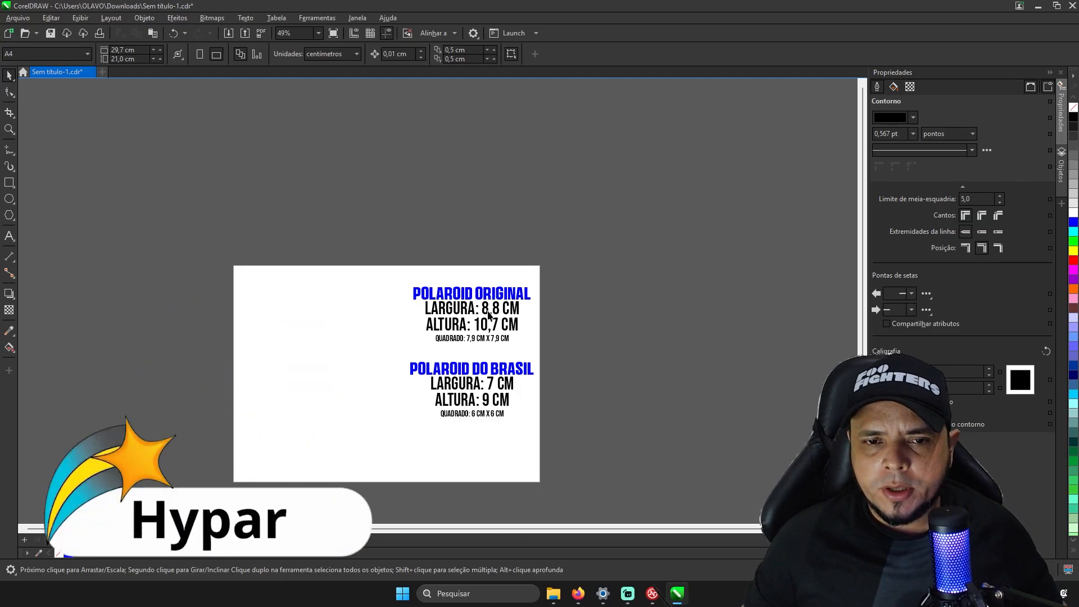
{"action": "scroll", "coordinate": [508, 301], "scroll_direction": "up", "scroll_amount": 1}
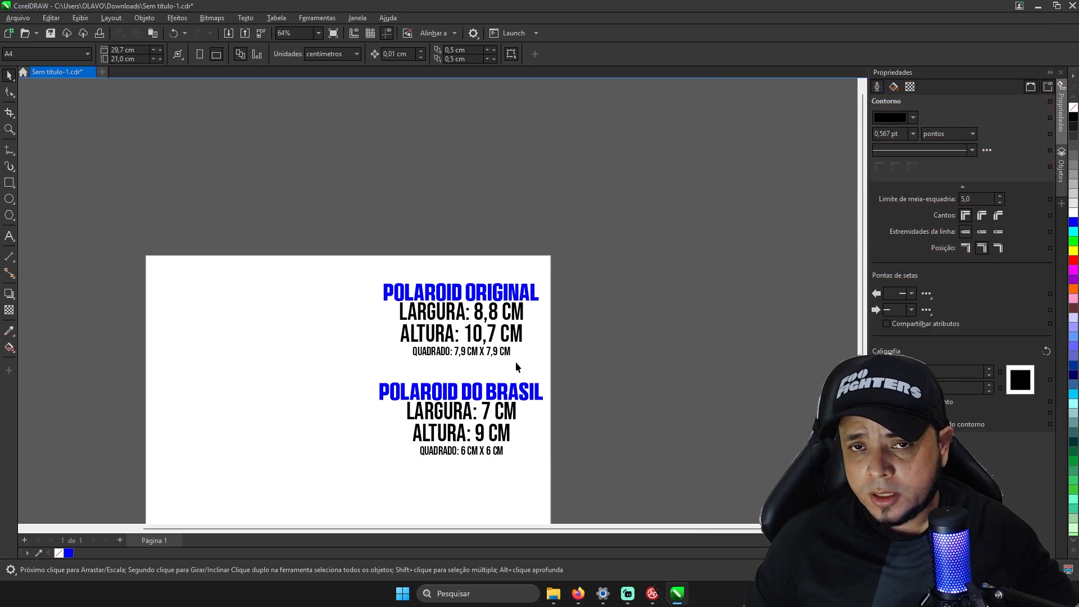
{"action": "scroll", "coordinate": [466, 332], "scroll_direction": "down", "scroll_amount": 1}
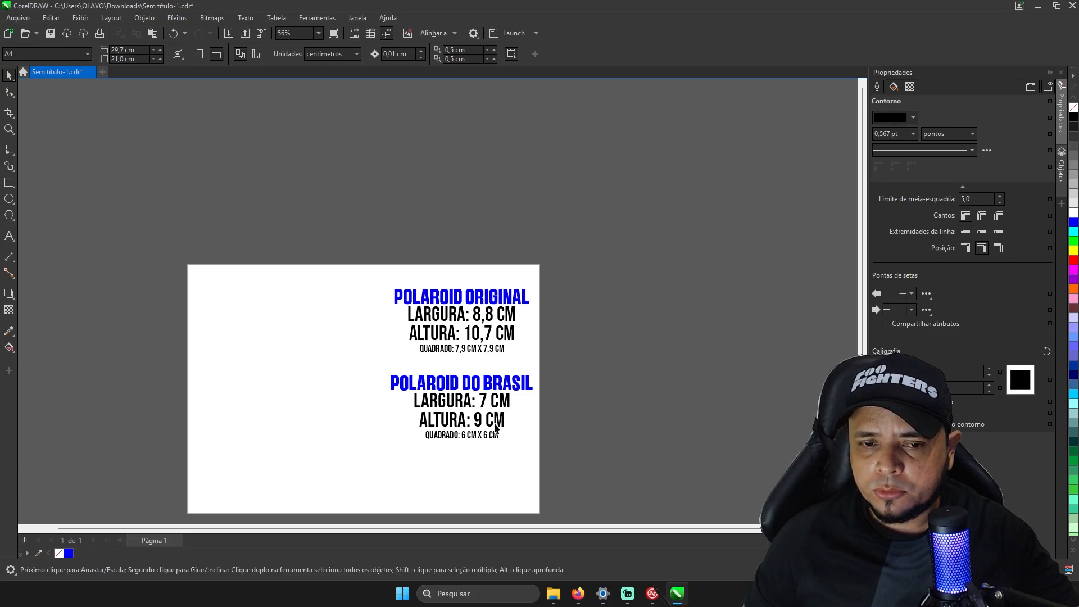
{"action": "scroll", "coordinate": [446, 448], "scroll_direction": "up", "scroll_amount": 2}
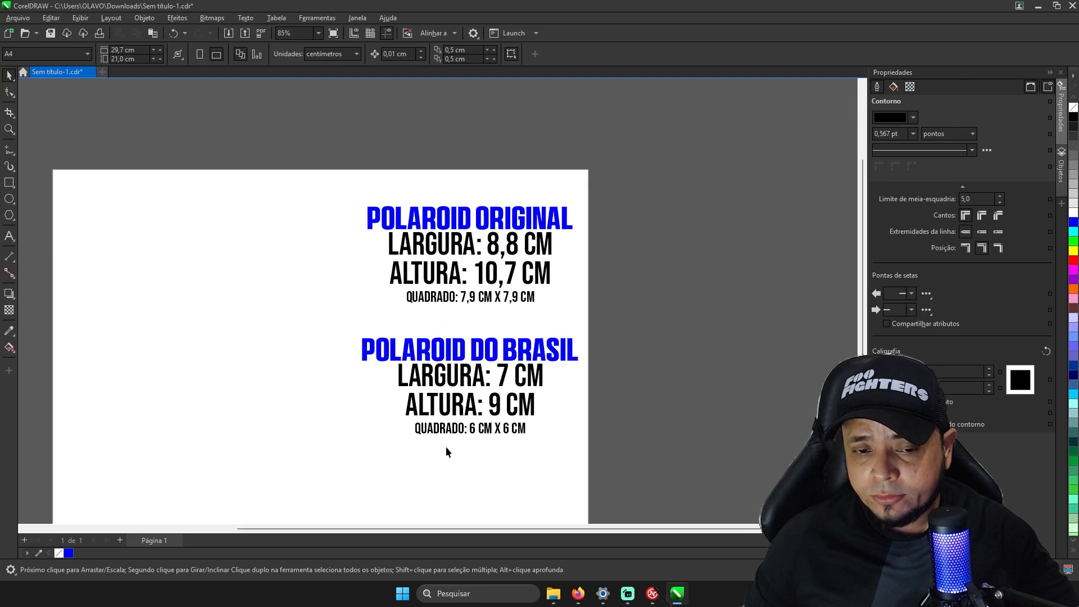
{"action": "scroll", "coordinate": [639, 309], "scroll_direction": "down", "scroll_amount": 2}
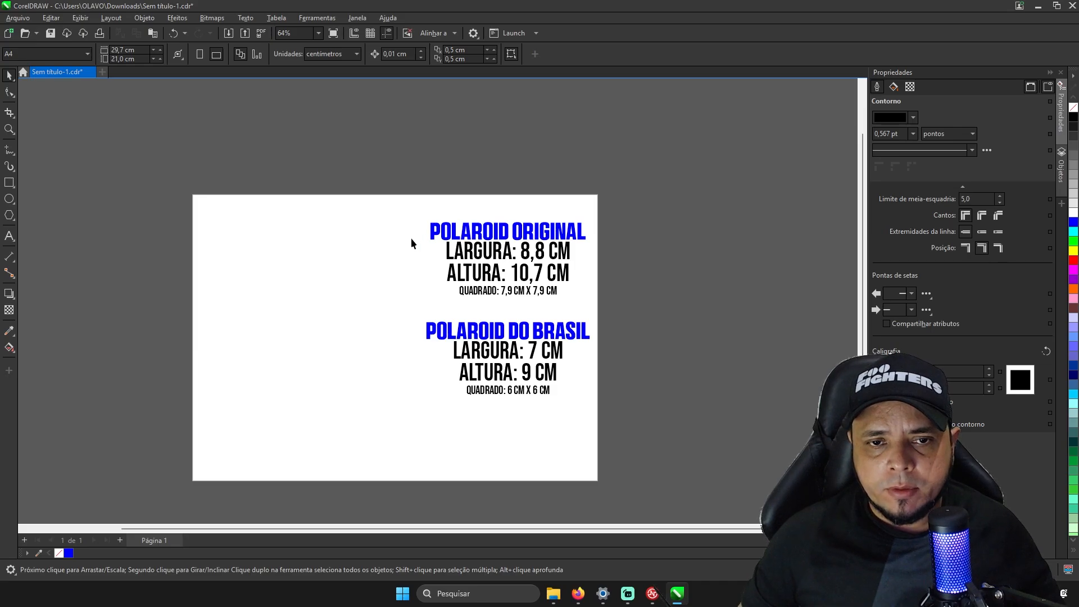
Draw a rectangle on the empty part of the page beside the text and size it to 8,8 cm wide by 10,7 cm high.
{"action": "left_click", "coordinate": [9, 183]}
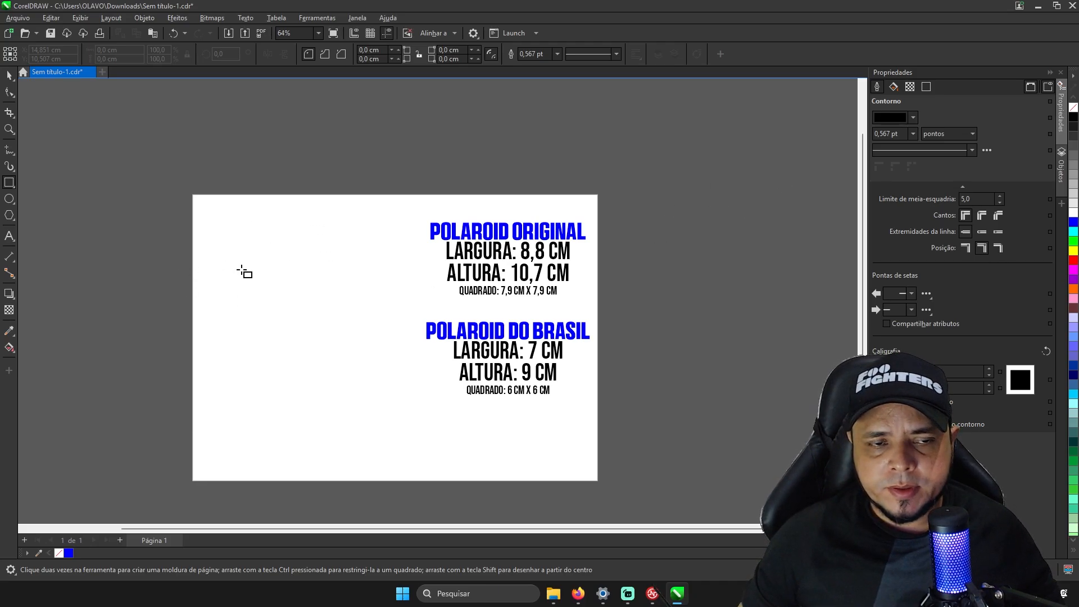
{"action": "left_click_drag", "start_coordinate": [216, 236], "coordinate": [375, 393]}
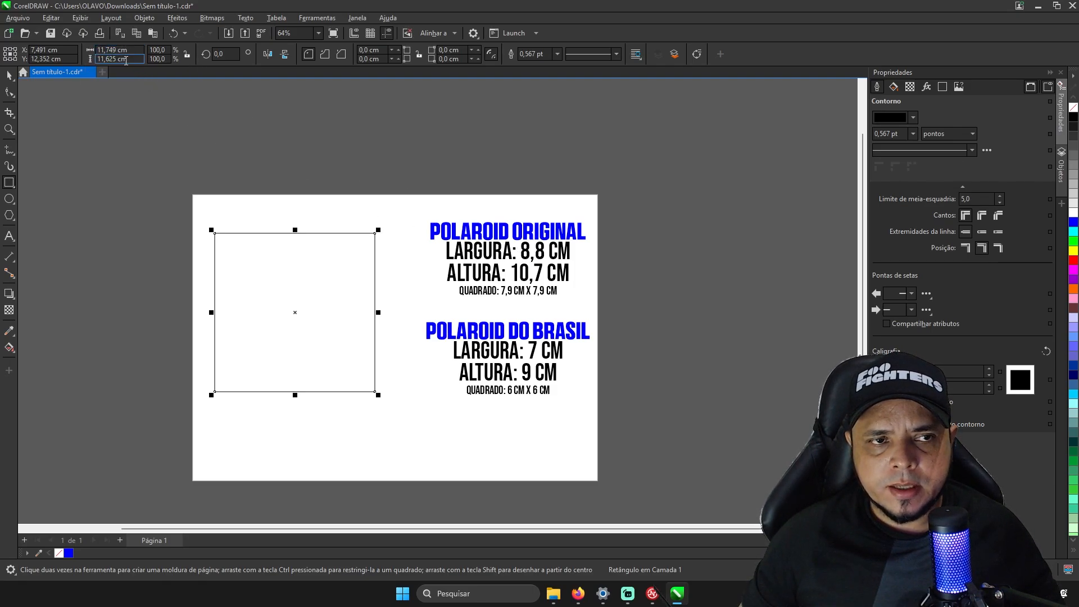
{"action": "left_click", "coordinate": [121, 50]}
{"action": "type", "text": "8,8"}
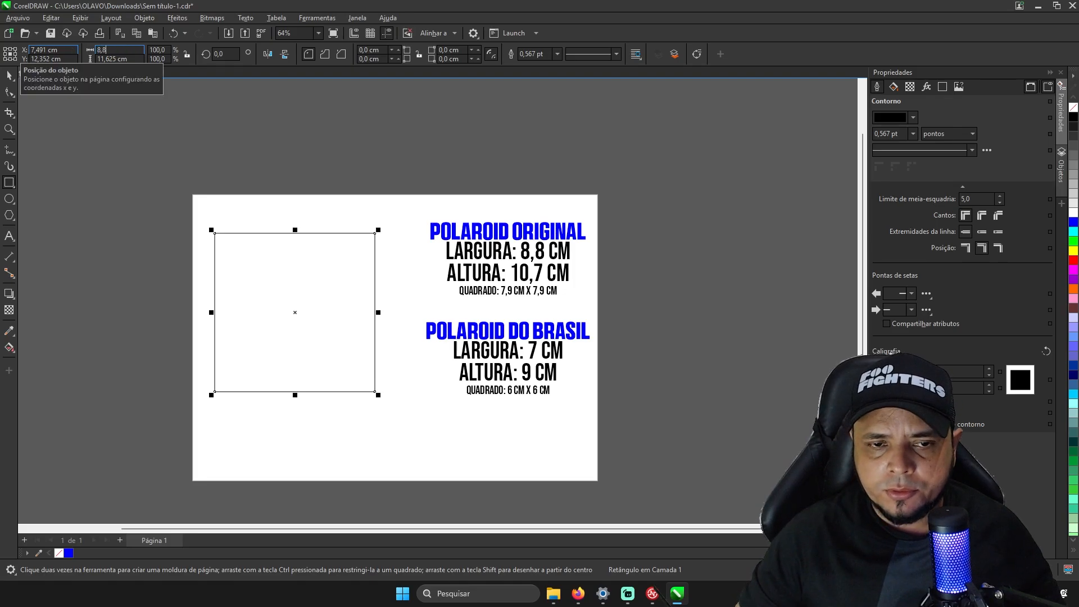
{"action": "key", "text": "Return"}
{"action": "left_click", "coordinate": [113, 58]}
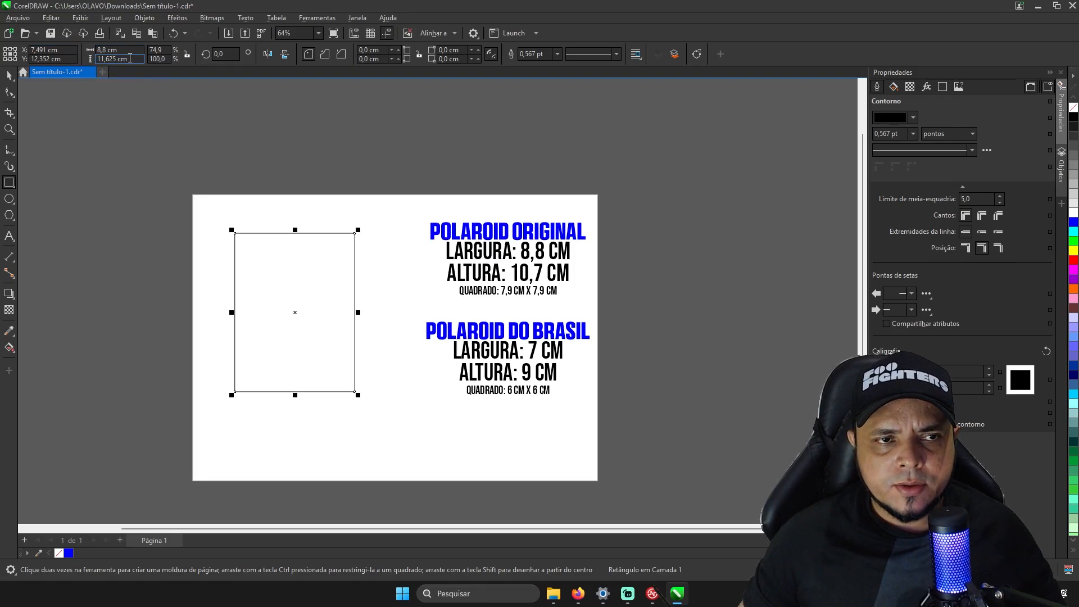
{"action": "type", "text": "10,7"}
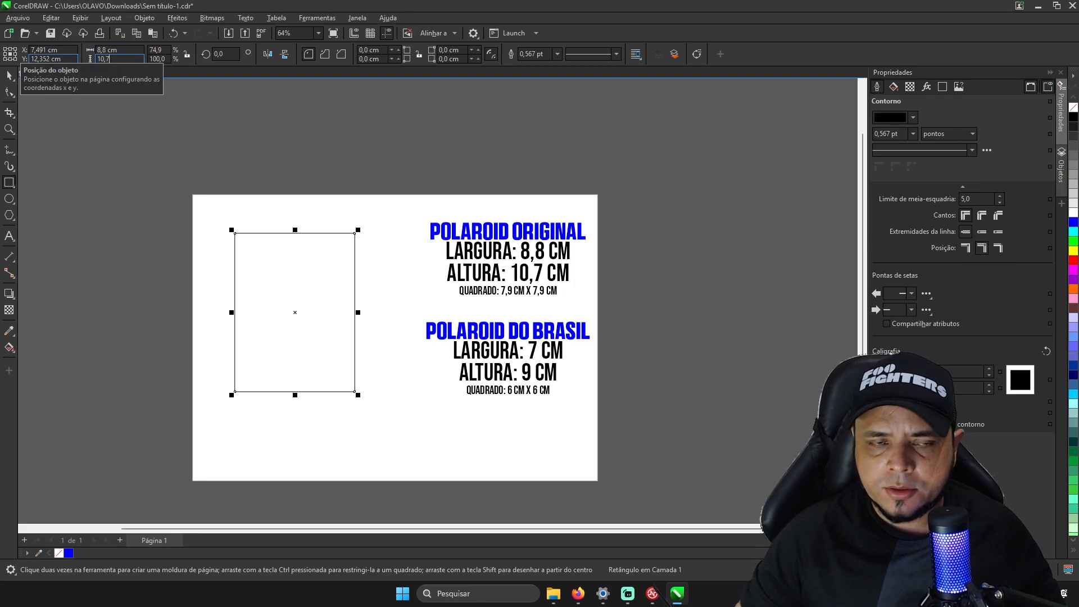
{"action": "key", "text": "Return"}
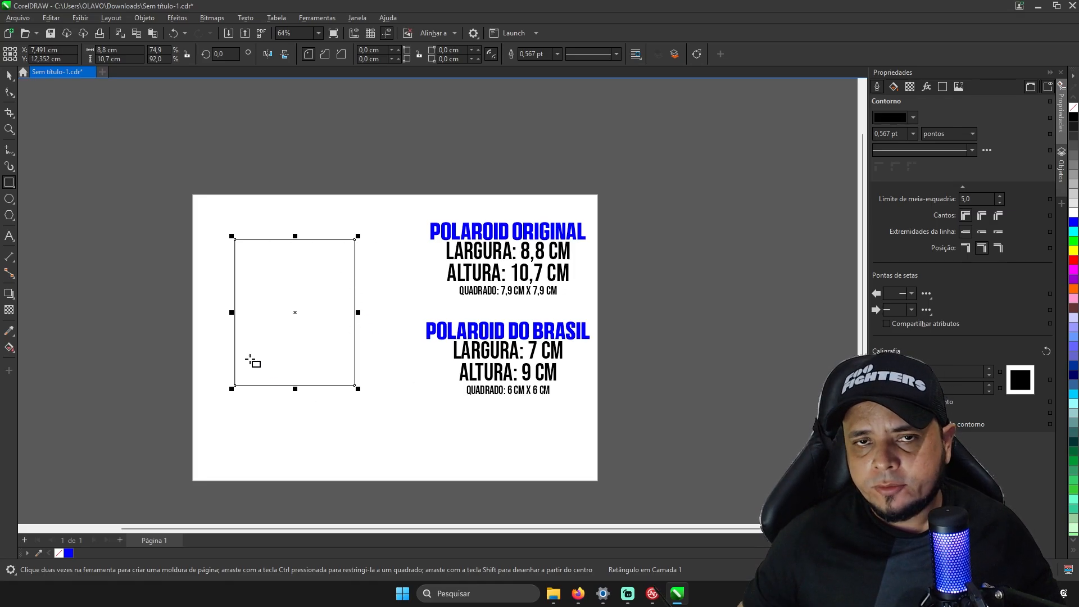
Draw a second rectangle inside the upper part of the Polaroid frame and size it to 7,9 cm by 7,9 cm.
{"action": "scroll", "coordinate": [264, 337], "scroll_direction": "up", "scroll_amount": 1}
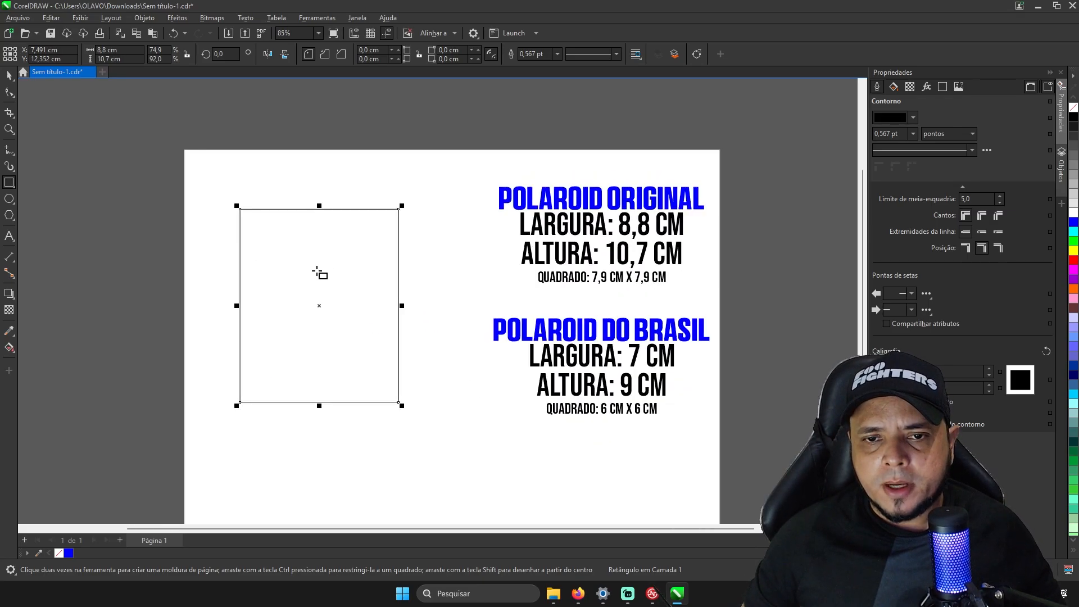
{"action": "scroll", "coordinate": [319, 274], "scroll_direction": "down", "scroll_amount": 1}
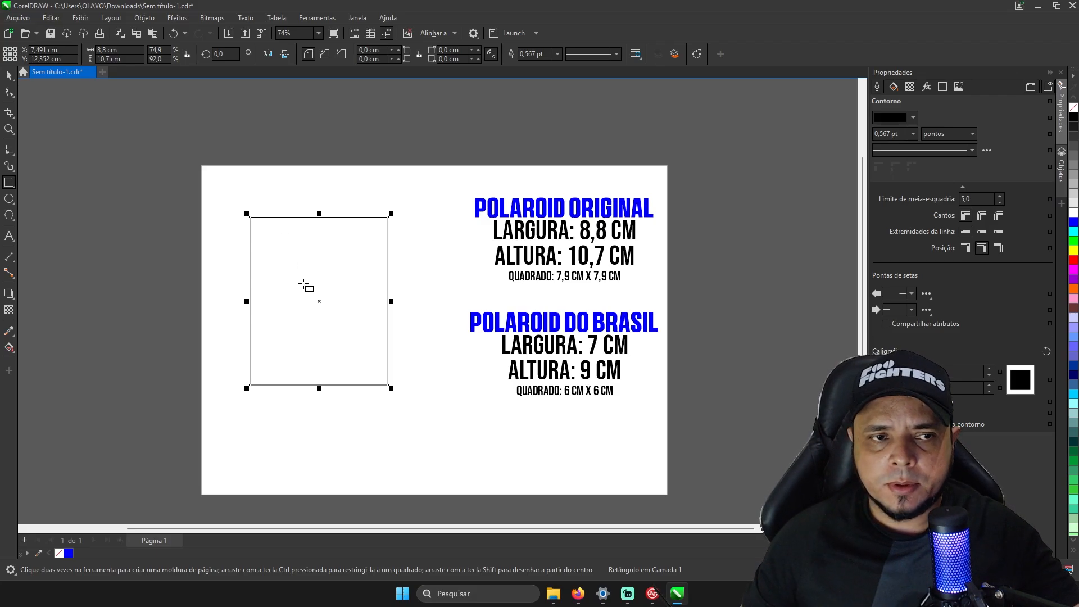
{"action": "scroll", "coordinate": [455, 230], "scroll_direction": "up", "scroll_amount": 1}
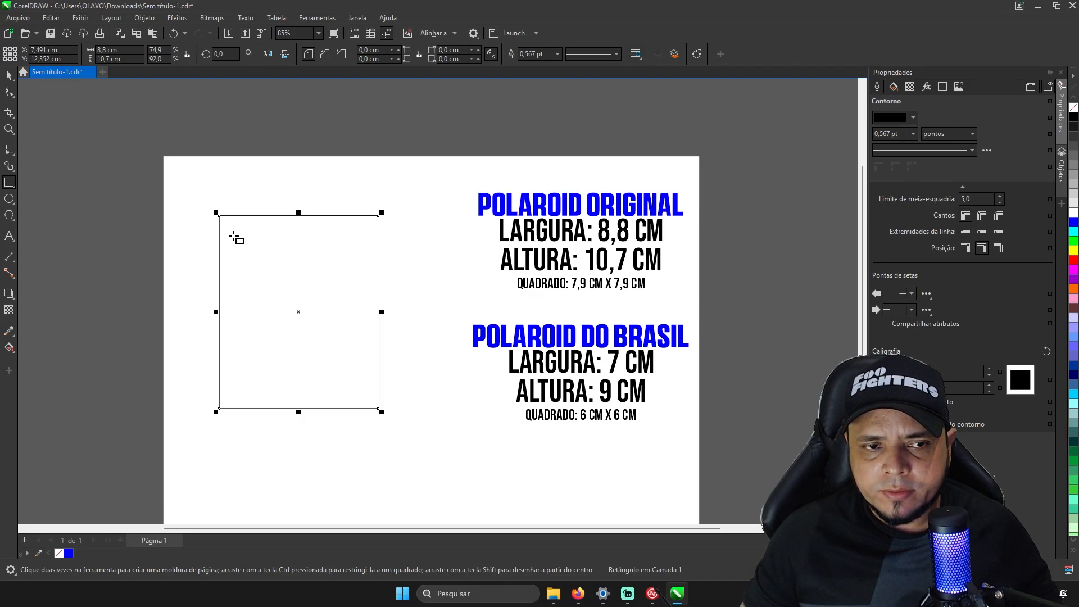
{"action": "left_click_drag", "start_coordinate": [233, 236], "coordinate": [368, 349]}
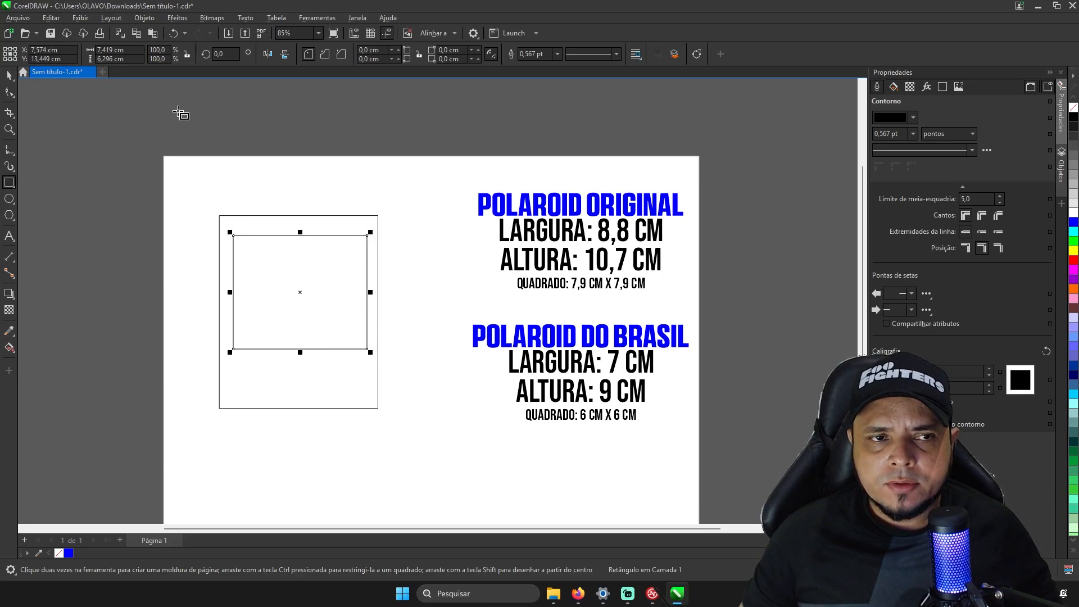
{"action": "left_click", "coordinate": [123, 52]}
{"action": "type", "text": "7,"}
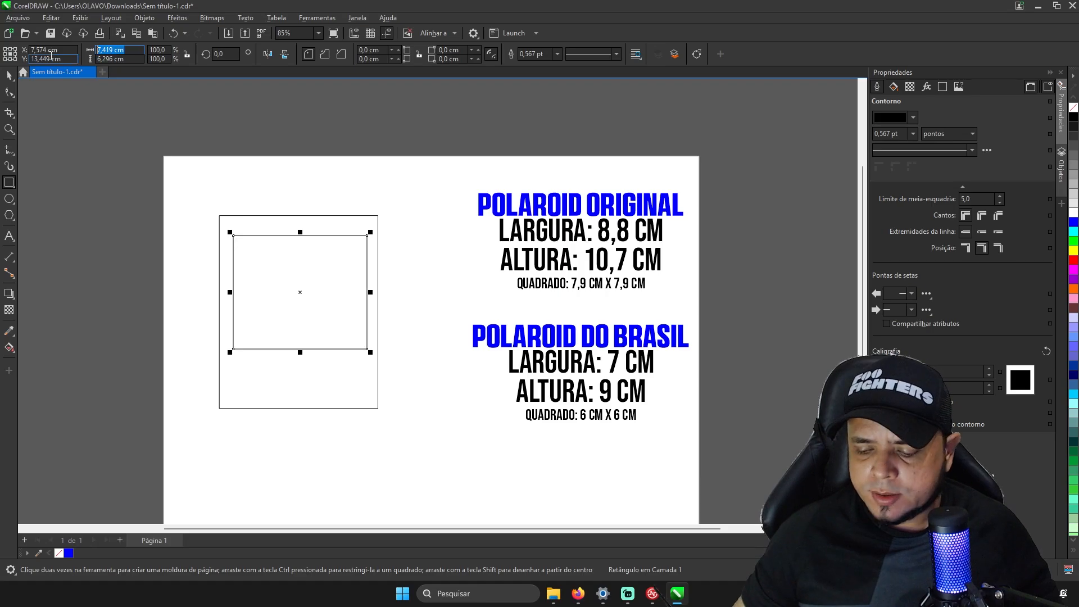
{"action": "type", "text": "9"}
{"action": "key", "text": "Return"}
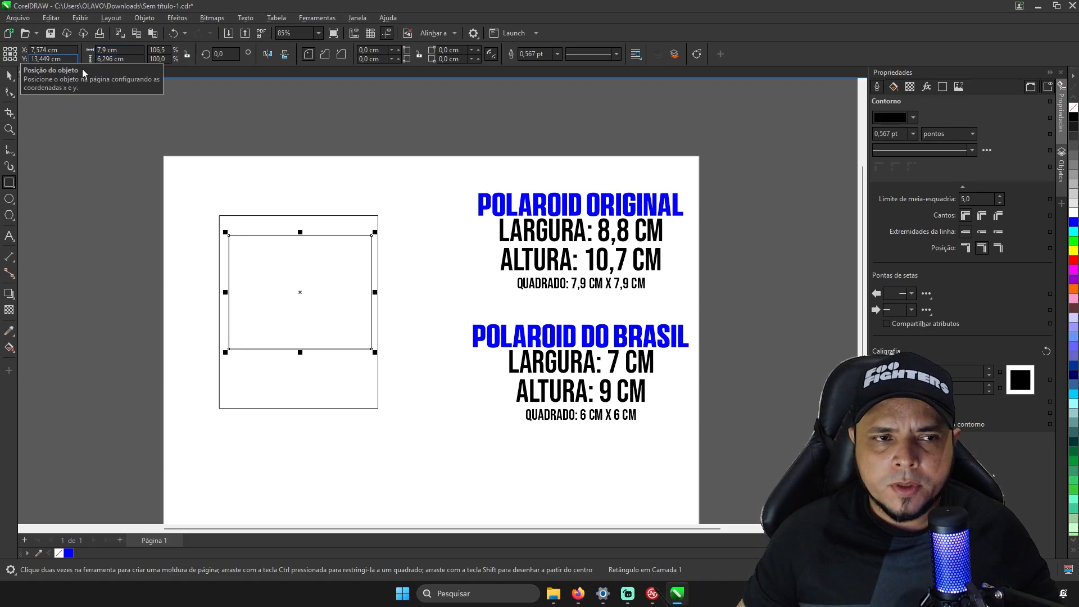
{"action": "left_click", "coordinate": [125, 58]}
{"action": "type", "text": "7,9"}
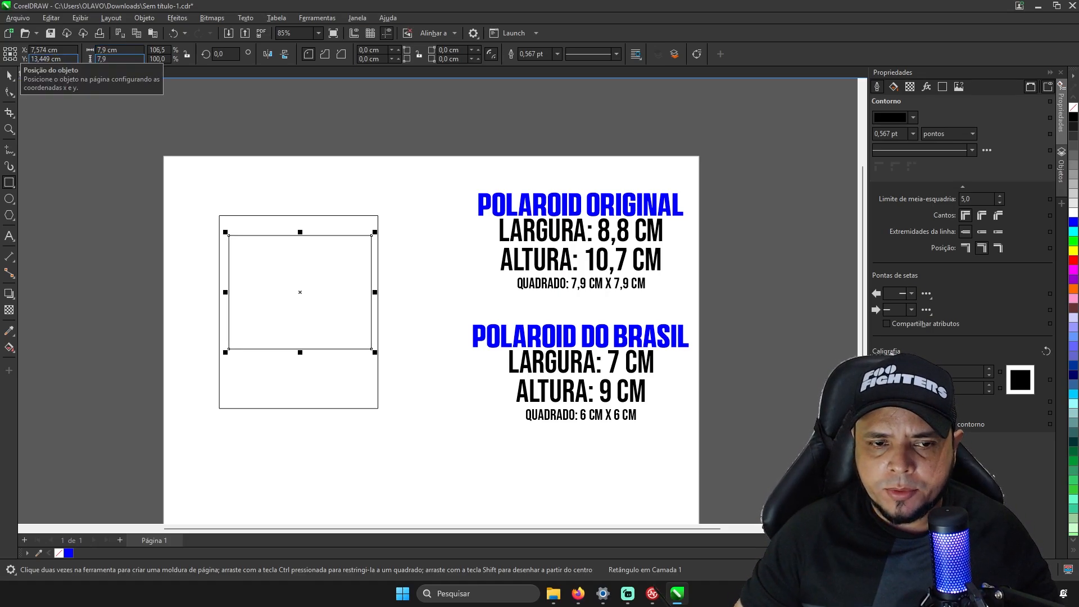
{"action": "key", "text": "Return"}
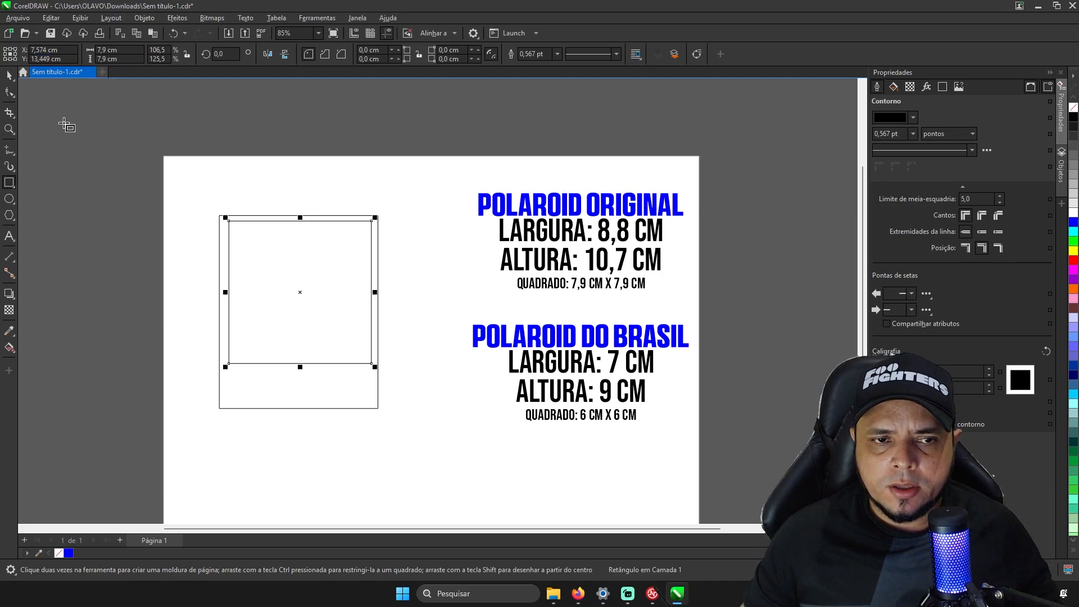
Centre the inner square horizontally in the outer frame by giving it the frame's X position, 7,491 cm.
{"action": "key", "text": "space"}
{"action": "scroll", "coordinate": [474, 331], "scroll_direction": "up", "scroll_amount": 1}
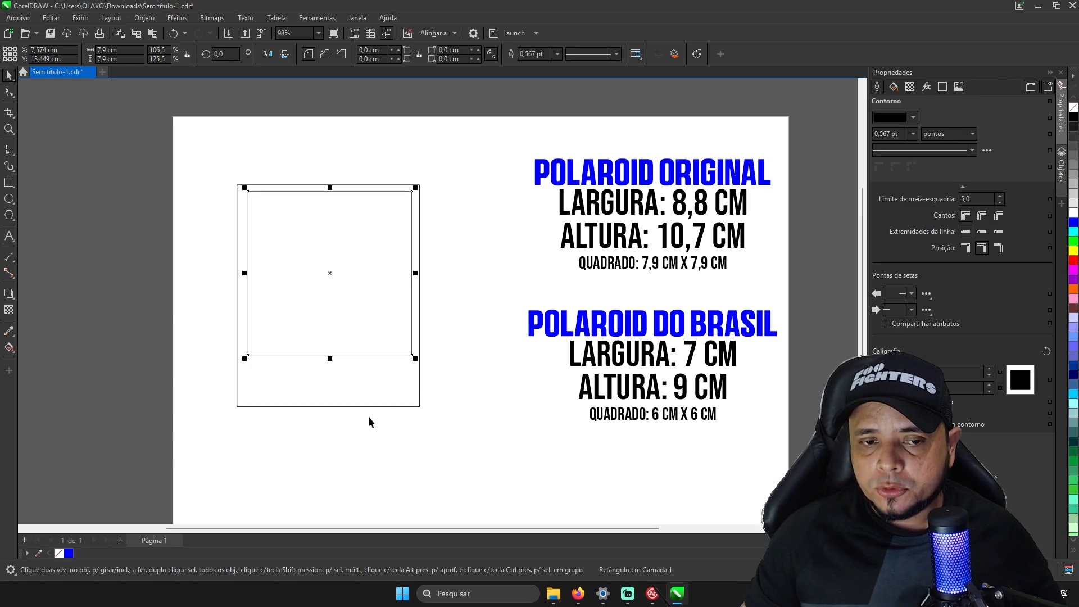
{"action": "left_click", "coordinate": [400, 406]}
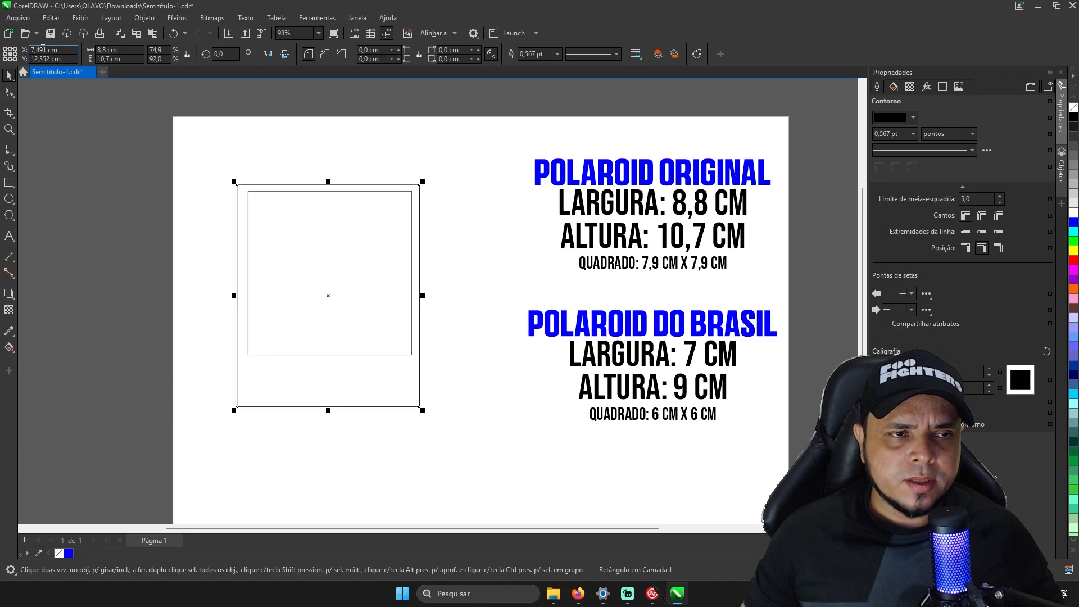
{"action": "left_click", "coordinate": [349, 253]}
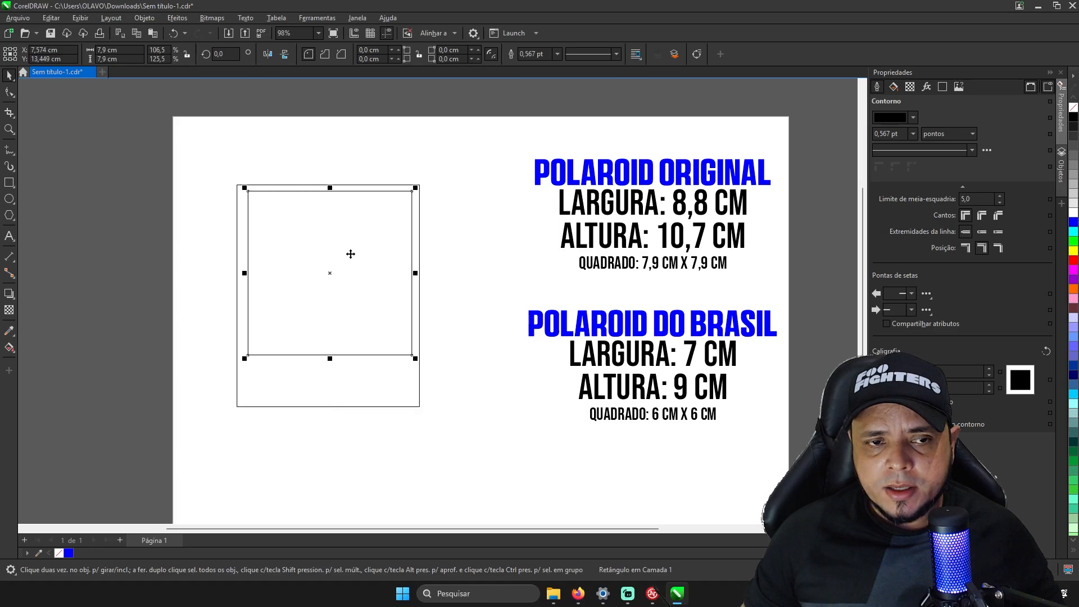
{"action": "double_click", "coordinate": [62, 49]}
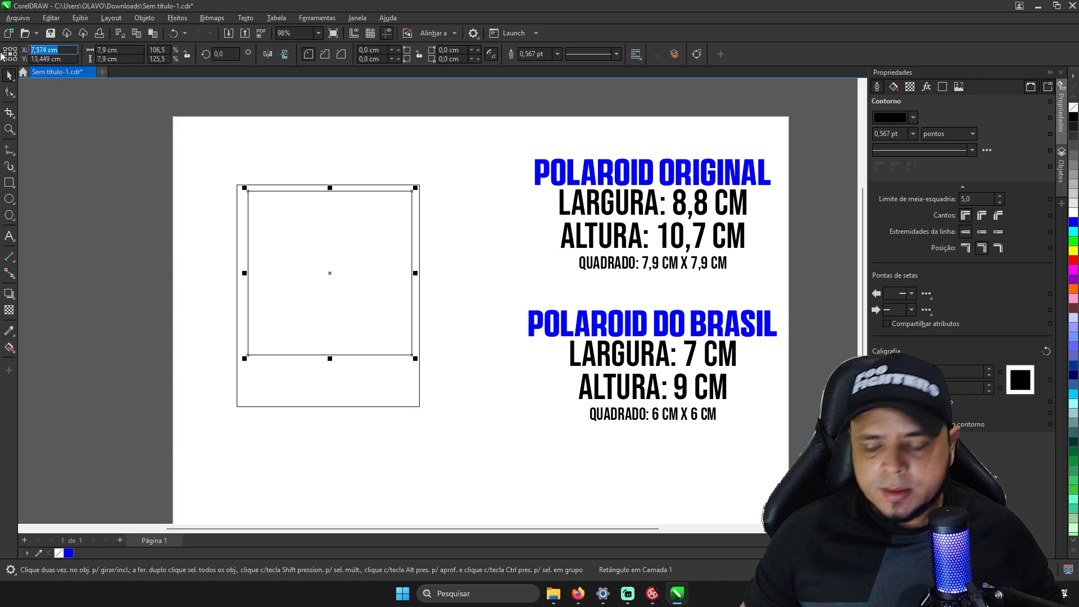
{"action": "type", "text": "7,491"}
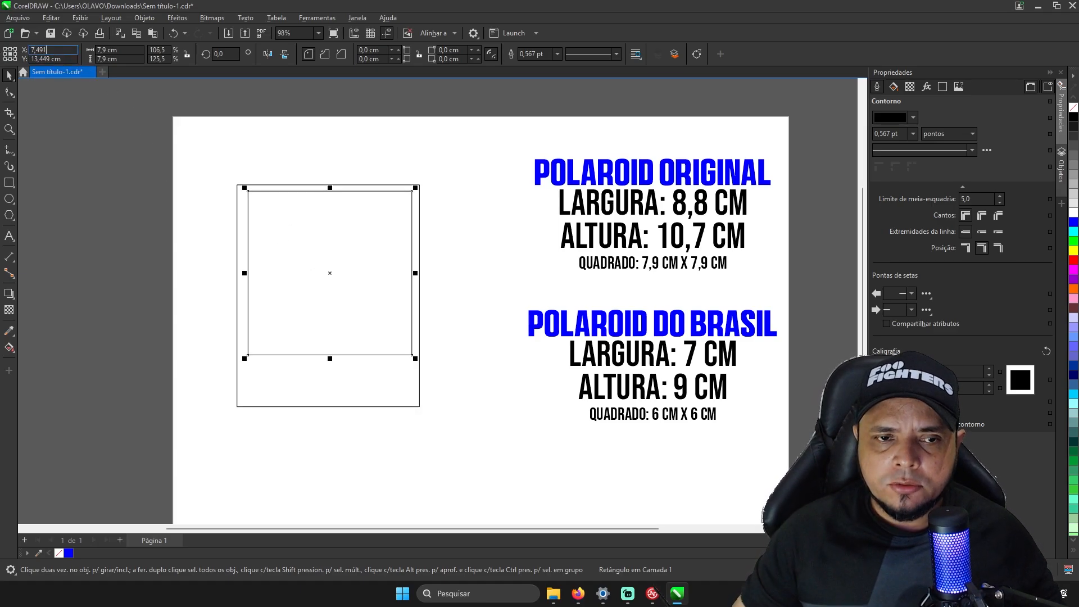
{"action": "key", "text": "Return"}
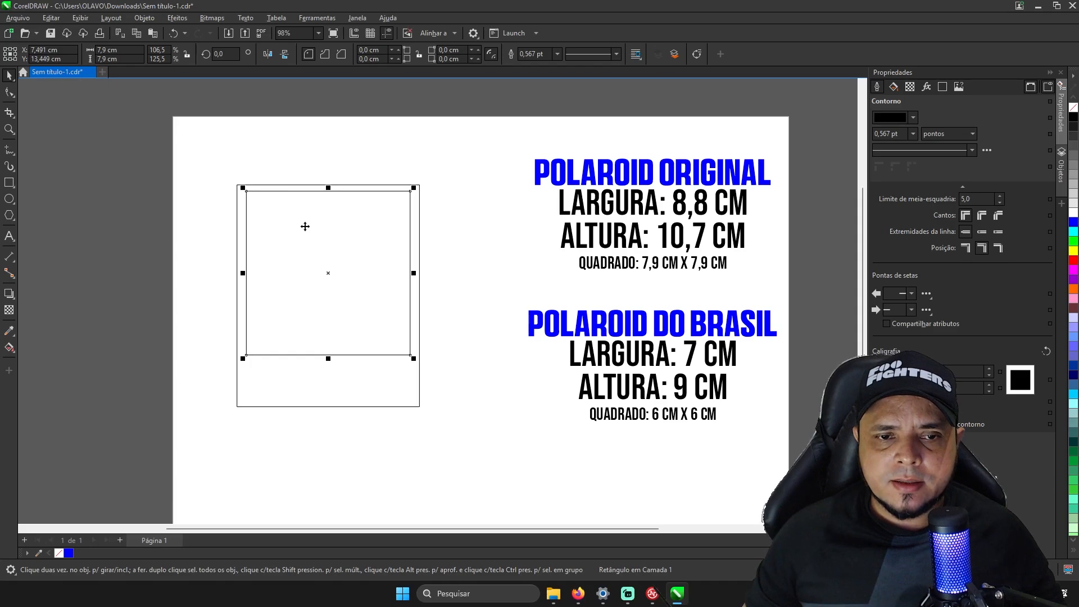
{"action": "scroll", "coordinate": [318, 193], "scroll_direction": "up", "scroll_amount": 2}
{"action": "scroll", "coordinate": [317, 193], "scroll_direction": "down", "scroll_amount": 4}
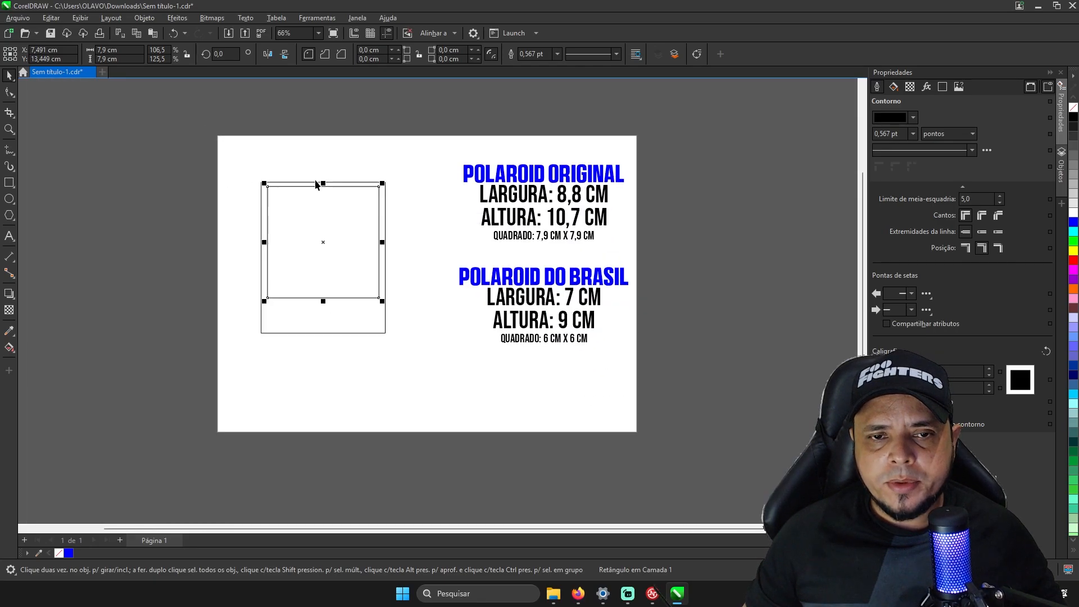
{"action": "left_click", "coordinate": [417, 268]}
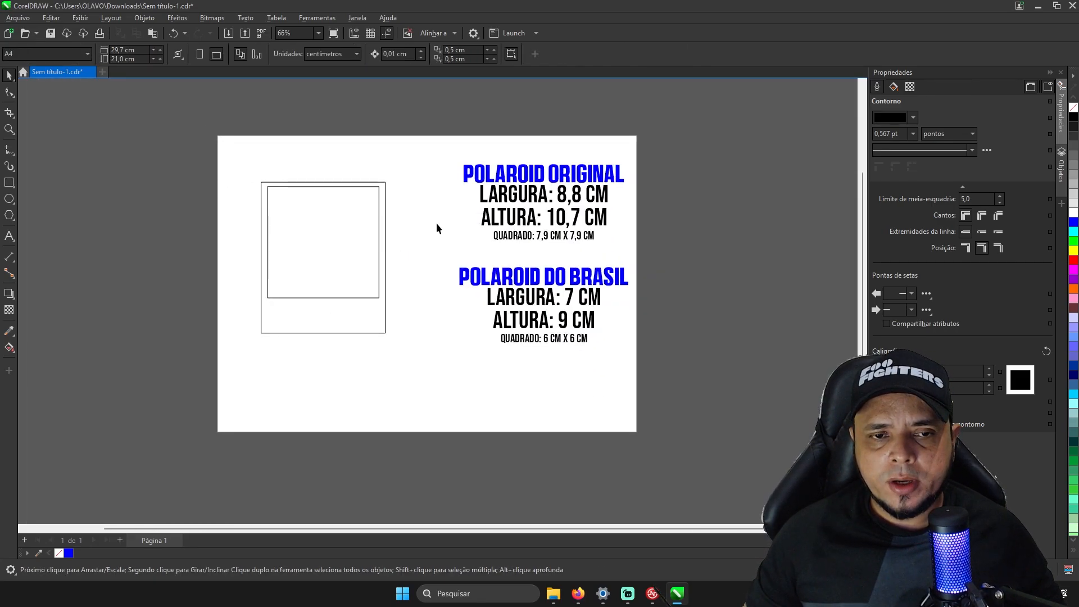
Draw a small spacer rectangle about 0,45 cm by 0,49 cm spanning the gap between the right edges of the square and frame.
{"action": "scroll", "coordinate": [302, 201], "scroll_direction": "up", "scroll_amount": 5}
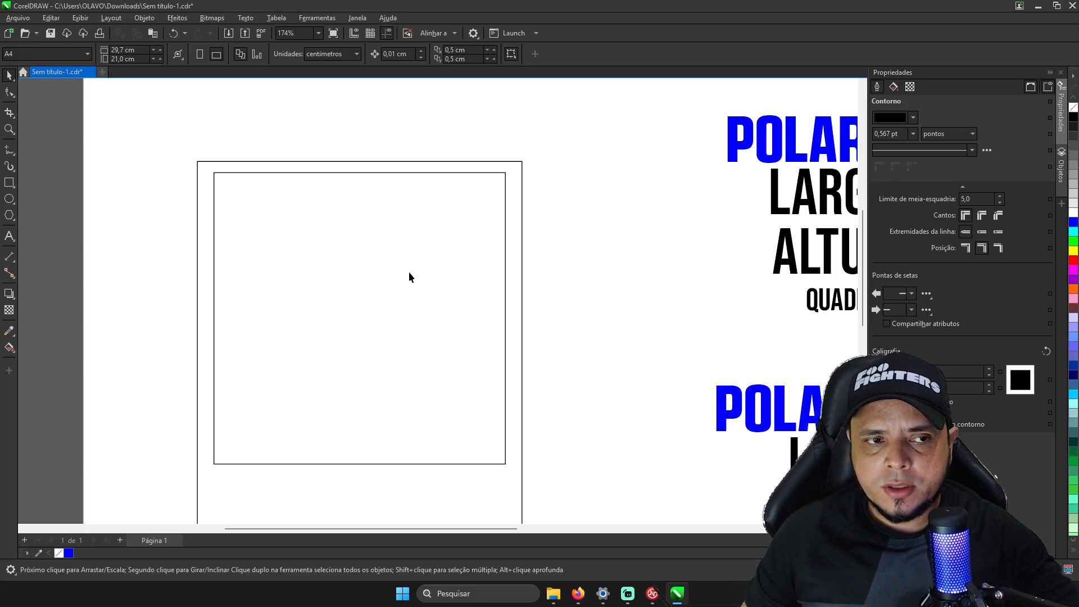
{"action": "left_click", "coordinate": [8, 182]}
{"action": "scroll", "coordinate": [522, 292], "scroll_direction": "up", "scroll_amount": 5}
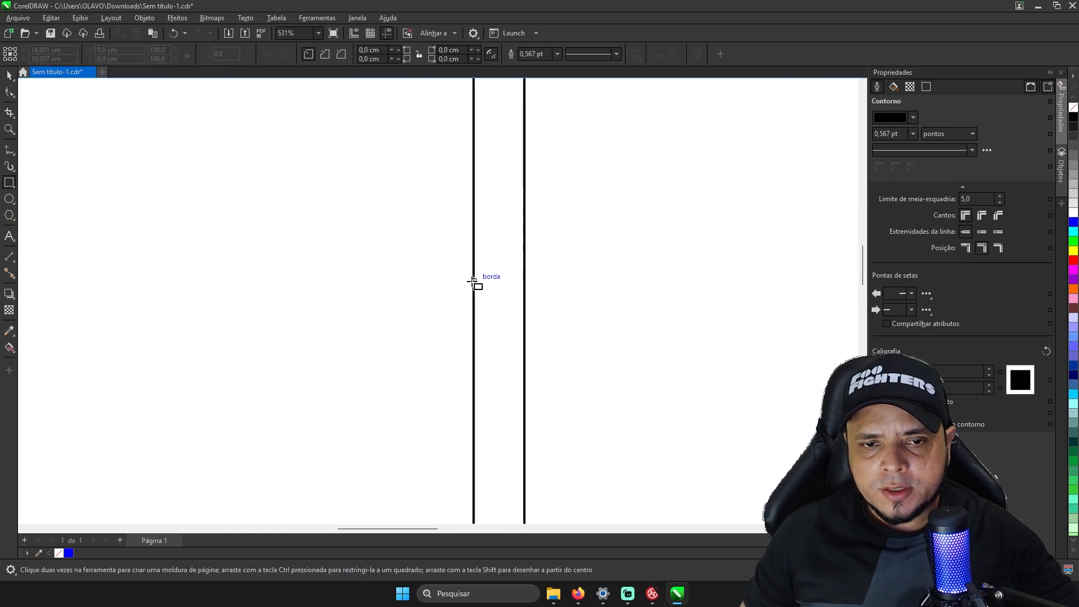
{"action": "left_click_drag", "start_coordinate": [474, 281], "coordinate": [524, 337]}
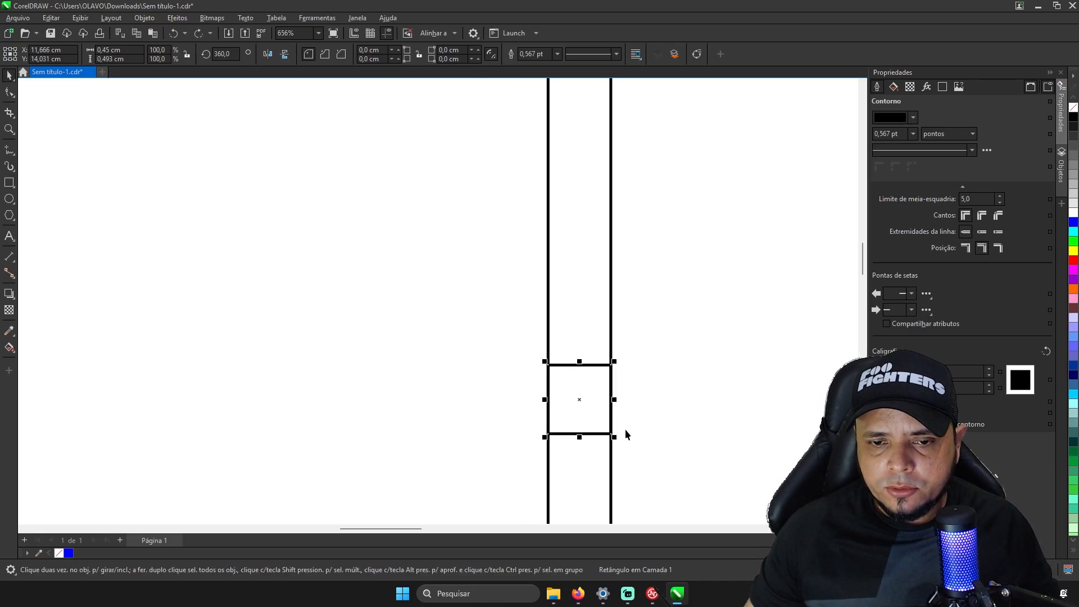
Rotate the small spacer rectangle a quarter turn and set its rotation angle to exactly 90 degrees.
{"action": "left_click", "coordinate": [597, 381]}
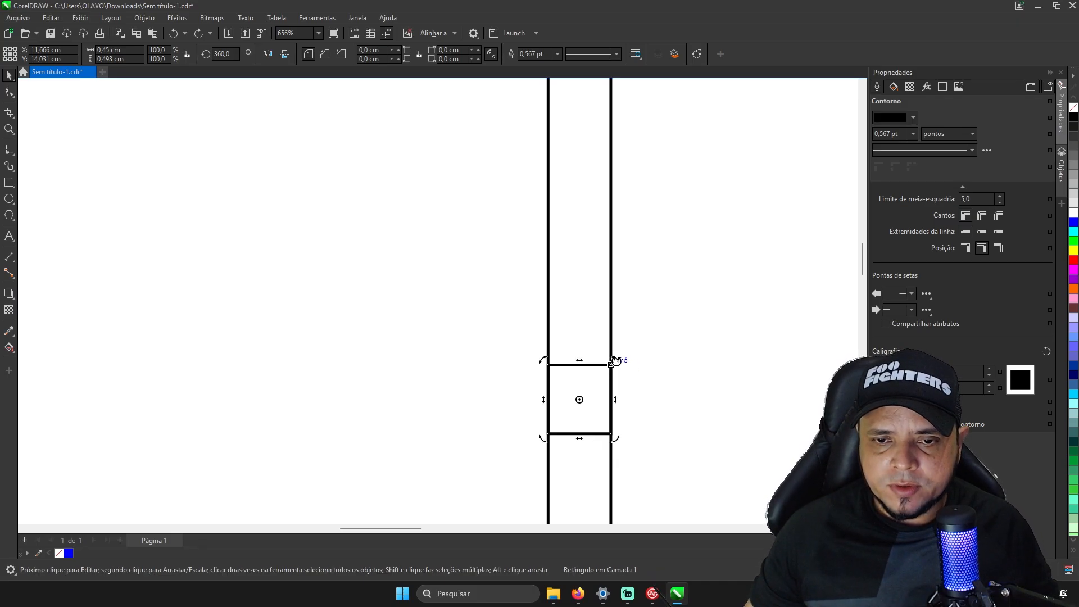
{"action": "left_click_drag", "start_coordinate": [619, 358], "coordinate": [555, 378]}
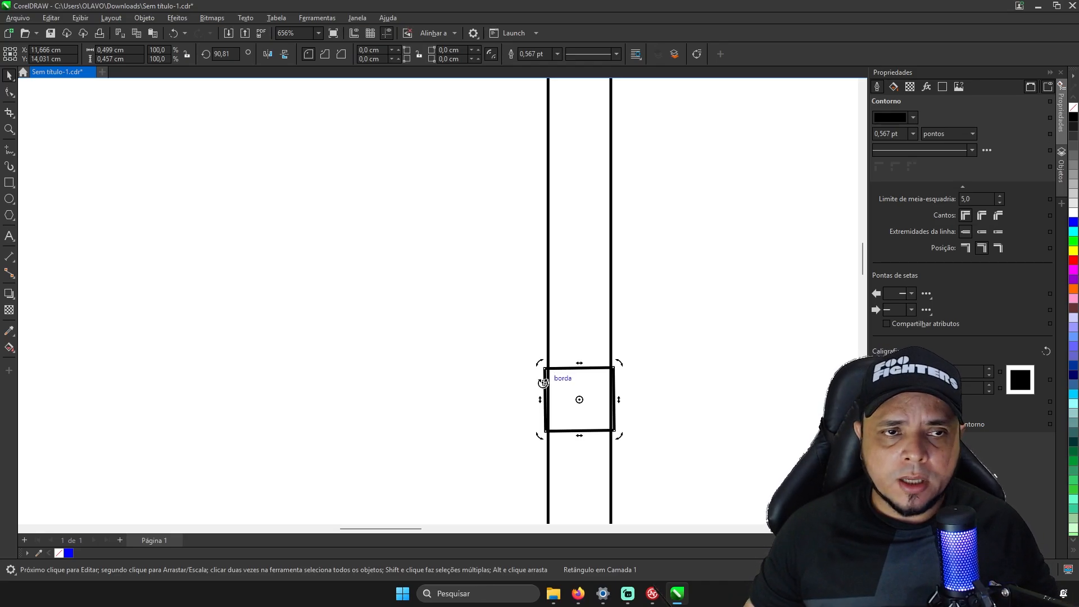
{"action": "left_click", "coordinate": [224, 54]}
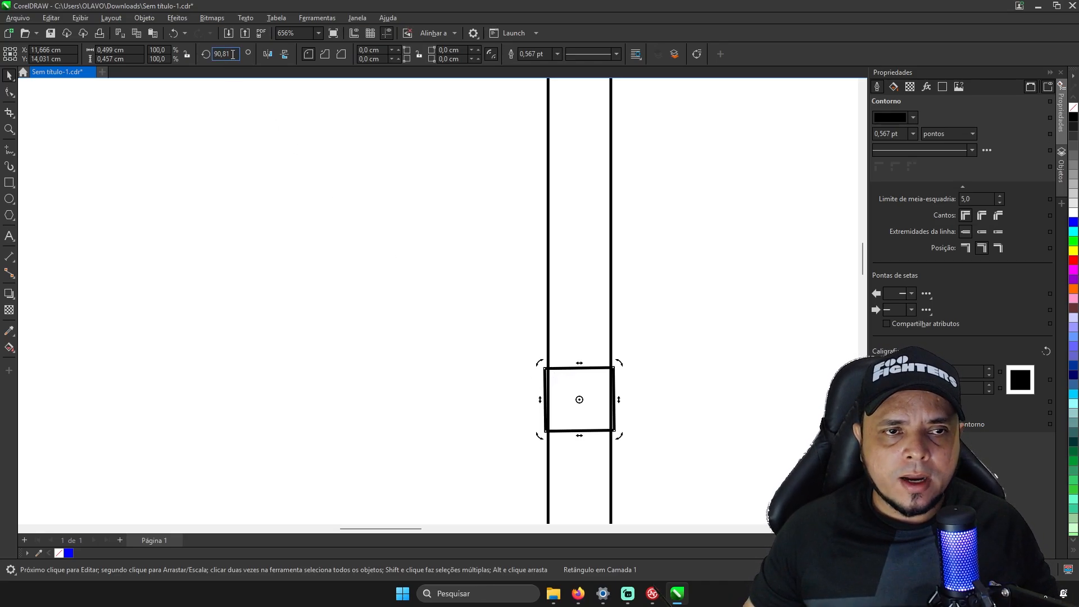
{"action": "type", "text": "90"}
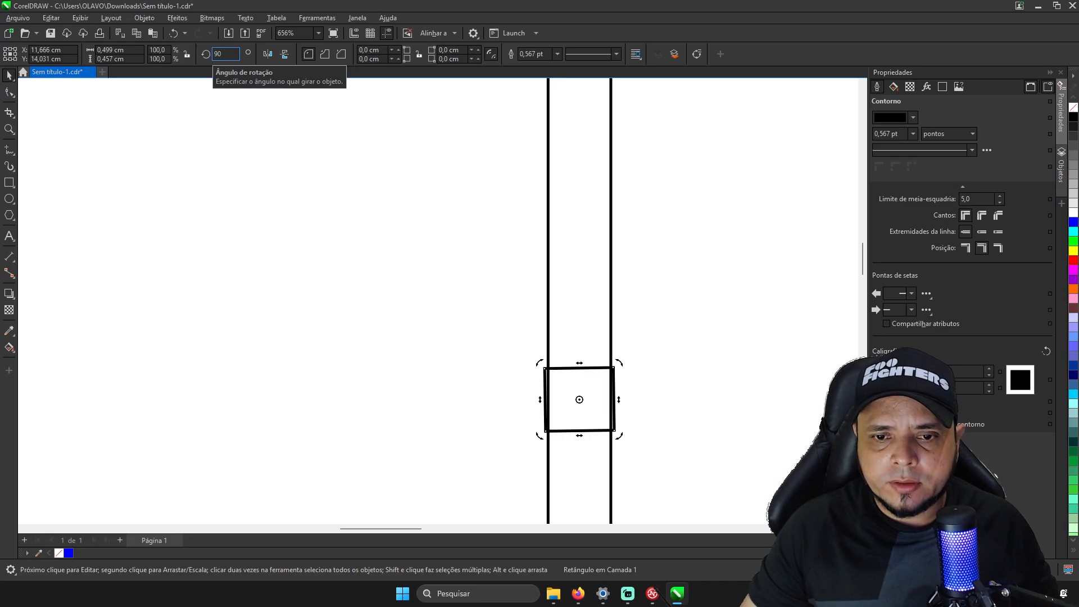
{"action": "key", "text": "Return"}
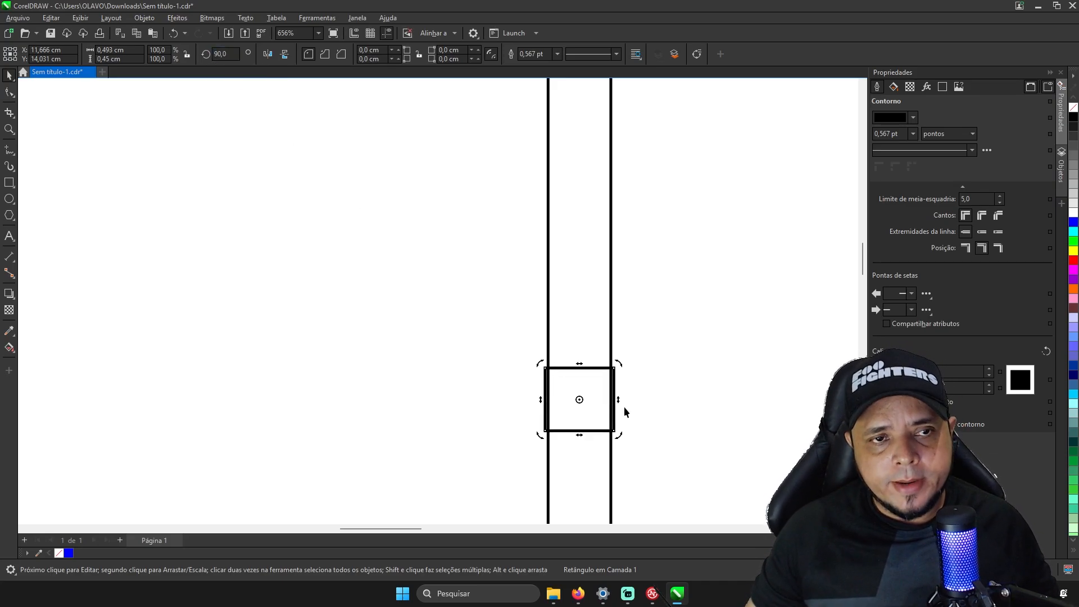
{"action": "scroll", "coordinate": [690, 430], "scroll_direction": "down", "scroll_amount": 2}
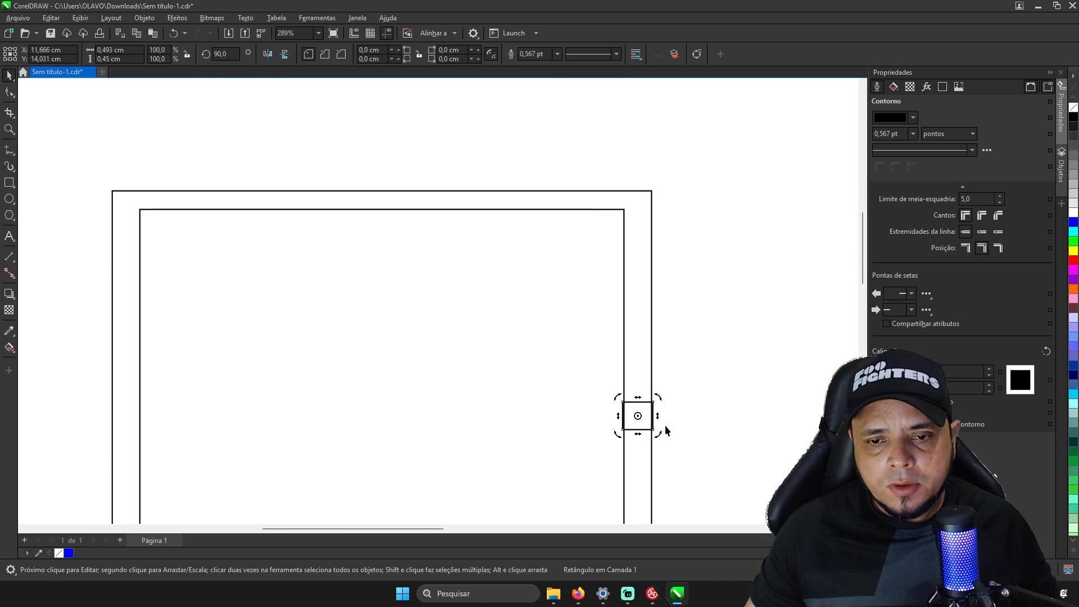
Move the rotated spacer to the top of the Polaroid frame and line up its upper edge with the frame's upper edge.
{"action": "left_click", "coordinate": [651, 411]}
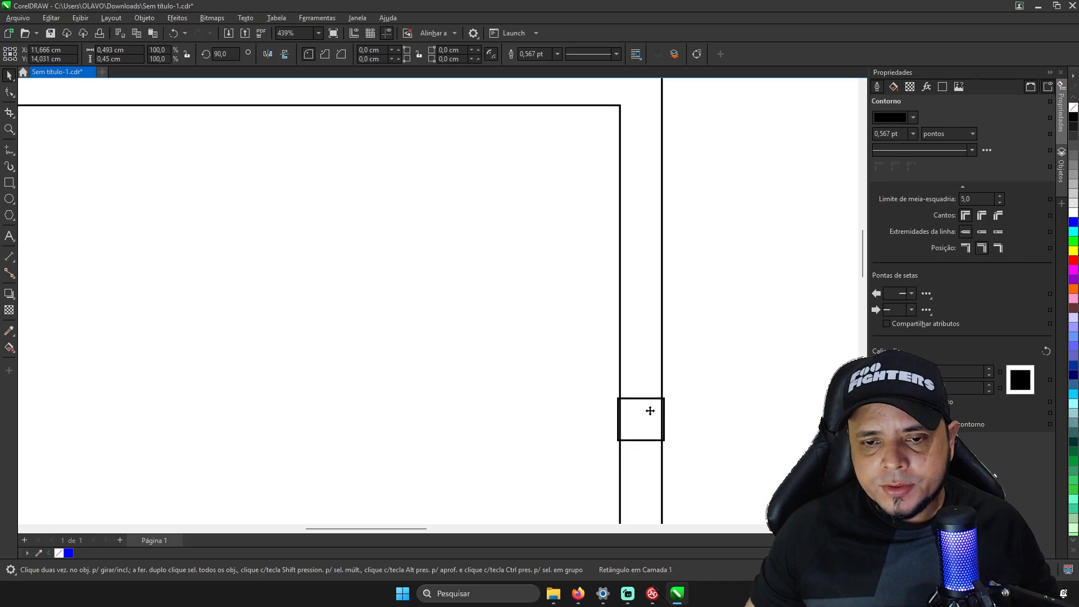
{"action": "left_click_drag", "start_coordinate": [651, 410], "coordinate": [244, 102]}
{"action": "scroll", "coordinate": [210, 106], "scroll_direction": "down", "scroll_amount": 2}
{"action": "scroll", "coordinate": [219, 89], "scroll_direction": "up", "scroll_amount": 2}
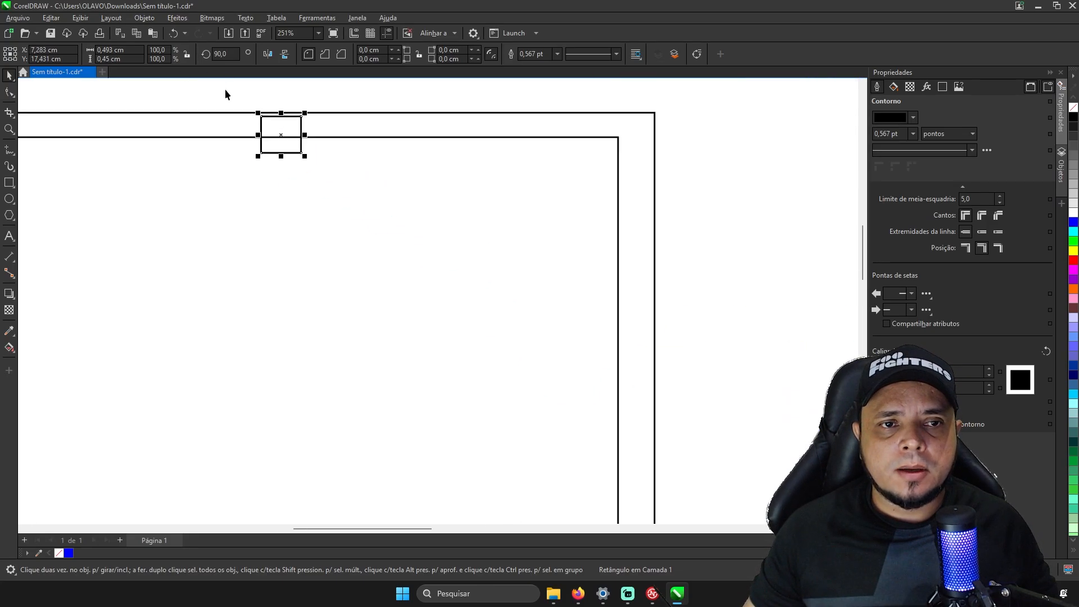
{"action": "scroll", "coordinate": [243, 118], "scroll_direction": "up", "scroll_amount": 4}
{"action": "left_click_drag", "start_coordinate": [337, 164], "coordinate": [315, 151]}
{"action": "scroll", "coordinate": [317, 106], "scroll_direction": "up", "scroll_amount": 2}
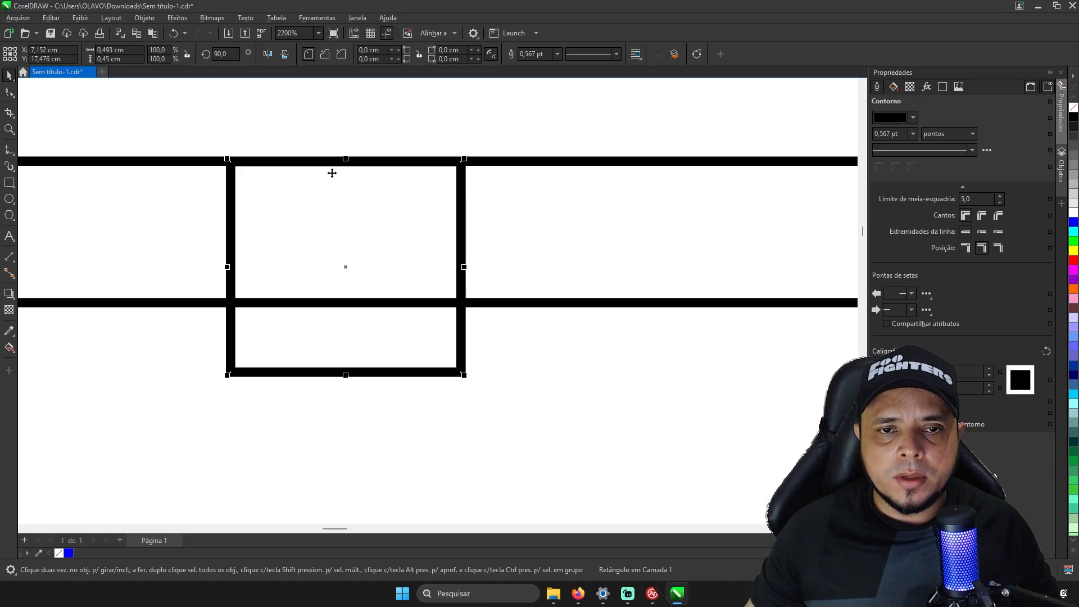
{"action": "scroll", "coordinate": [332, 172], "scroll_direction": "up", "scroll_amount": 1}
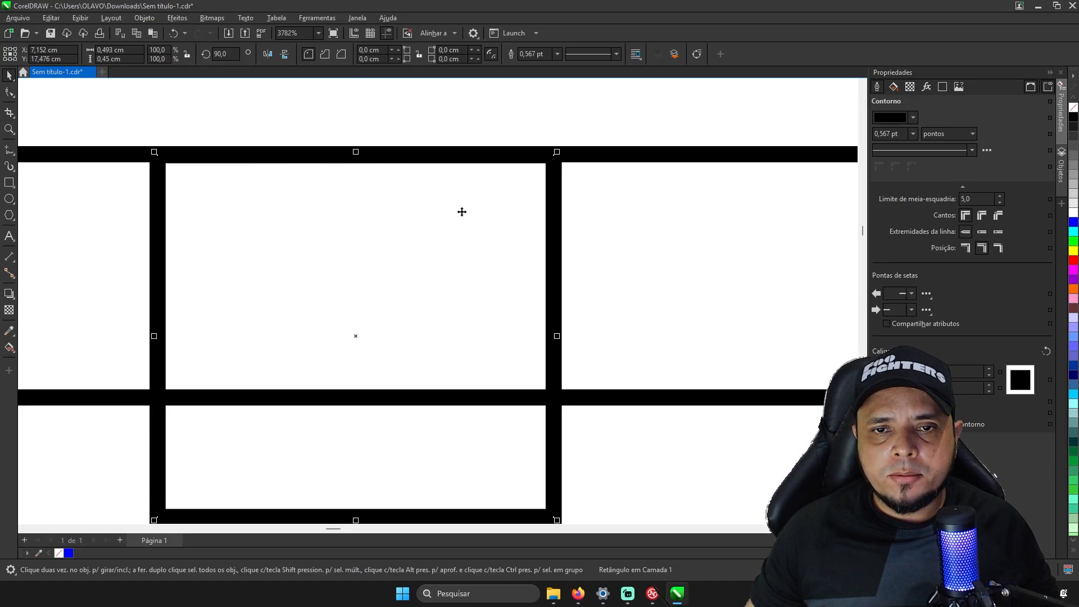
{"action": "scroll", "coordinate": [489, 182], "scroll_direction": "down", "scroll_amount": 2}
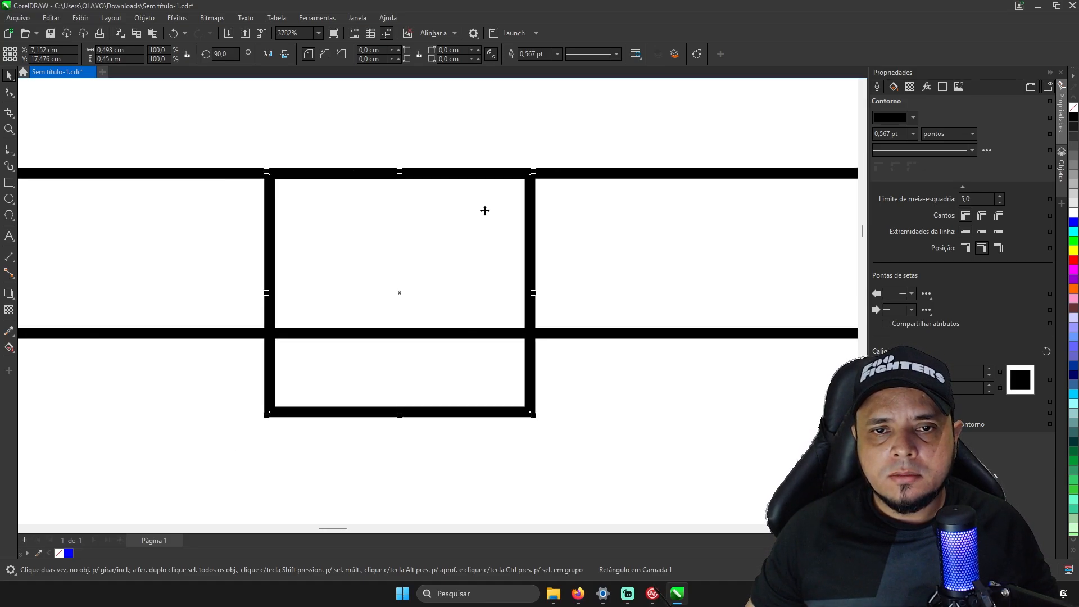
{"action": "scroll", "coordinate": [616, 235], "scroll_direction": "down", "scroll_amount": 5}
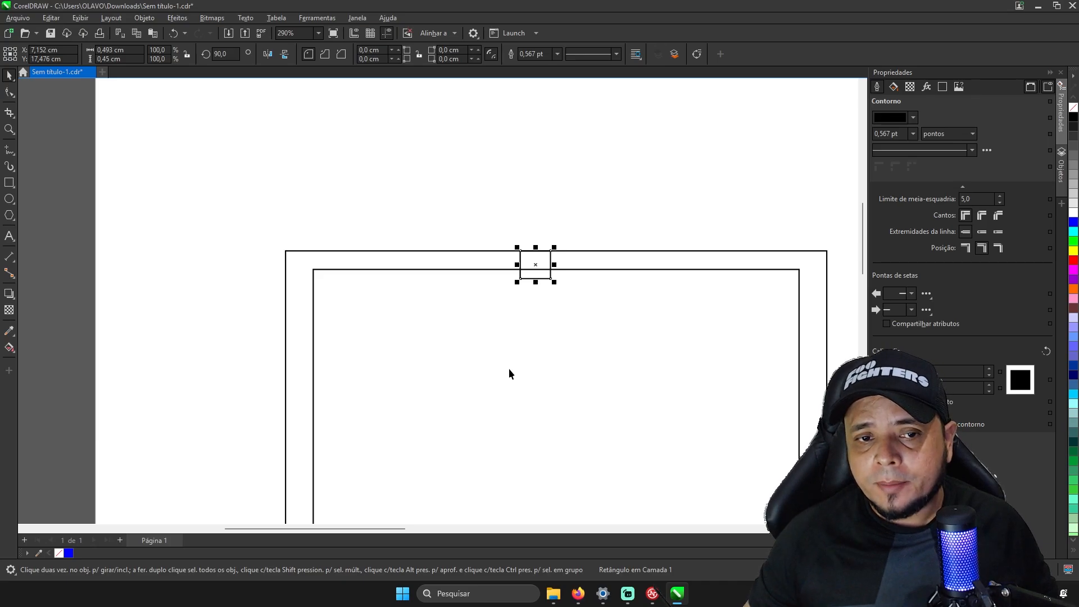
Move the 7,9 cm square down until its top edge meets the spacer's lower edge.
{"action": "left_click", "coordinate": [413, 274]}
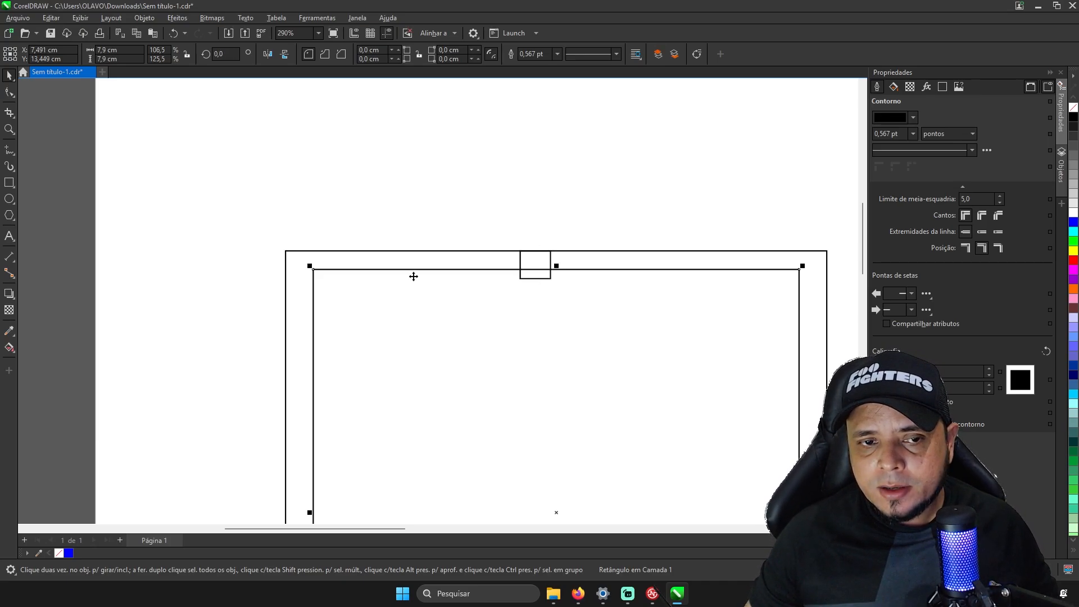
{"action": "scroll", "coordinate": [432, 272], "scroll_direction": "down", "scroll_amount": 3}
{"action": "scroll", "coordinate": [483, 288], "scroll_direction": "up", "scroll_amount": 4}
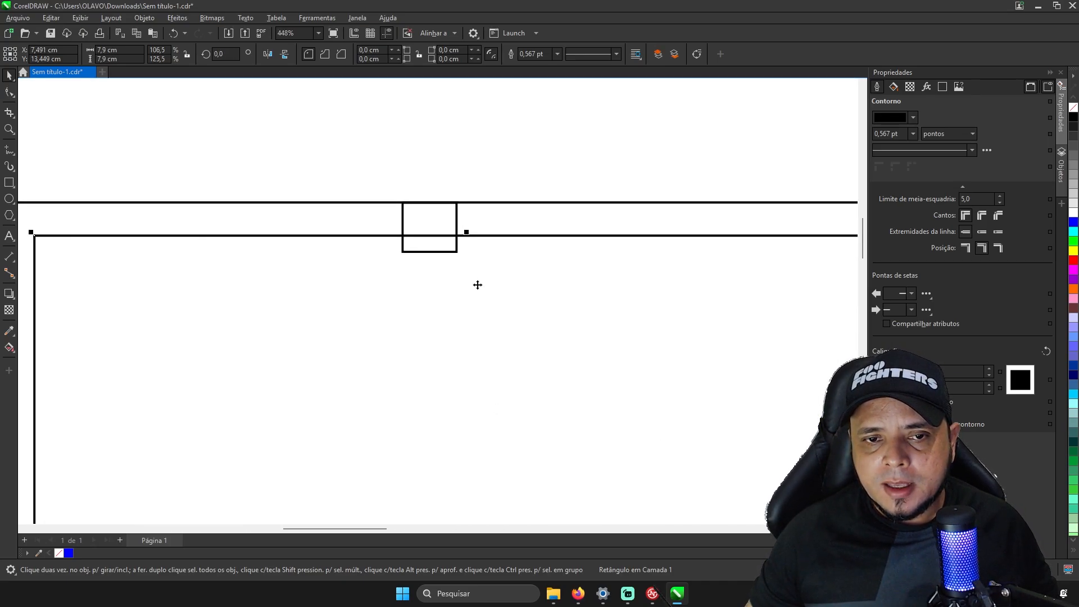
{"action": "scroll", "coordinate": [470, 273], "scroll_direction": "up", "scroll_amount": 3}
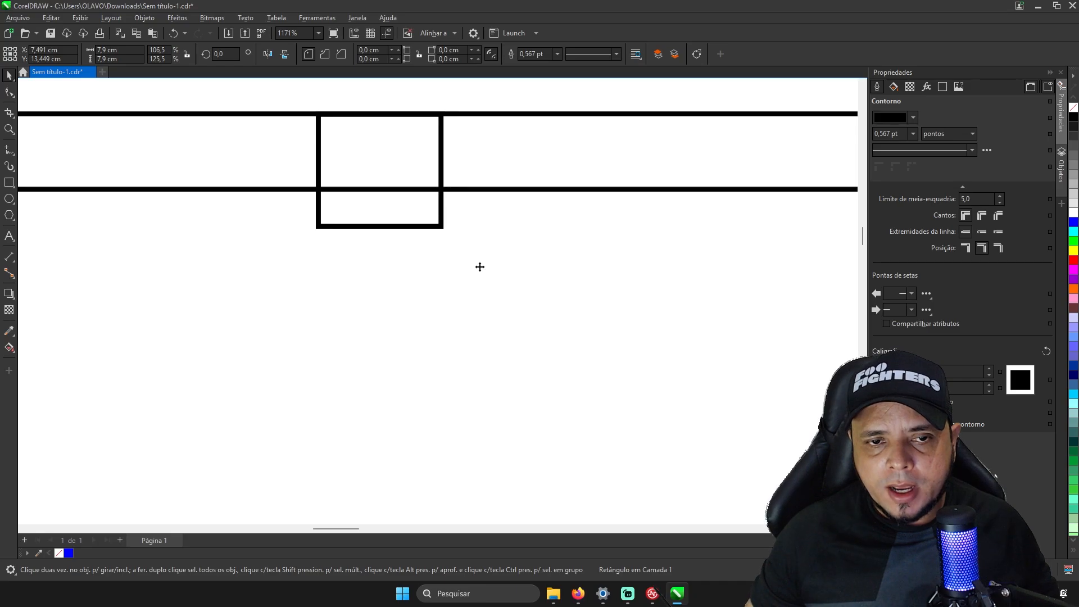
{"action": "left_click_drag", "start_coordinate": [480, 267], "coordinate": [481, 303]}
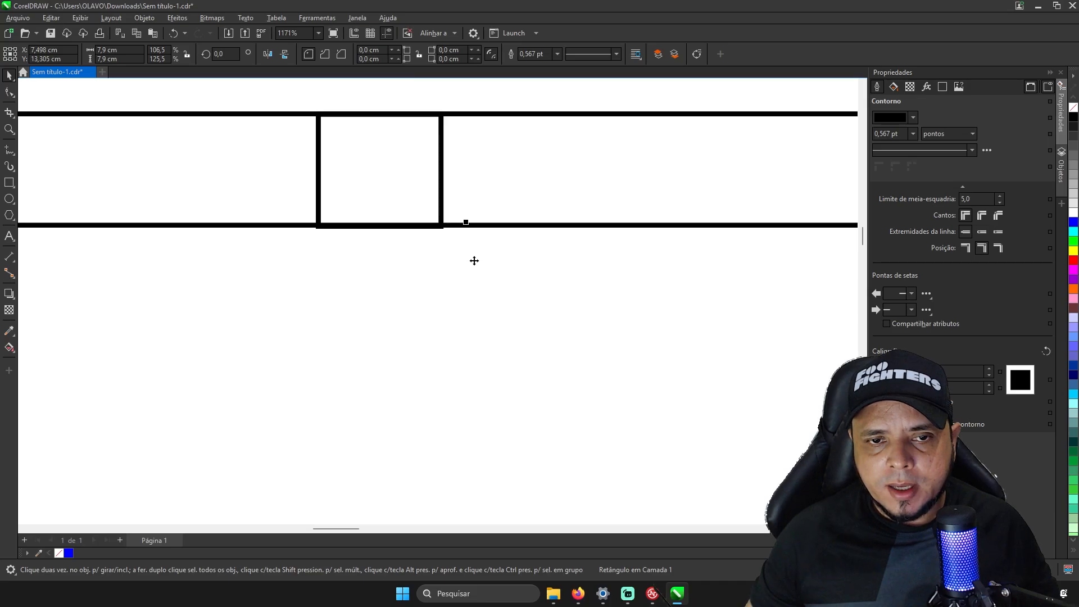
{"action": "scroll", "coordinate": [474, 260], "scroll_direction": "up", "scroll_amount": 3}
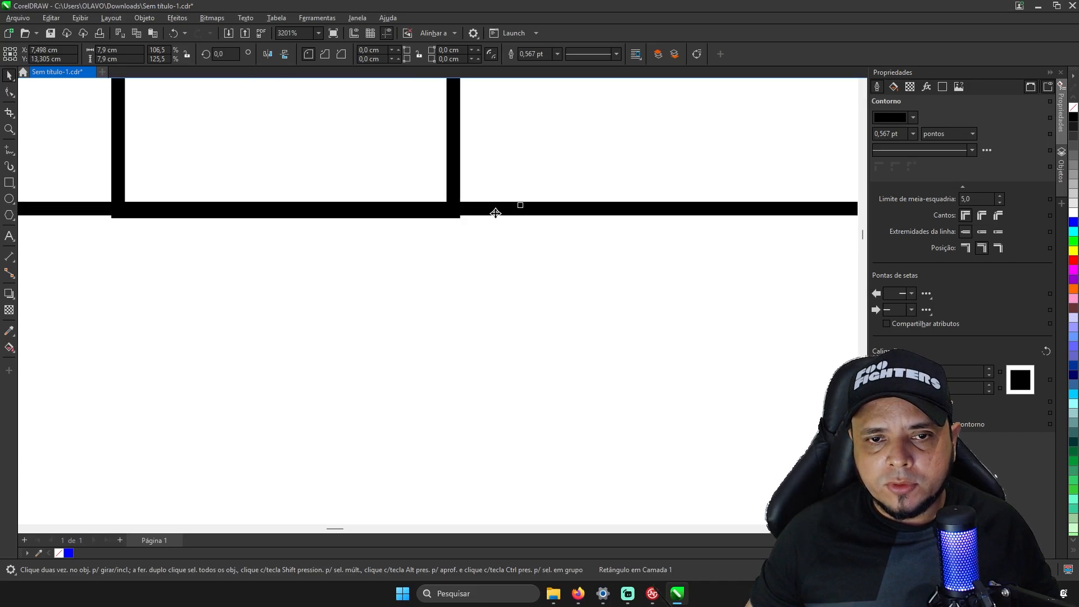
{"action": "scroll", "coordinate": [495, 212], "scroll_direction": "up", "scroll_amount": 1}
{"action": "mouse_move", "coordinate": [496, 211]}
{"action": "left_mouse_down"}
{"action": "mouse_move", "coordinate": [505, 223]}
{"action": "mouse_move", "coordinate": [502, 215]}
{"action": "left_mouse_up"}
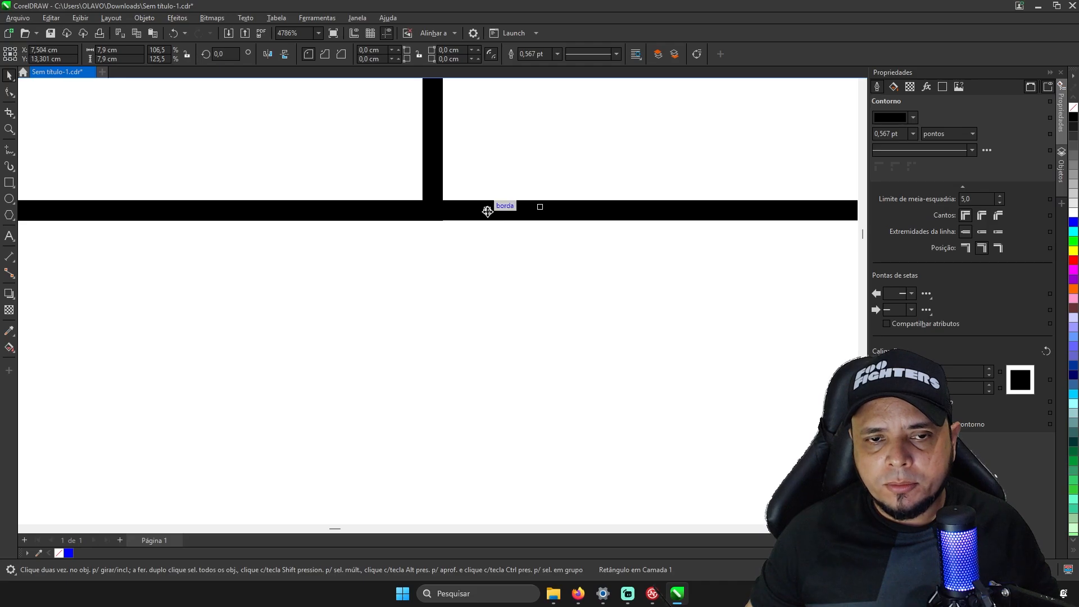
{"action": "scroll", "coordinate": [487, 211], "scroll_direction": "down", "scroll_amount": 1}
{"action": "scroll", "coordinate": [487, 212], "scroll_direction": "down", "scroll_amount": 10}
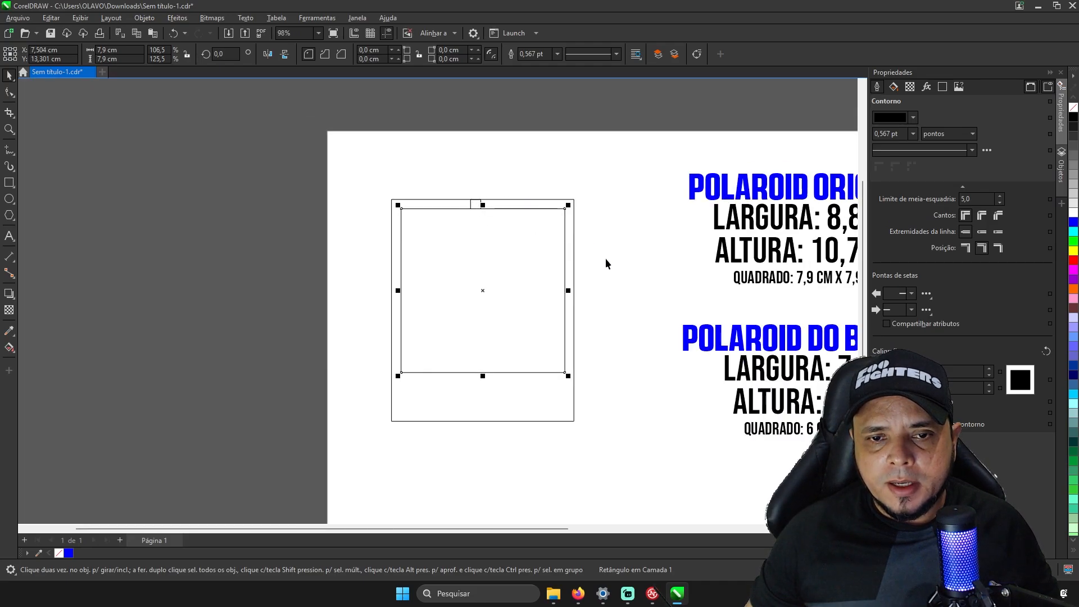
Delete the spacer rectangle above the 7,9 cm square.
{"action": "left_click", "coordinate": [616, 266]}
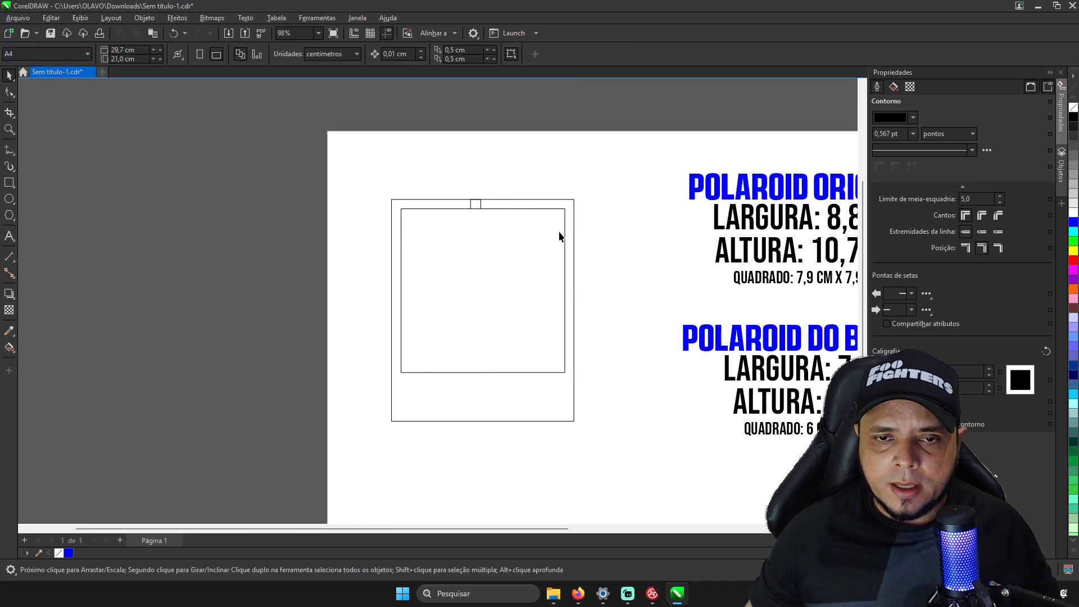
{"action": "scroll", "coordinate": [572, 319], "scroll_direction": "up", "scroll_amount": 3}
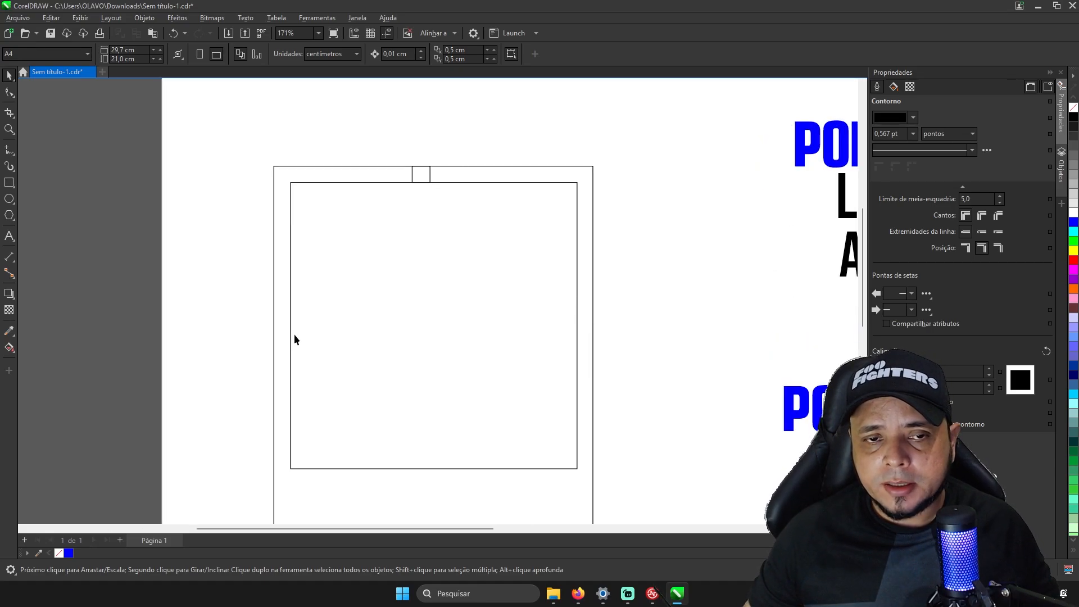
{"action": "left_click", "coordinate": [427, 181]}
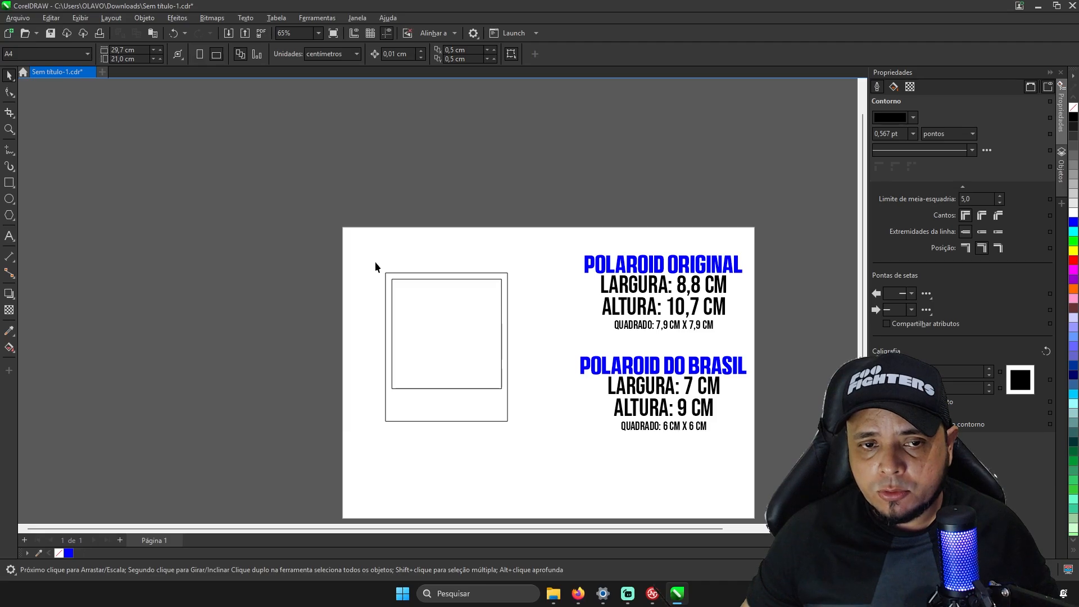
Select the frame and inner square together and move them off the page onto the area beside its left edge.
{"action": "left_click_drag", "start_coordinate": [369, 261], "coordinate": [524, 442]}
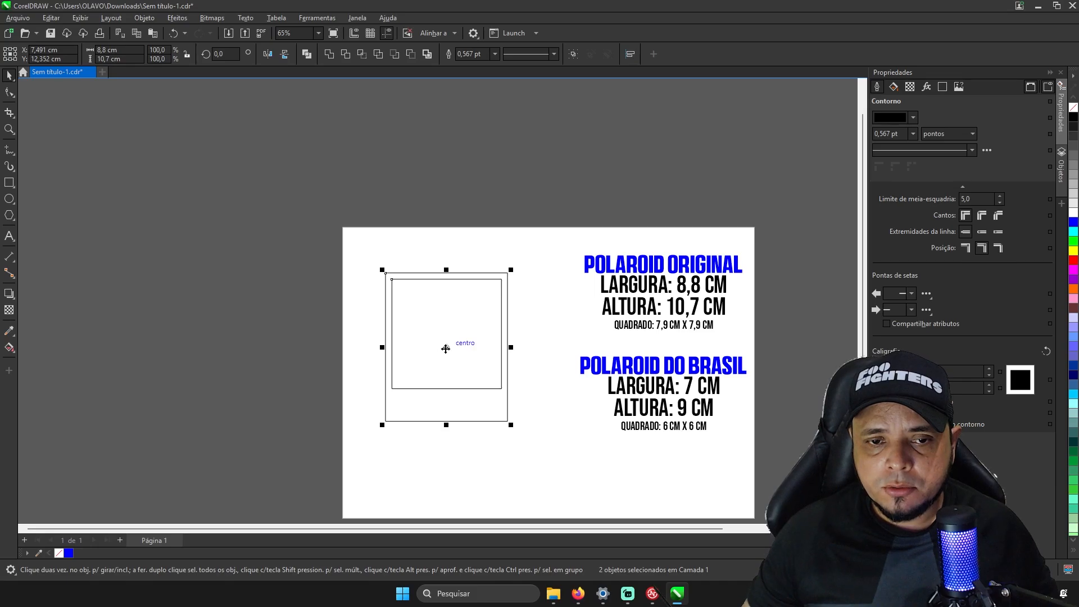
{"action": "scroll", "coordinate": [444, 351], "scroll_direction": "up", "scroll_amount": 1}
{"action": "scroll", "coordinate": [447, 348], "scroll_direction": "up", "scroll_amount": 3}
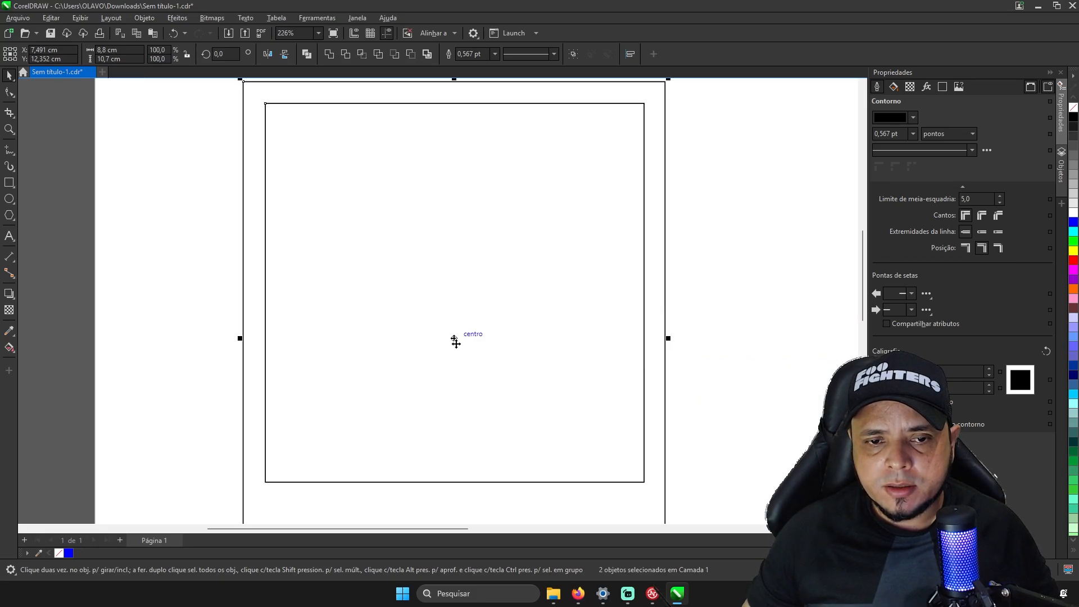
{"action": "scroll", "coordinate": [453, 346], "scroll_direction": "down", "scroll_amount": 3}
{"action": "scroll", "coordinate": [454, 347], "scroll_direction": "up", "scroll_amount": 2}
{"action": "left_click_drag", "start_coordinate": [457, 348], "coordinate": [147, 346]}
{"action": "scroll", "coordinate": [224, 303], "scroll_direction": "down", "scroll_amount": 3}
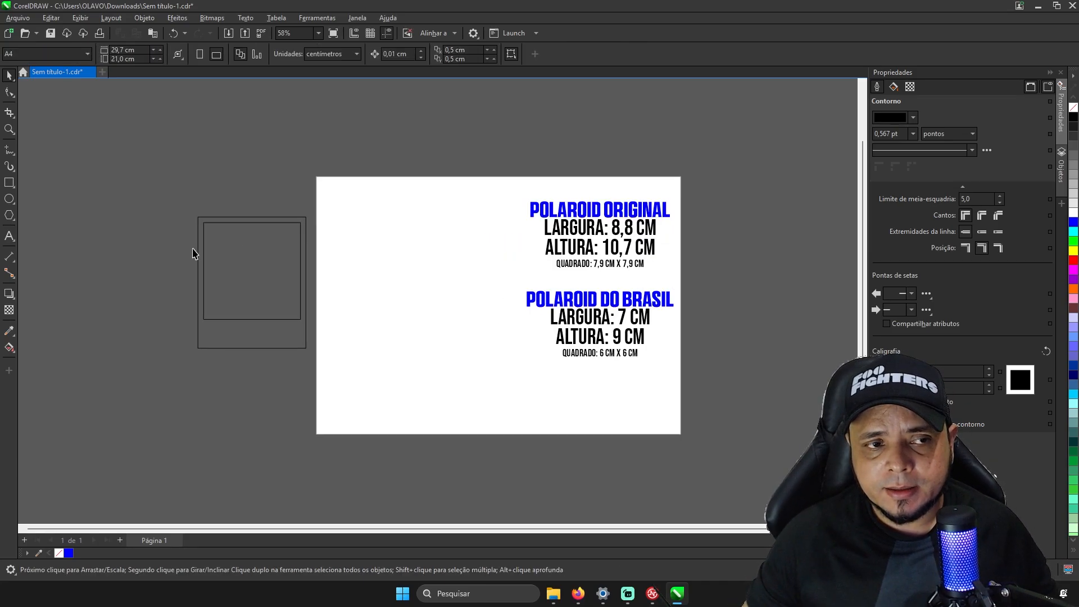
Draw a rectangle on the empty page for the Brazilian Polaroid frame and size it to 7 cm wide by 9 cm high.
{"action": "key", "text": "F6"}
{"action": "left_click_drag", "start_coordinate": [355, 221], "coordinate": [481, 366]}
{"action": "double_click", "coordinate": [124, 50]}
{"action": "type", "text": "7"}
{"action": "key", "text": "Tab"}
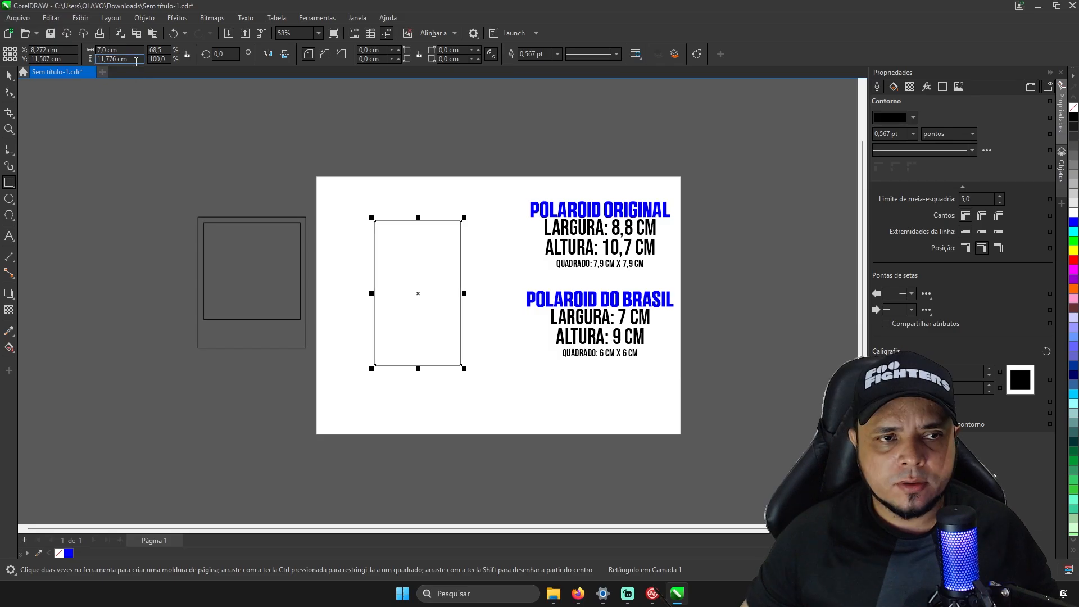
{"action": "type", "text": "9"}
{"action": "key", "text": "Return"}
Draw a second rectangle inside the upper part of the 7 × 9 cm frame and size it to 6 cm by 6 cm.
{"action": "scroll", "coordinate": [417, 267], "scroll_direction": "up", "scroll_amount": 4}
{"action": "left_click_drag", "start_coordinate": [356, 235], "coordinate": [484, 337]}
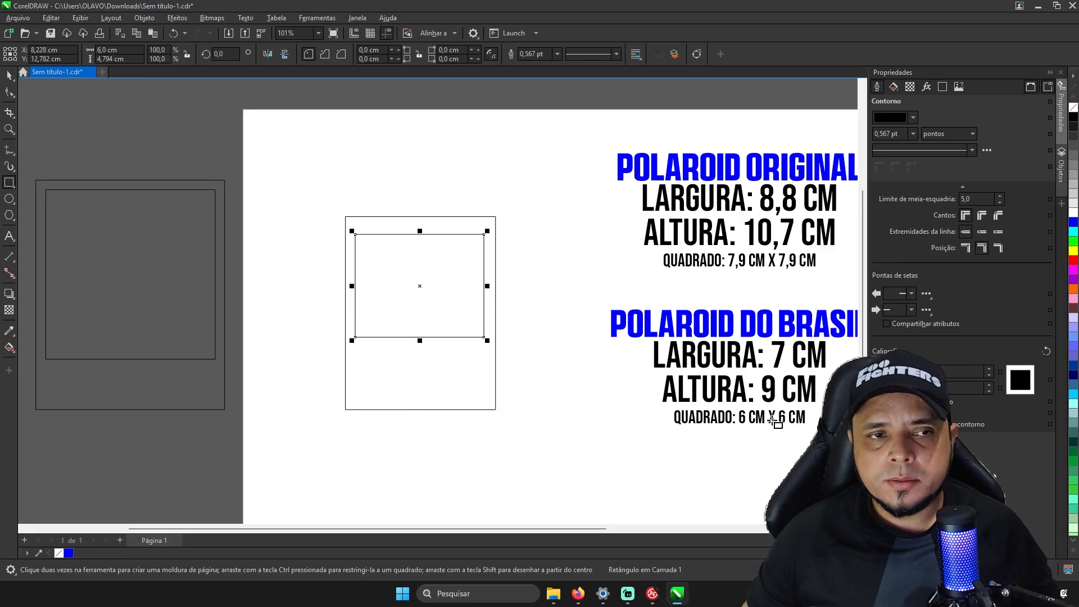
{"action": "double_click", "coordinate": [120, 50]}
{"action": "type", "text": "6"}
{"action": "key", "text": "Tab"}
{"action": "type", "text": "6"}
{"action": "key", "text": "Return"}
Draw a small spacer rectangle about 0,55 cm by 0,9 cm spanning the gap between the right edges of the 6 cm square and its frame.
{"action": "scroll", "coordinate": [415, 217], "scroll_direction": "up", "scroll_amount": 3}
{"action": "scroll", "coordinate": [483, 281], "scroll_direction": "down", "scroll_amount": 3}
{"action": "scroll", "coordinate": [518, 312], "scroll_direction": "up", "scroll_amount": 5}
{"action": "left_click_drag", "start_coordinate": [511, 289], "coordinate": [555, 361]}
{"action": "scroll", "coordinate": [539, 265], "scroll_direction": "up", "scroll_amount": 2}
Rotate the new spacer rectangle a quarter turn and set its rotation angle to exactly 90 degrees.
{"action": "key", "text": "space"}
{"action": "left_click", "coordinate": [551, 340]}
{"action": "left_click_drag", "start_coordinate": [567, 305], "coordinate": [472, 330]}
{"action": "double_click", "coordinate": [224, 54]}
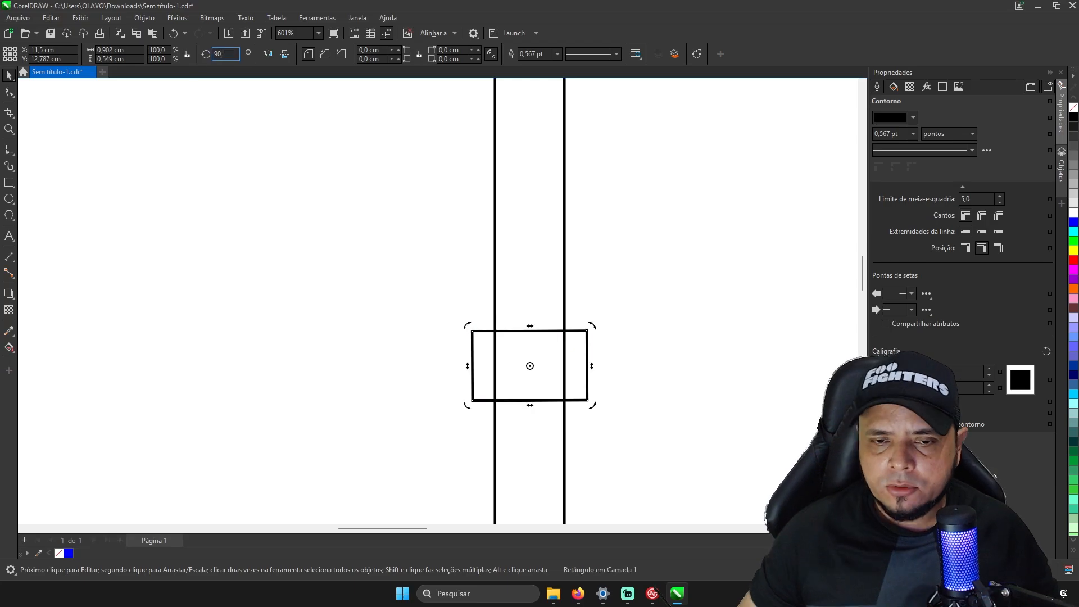
{"action": "type", "text": "90"}
{"action": "key", "text": "Return"}
Move the rotated spacer to the top edge of the 7 × 9 cm frame to gauge the gap above the 6 cm square.
{"action": "scroll", "coordinate": [547, 354], "scroll_direction": "down", "scroll_amount": 2}
{"action": "left_click_drag", "start_coordinate": [548, 363], "coordinate": [273, 145]}
{"action": "scroll", "coordinate": [277, 128], "scroll_direction": "up", "scroll_amount": 3}
{"action": "scroll", "coordinate": [277, 128], "scroll_direction": "down", "scroll_amount": 5}
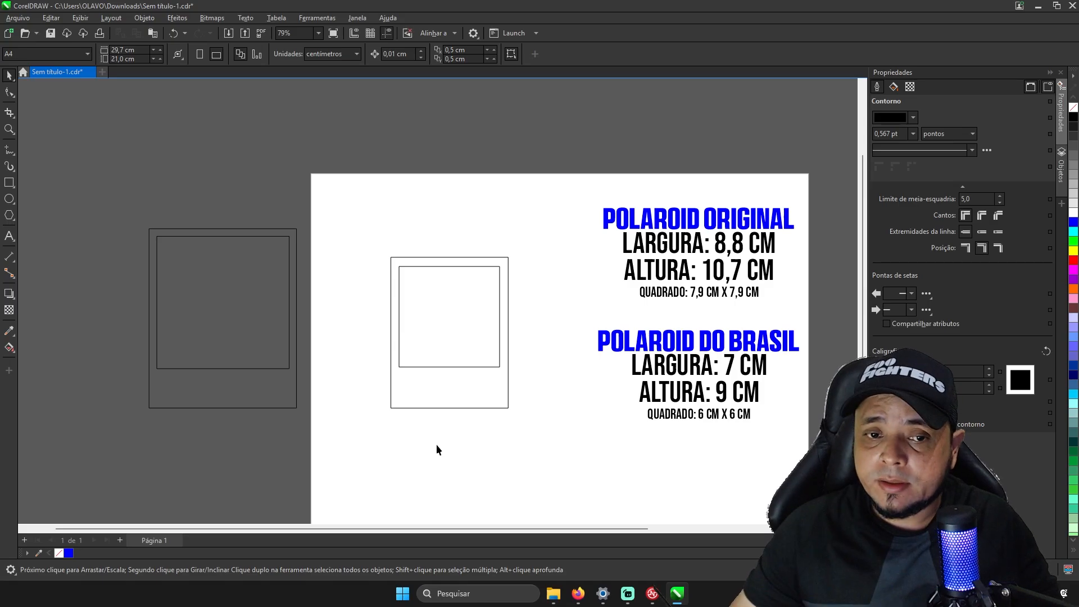
Select the 7 × 9 cm frame with its inner square and move both off the page, to the left of the larger Polaroid.
{"action": "left_click_drag", "start_coordinate": [375, 248], "coordinate": [522, 423]}
{"action": "left_click_drag", "start_coordinate": [468, 370], "coordinate": [99, 323]}
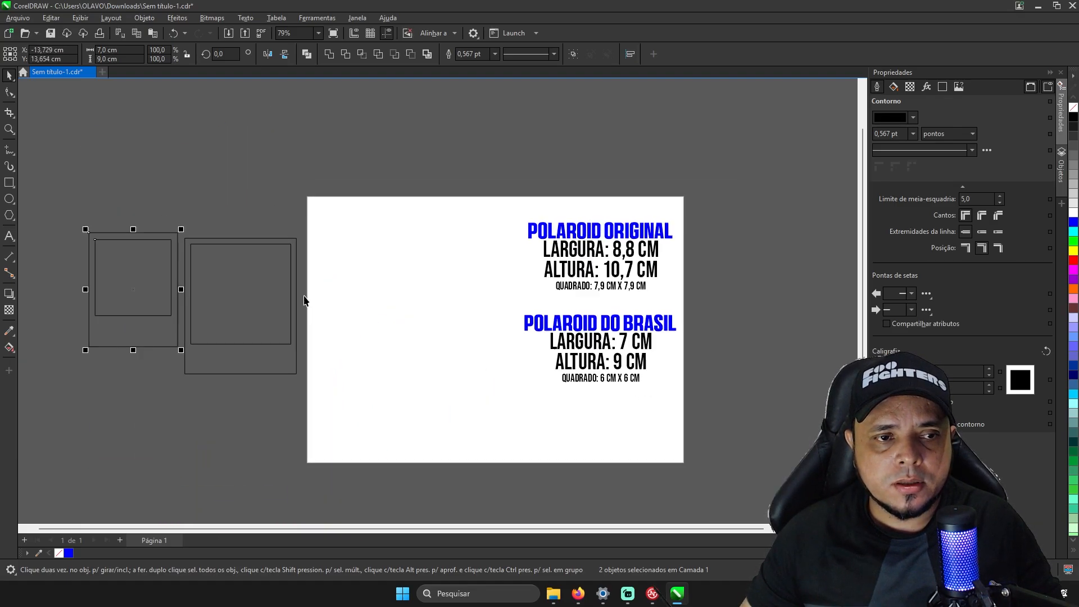
{"action": "scroll", "coordinate": [198, 294], "scroll_direction": "up", "scroll_amount": 1}
{"action": "scroll", "coordinate": [186, 277], "scroll_direction": "down", "scroll_amount": 2}
{"action": "left_click_drag", "start_coordinate": [165, 286], "coordinate": [155, 315]}
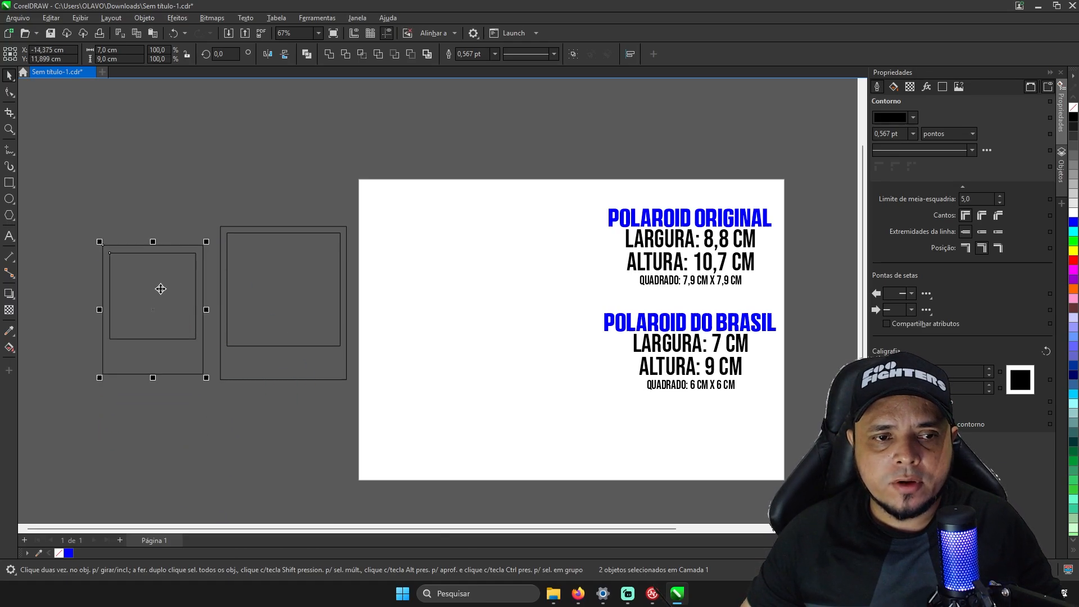
{"action": "left_click_drag", "start_coordinate": [147, 283], "coordinate": [152, 266]}
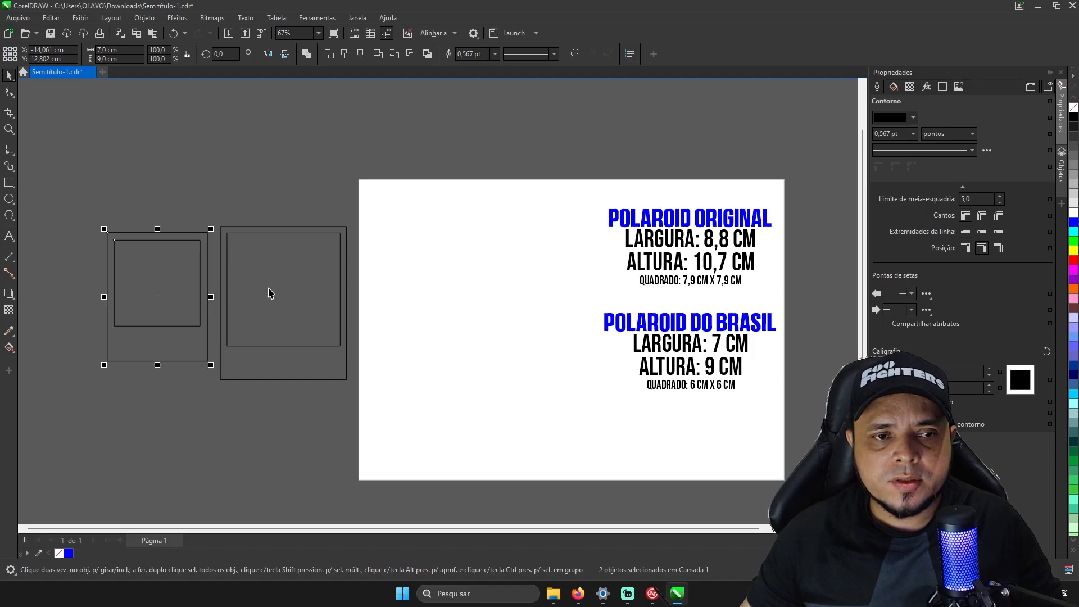
{"action": "scroll", "coordinate": [270, 291], "scroll_direction": "down", "scroll_amount": 2}
{"action": "scroll", "coordinate": [169, 266], "scroll_direction": "up", "scroll_amount": 2}
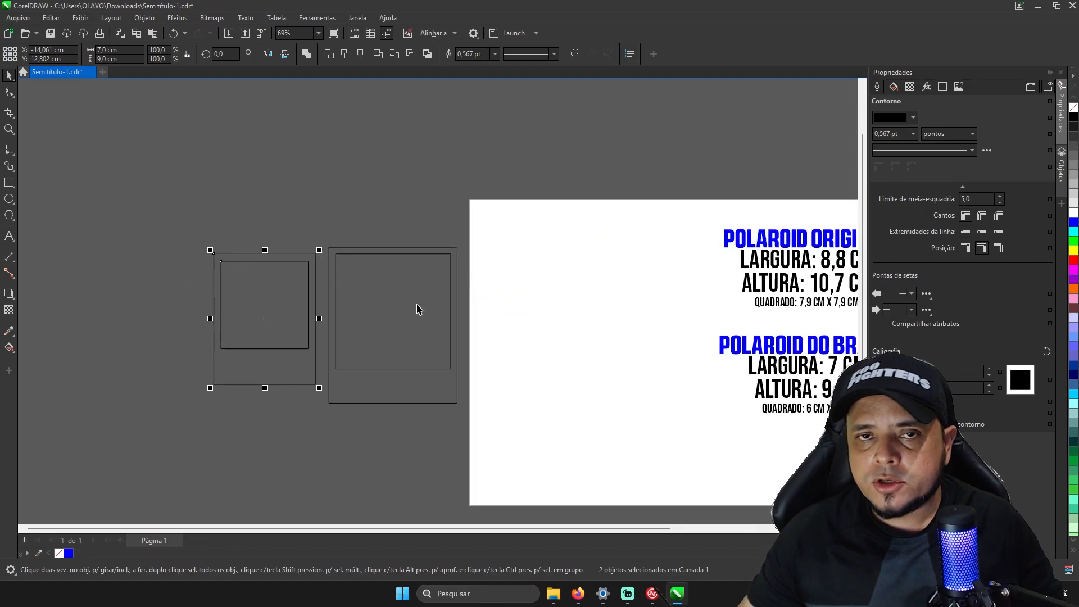
Fill the outer frames of both Polaroid templates with white.
{"action": "left_click", "coordinate": [268, 366]}
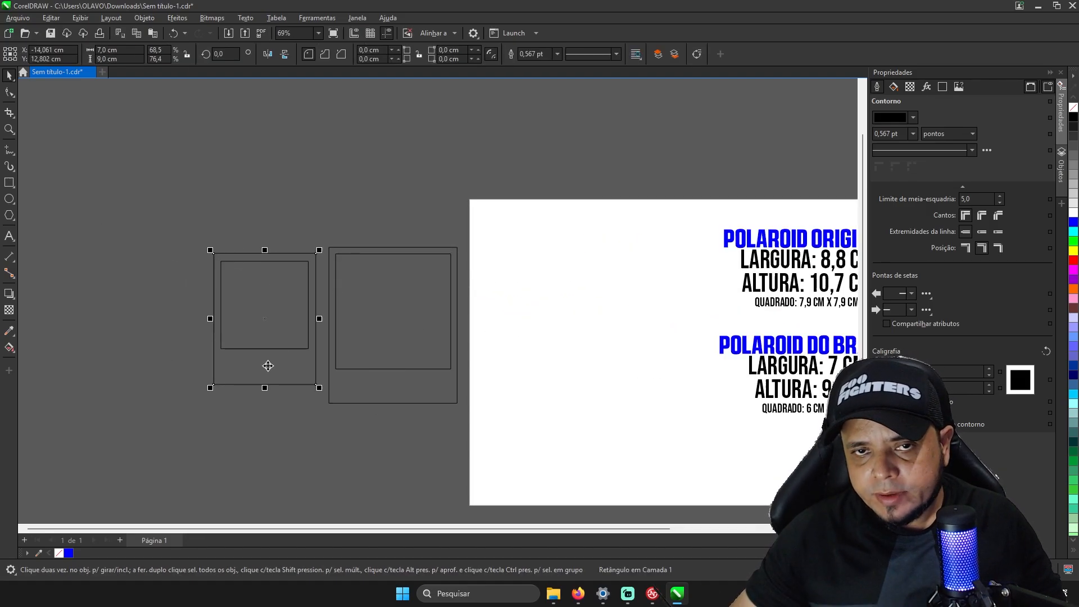
{"action": "left_click", "coordinate": [1074, 214]}
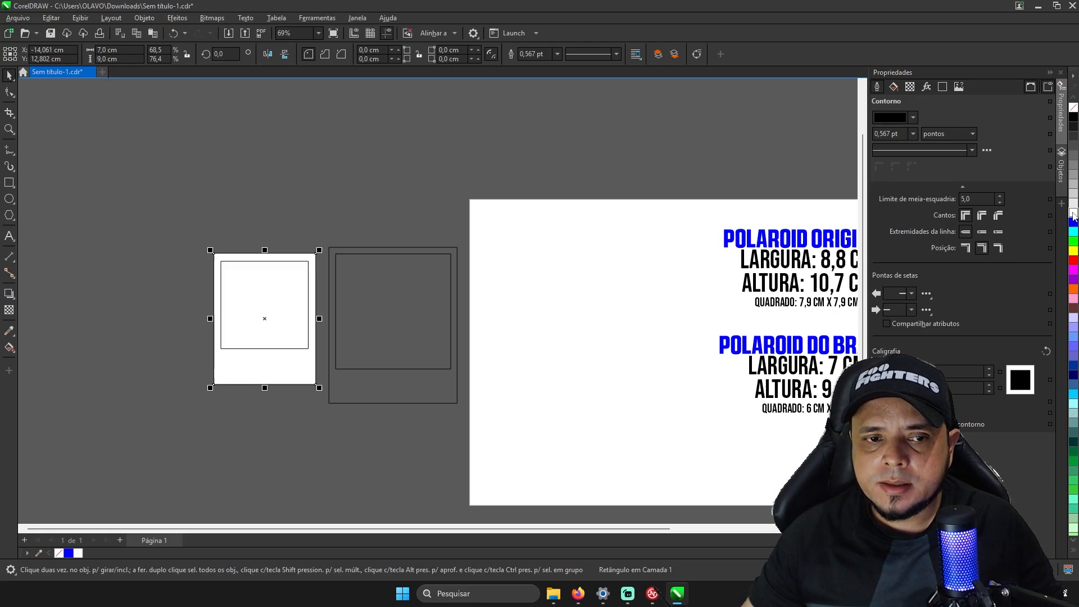
{"action": "left_click", "coordinate": [382, 401]}
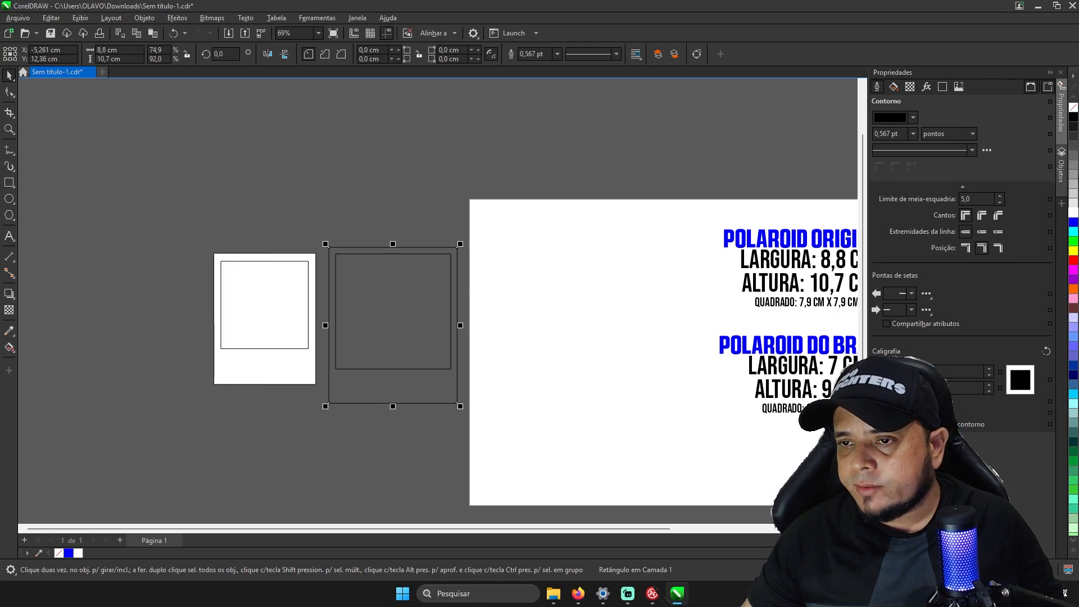
{"action": "left_click", "coordinate": [1074, 214]}
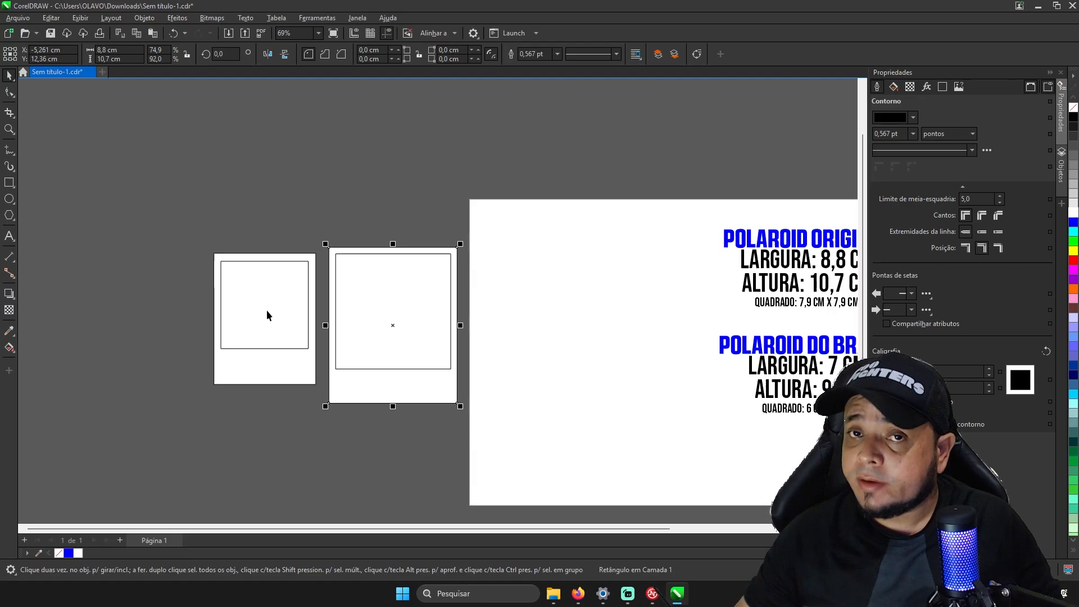
{"action": "left_click", "coordinate": [365, 317]}
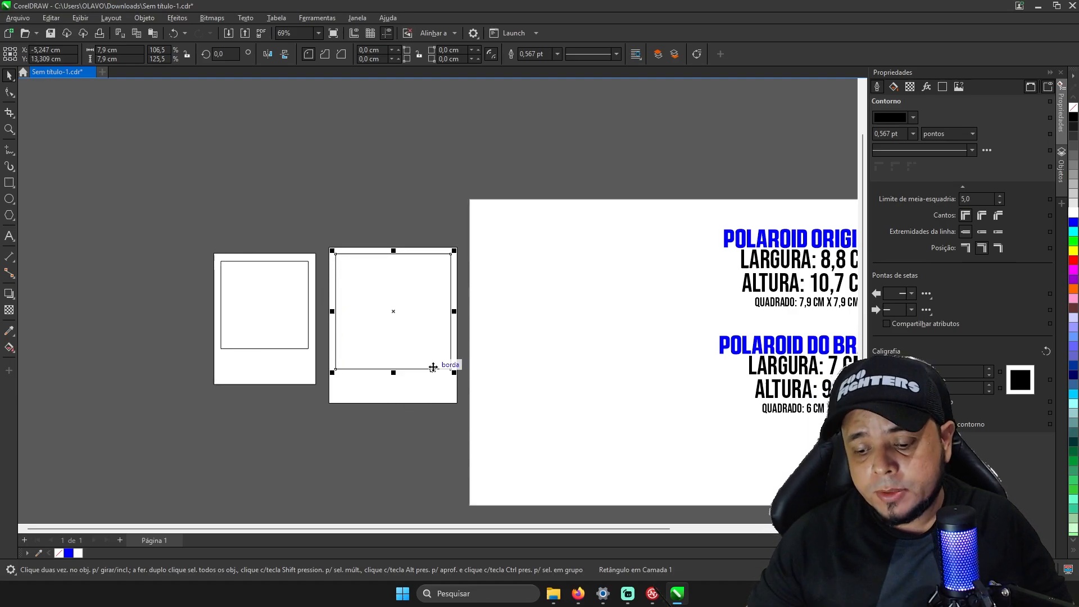
{"action": "left_click", "coordinate": [208, 410]}
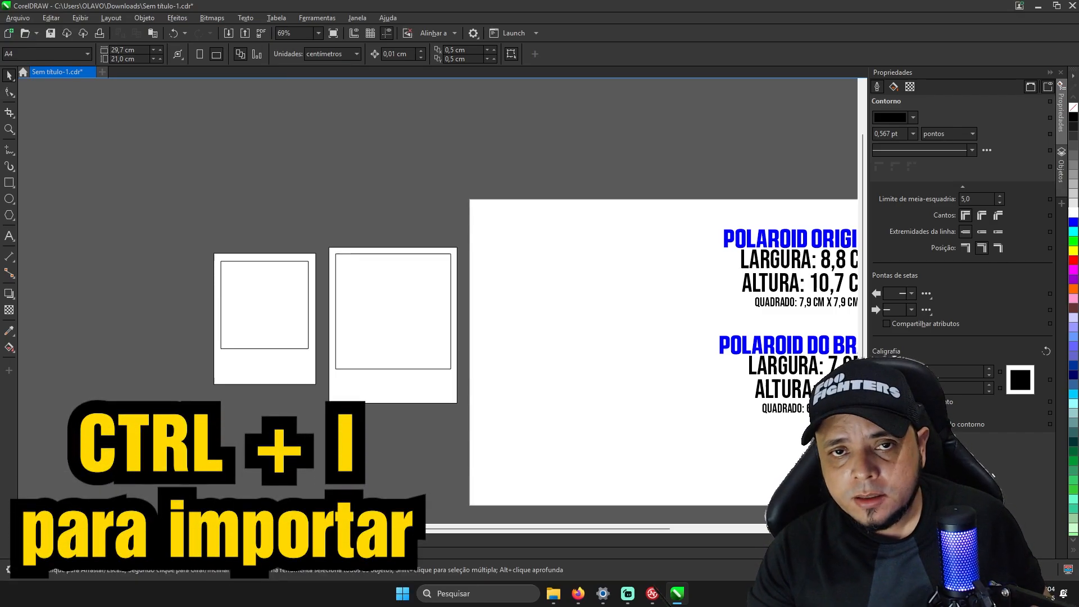
Import all four JPEG photos from the IMAGENS folder on the desktop.
{"action": "key", "text": "ctrl+i"}
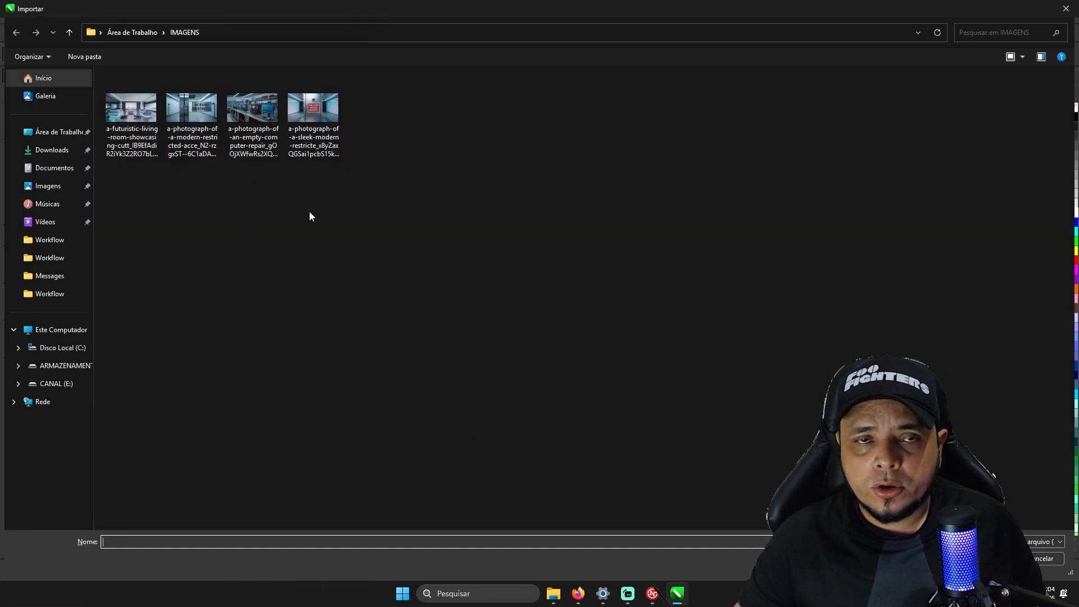
{"action": "left_click", "coordinate": [1065, 9]}
{"action": "left_click", "coordinate": [23, 21]}
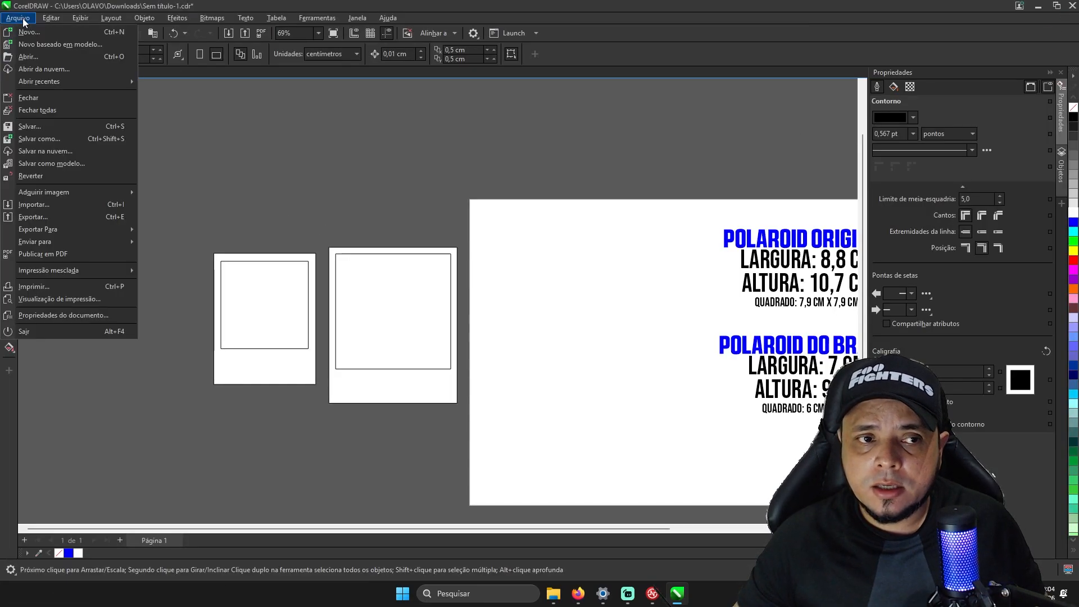
{"action": "left_click", "coordinate": [44, 206]}
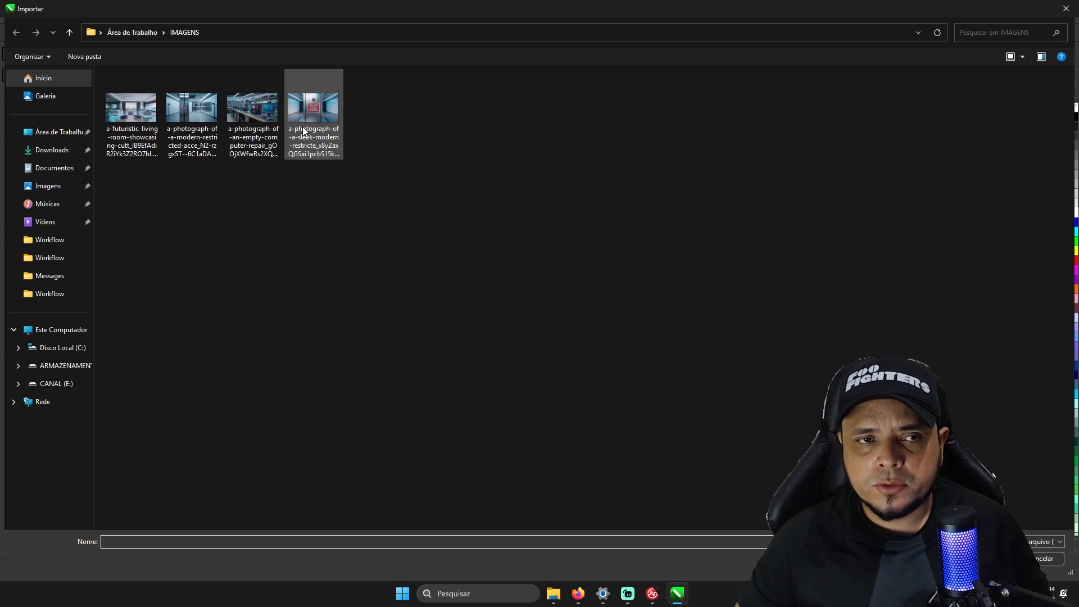
{"action": "left_click", "coordinate": [137, 119]}
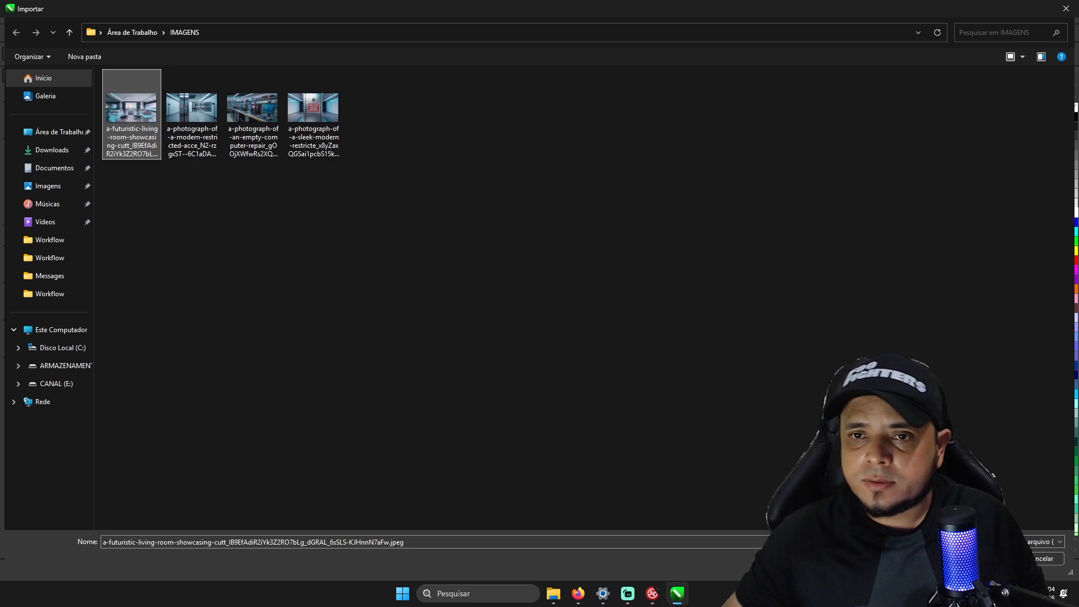
{"action": "left_click", "coordinate": [211, 132], "text": "ctrl"}
{"action": "left_click", "coordinate": [269, 120], "text": "ctrl"}
{"action": "left_click", "coordinate": [325, 117], "text": "ctrl"}
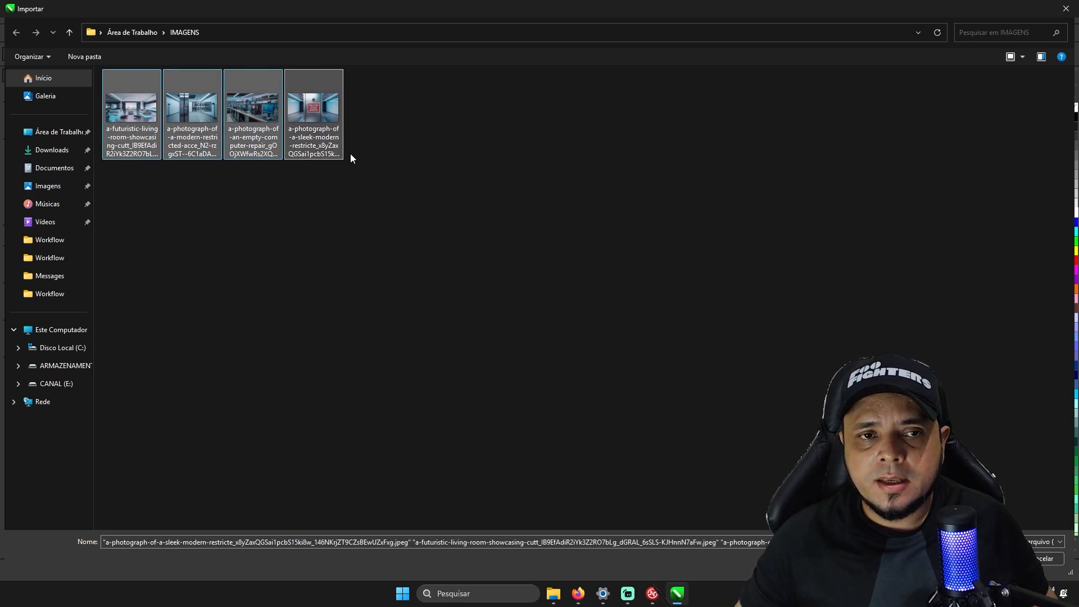
{"action": "left_click", "coordinate": [151, 136]}
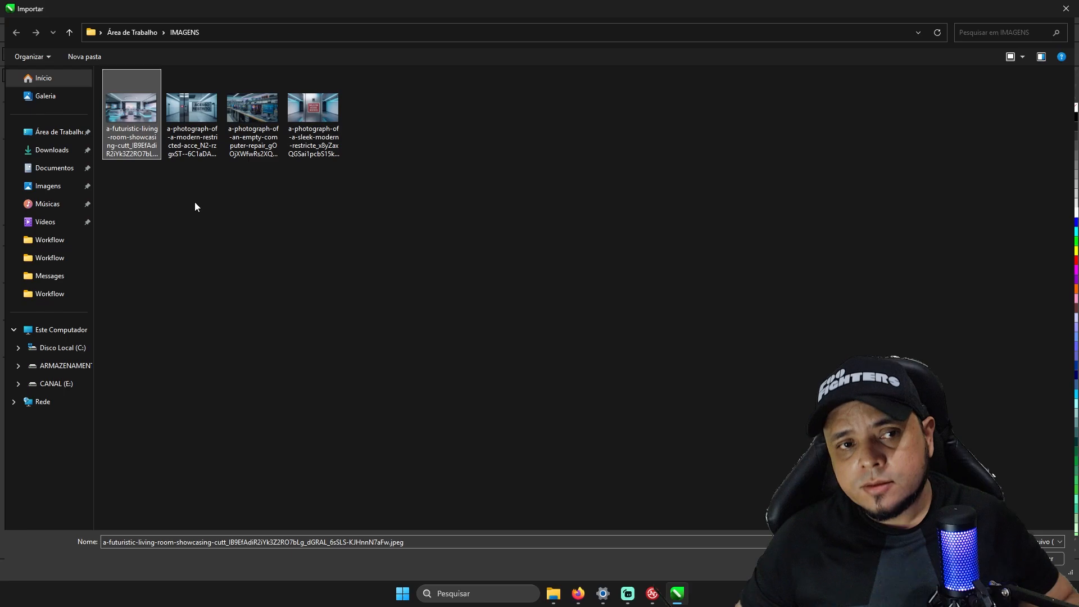
{"action": "left_click", "coordinate": [193, 141], "text": "ctrl"}
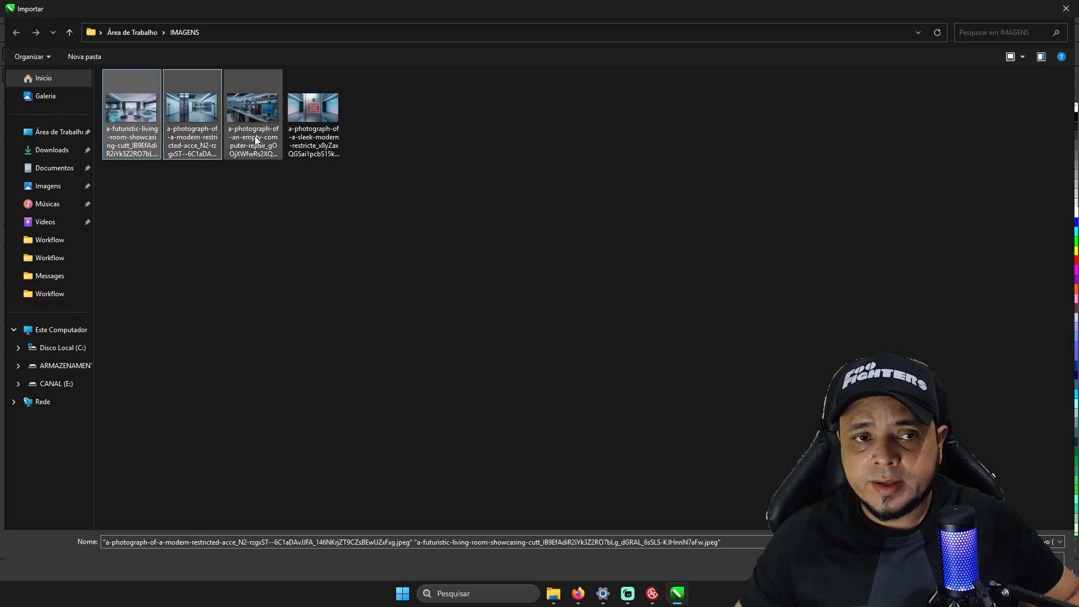
{"action": "left_click", "coordinate": [258, 140], "text": "ctrl"}
{"action": "left_click", "coordinate": [309, 135], "text": "ctrl"}
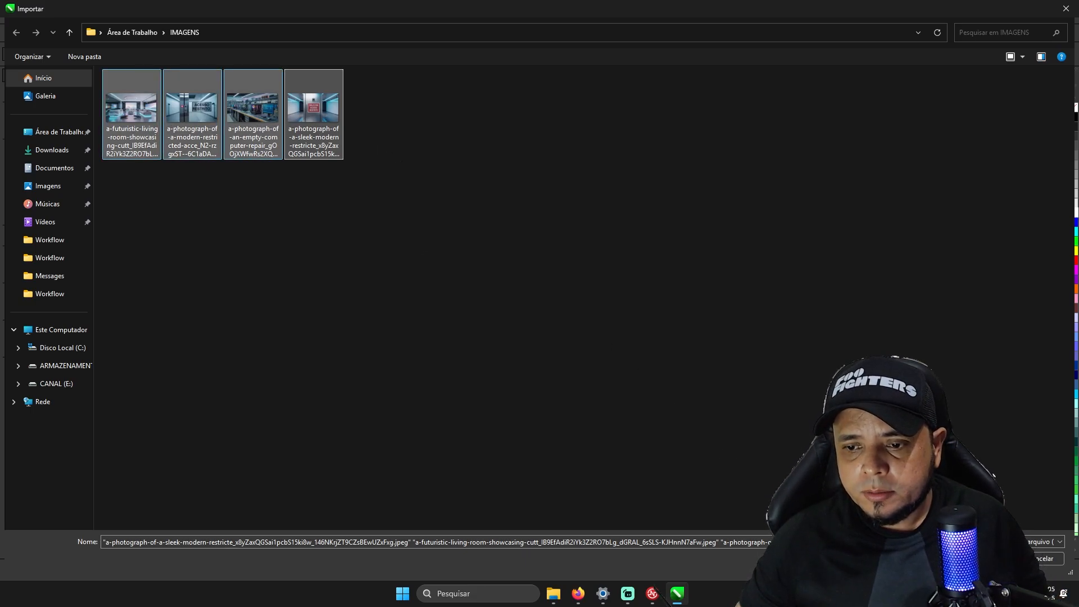
{"action": "key", "text": "Return"}
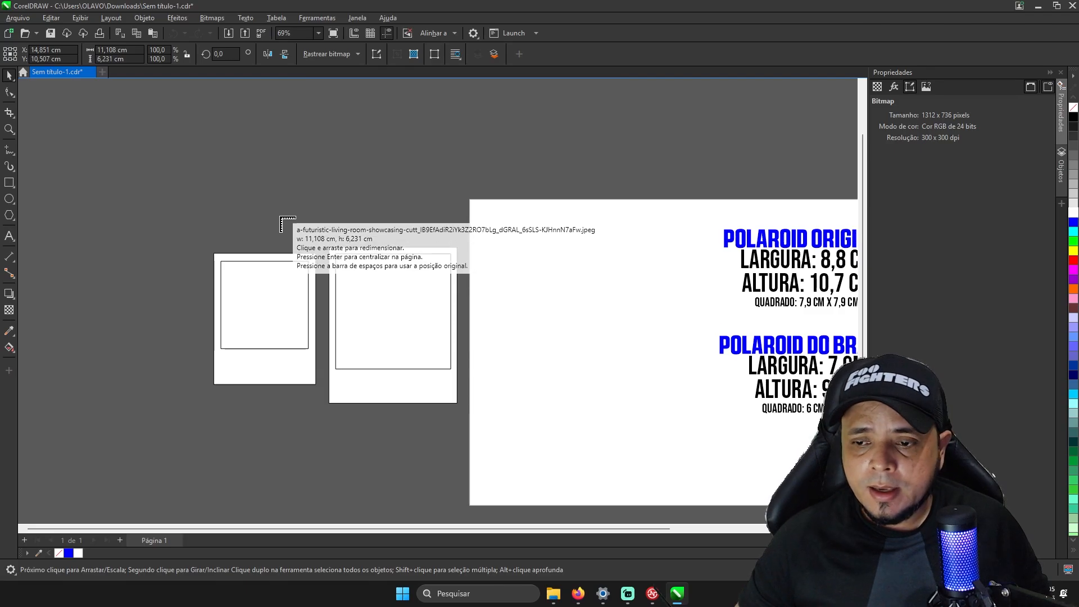
Place the four imported photos at native size around the Polaroid templates and the page, and leave nothing selected.
{"action": "scroll", "coordinate": [304, 225], "scroll_direction": "down", "scroll_amount": 3}
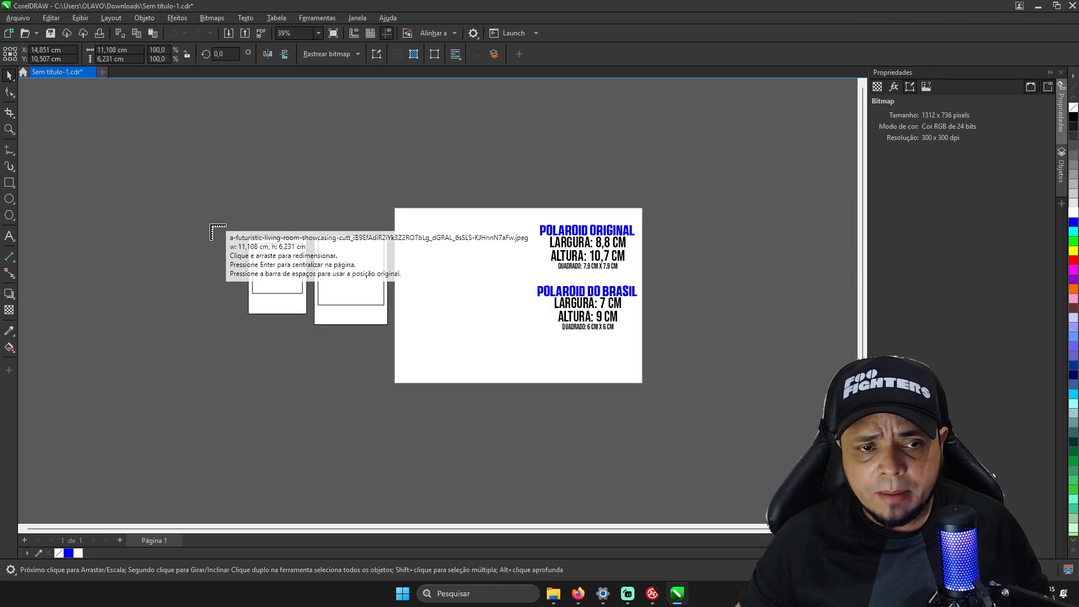
{"action": "left_click", "coordinate": [278, 166]}
{"action": "left_click", "coordinate": [328, 361]}
{"action": "left_click", "coordinate": [577, 397]}
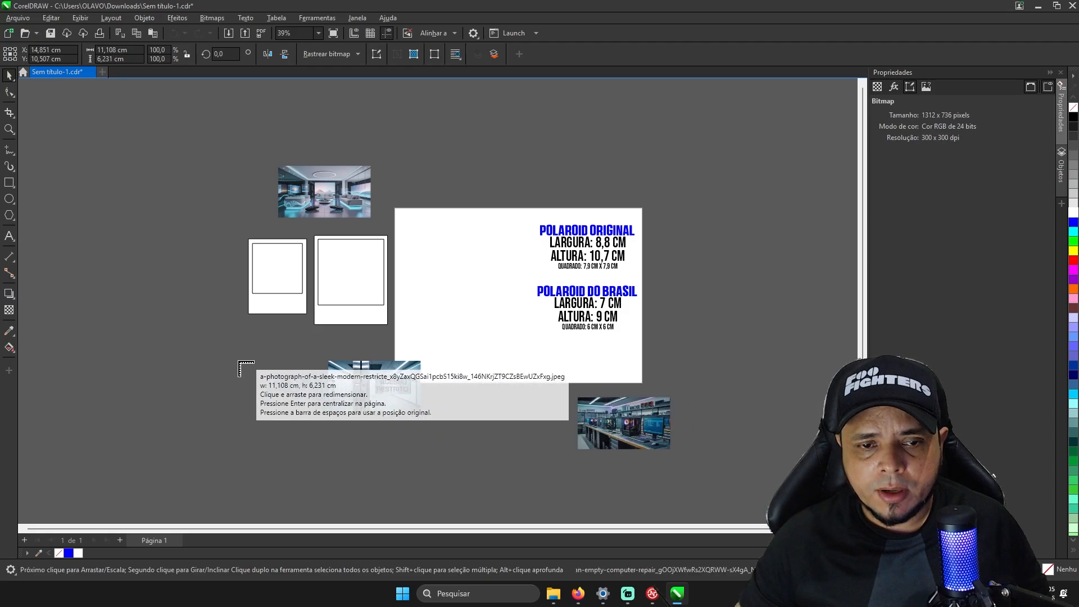
{"action": "left_click", "coordinate": [186, 343]}
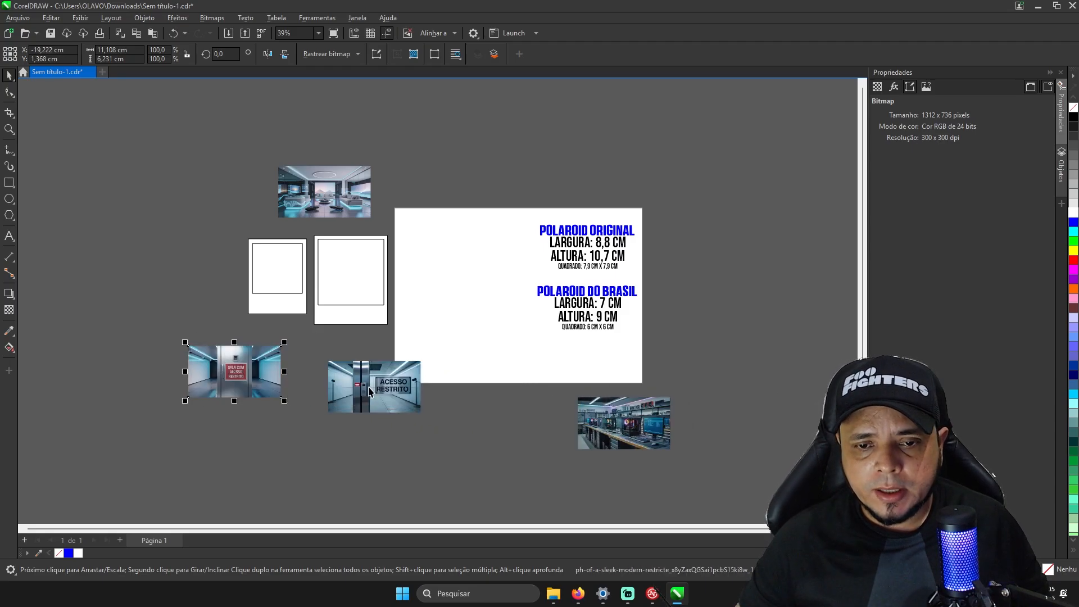
{"action": "left_click", "coordinate": [247, 372]}
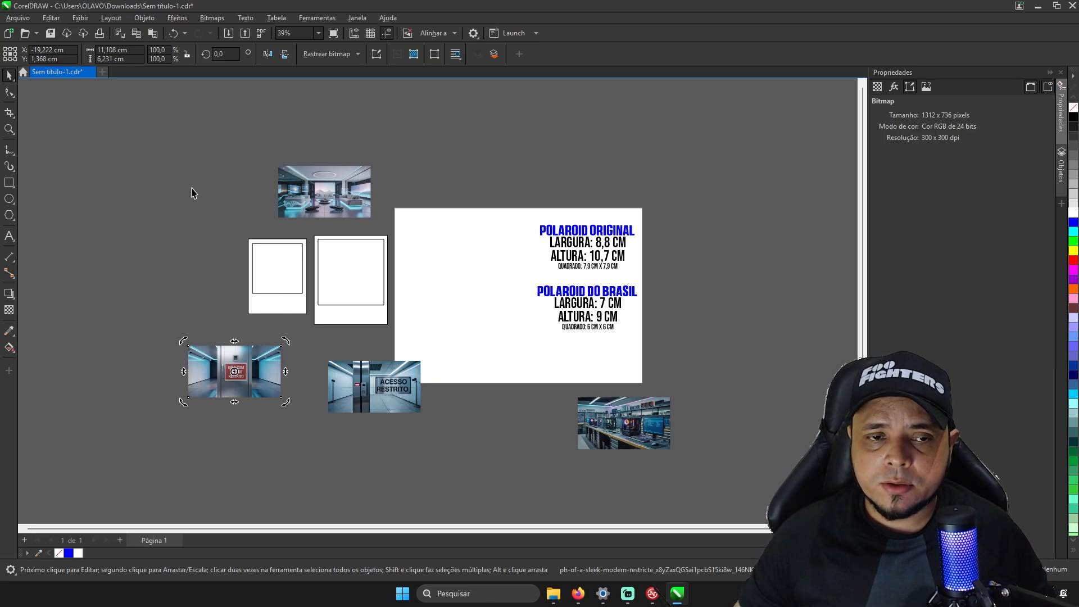
{"action": "scroll", "coordinate": [263, 181], "scroll_direction": "up", "scroll_amount": 1}
{"action": "scroll", "coordinate": [263, 181], "scroll_direction": "down", "scroll_amount": 1}
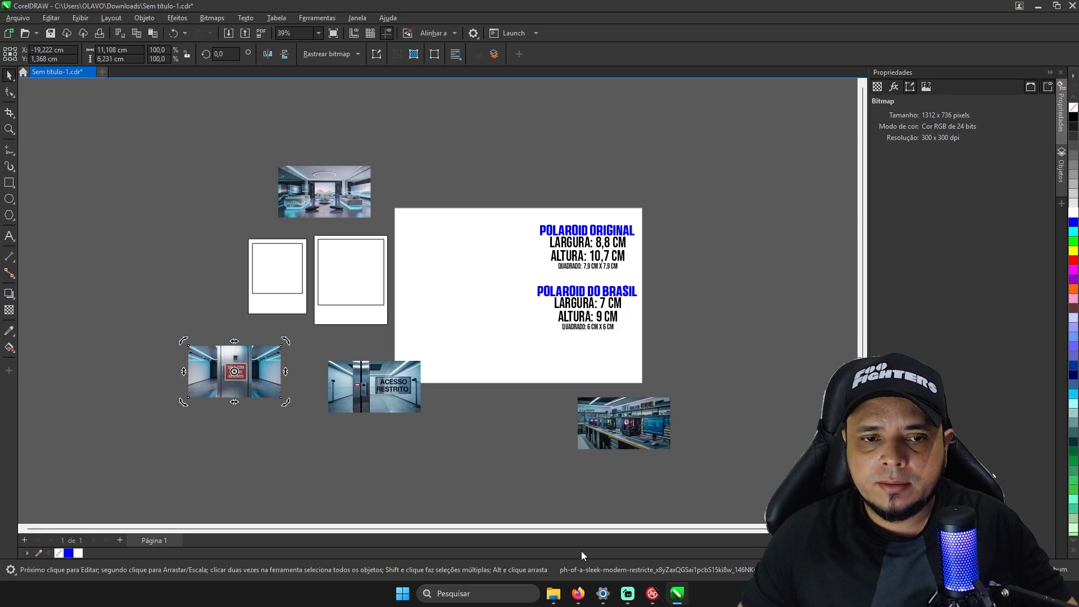
{"action": "left_click", "coordinate": [457, 459]}
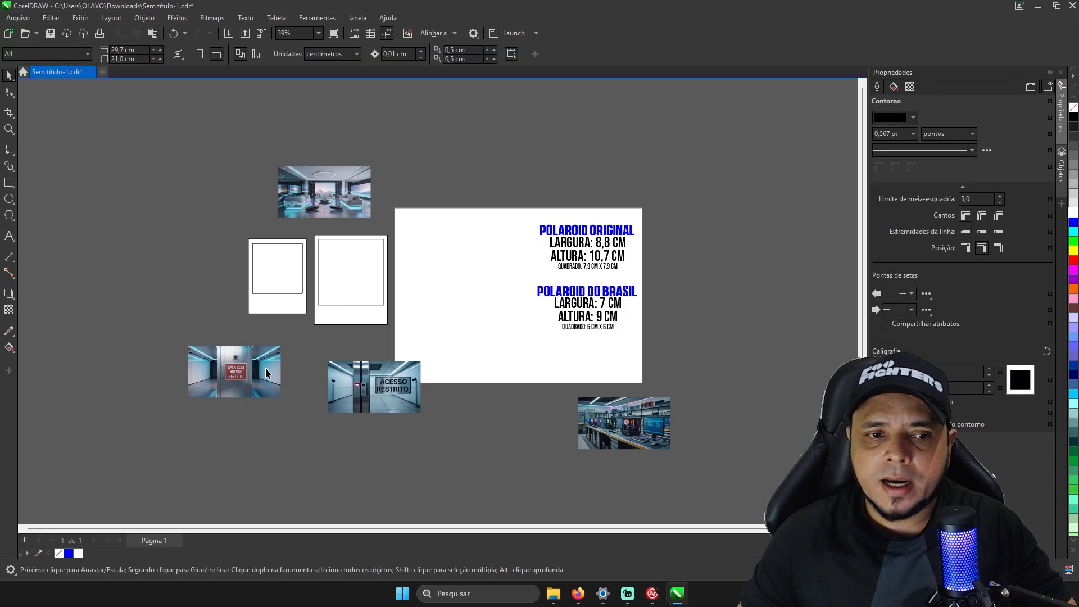
PowerClip the futuristic living-room photo into the inner square of the smaller Polaroid.
{"action": "scroll", "coordinate": [201, 274], "scroll_direction": "up", "scroll_amount": 2}
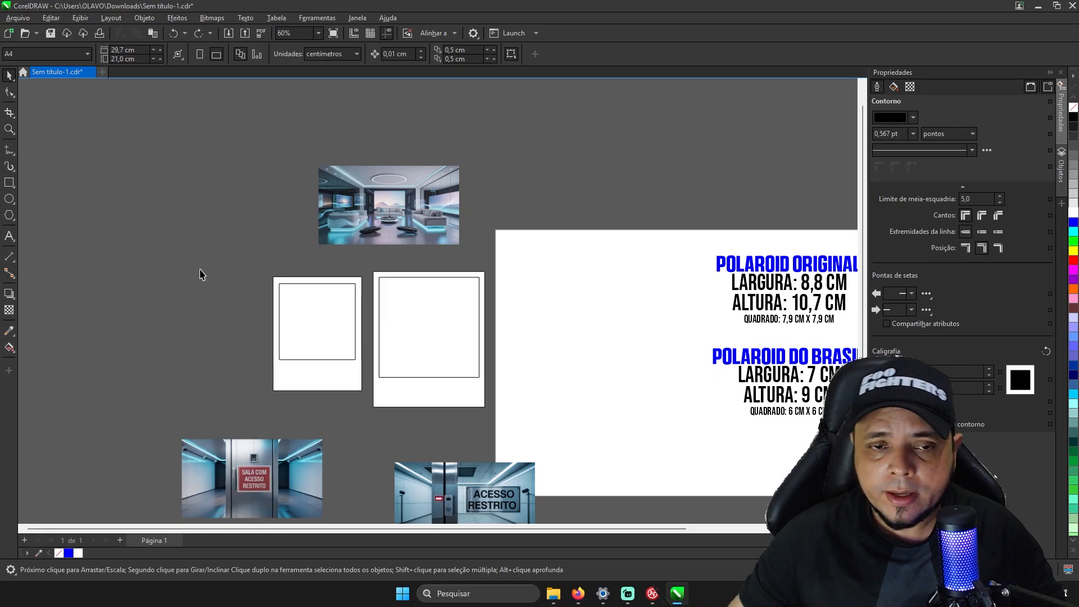
{"action": "left_click", "coordinate": [361, 206]}
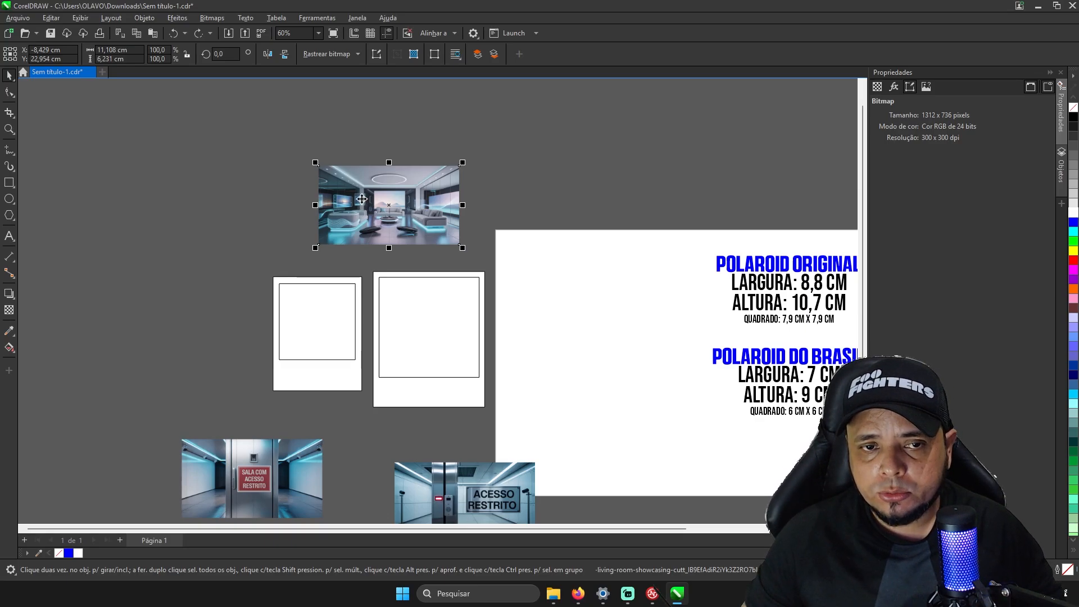
{"action": "right_click", "coordinate": [362, 201]}
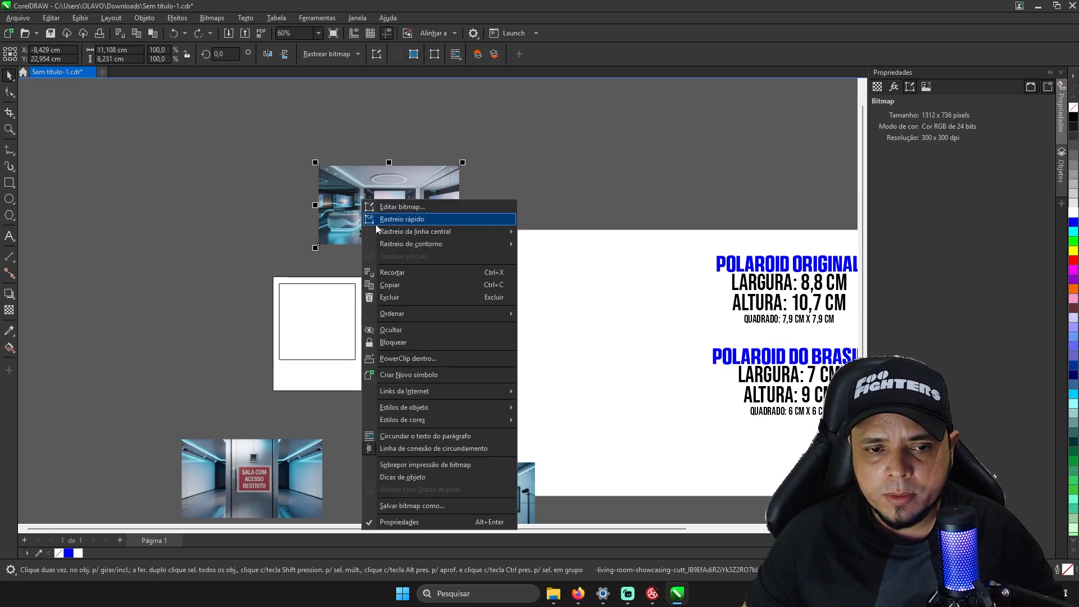
{"action": "left_click", "coordinate": [373, 358]}
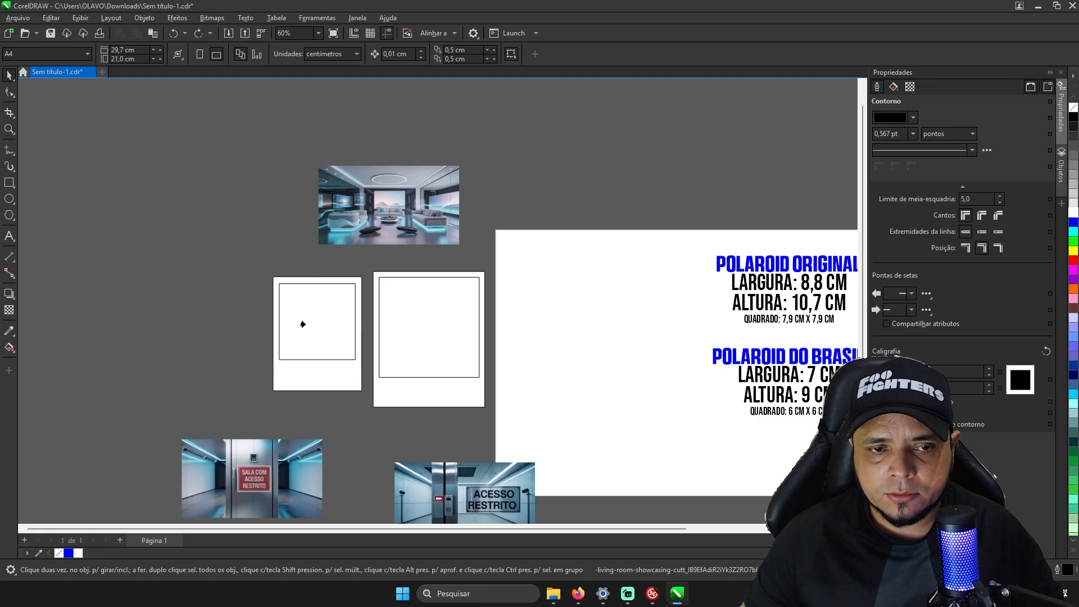
{"action": "left_click", "coordinate": [303, 324]}
{"action": "scroll", "coordinate": [264, 327], "scroll_direction": "up", "scroll_amount": 3}
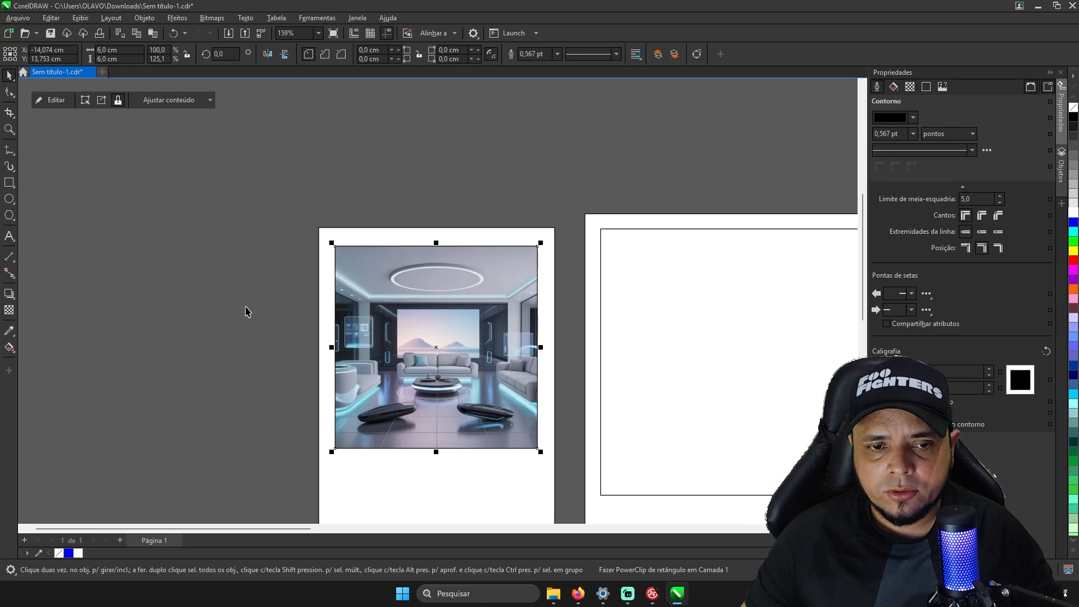
Select the living-room photo inside its PowerClip frame and shift it slightly sideways within the square.
{"action": "scroll", "coordinate": [245, 312], "scroll_direction": "down", "scroll_amount": 5}
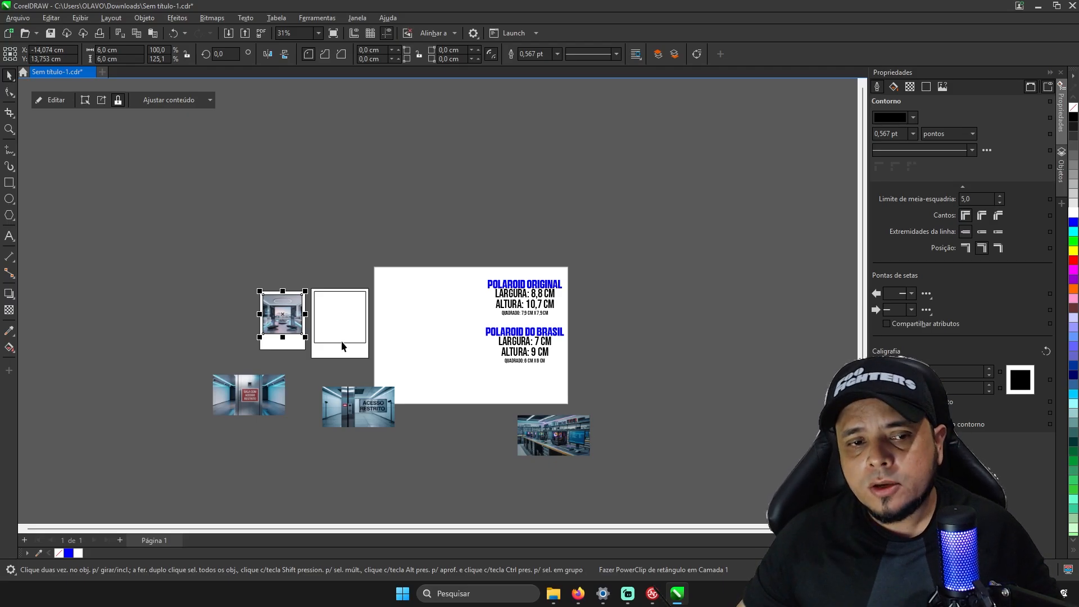
{"action": "scroll", "coordinate": [282, 294], "scroll_direction": "up", "scroll_amount": 5}
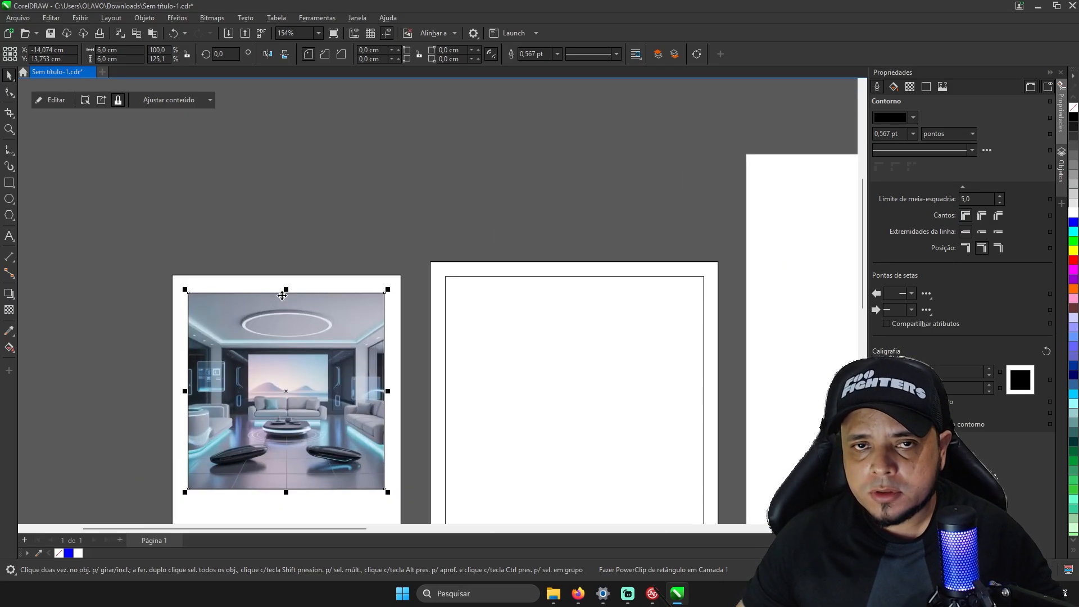
{"action": "scroll", "coordinate": [282, 294], "scroll_direction": "down", "scroll_amount": 1}
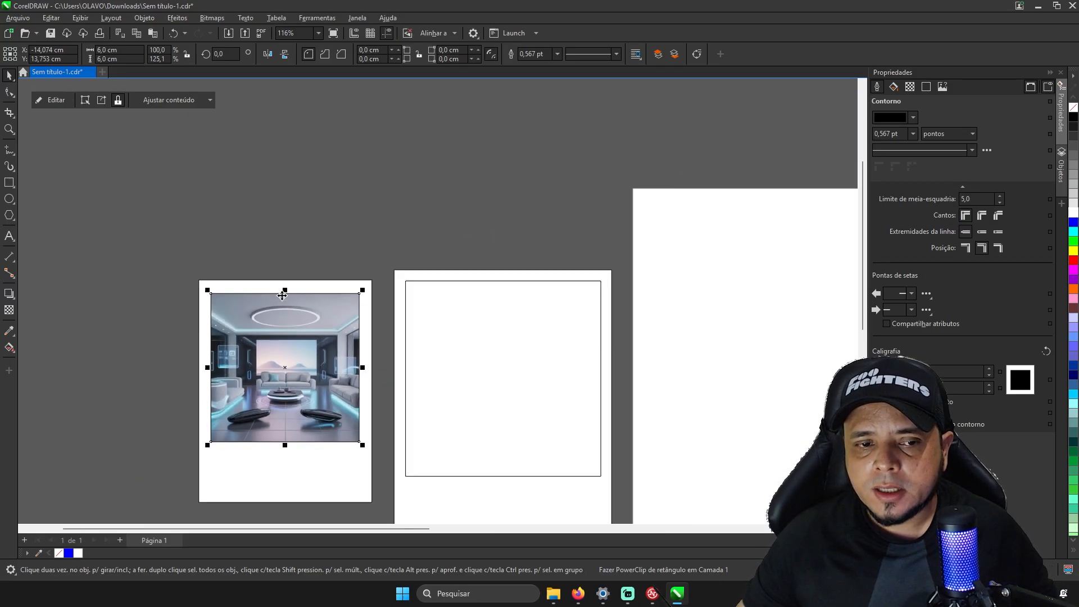
{"action": "left_click", "coordinate": [1065, 172]}
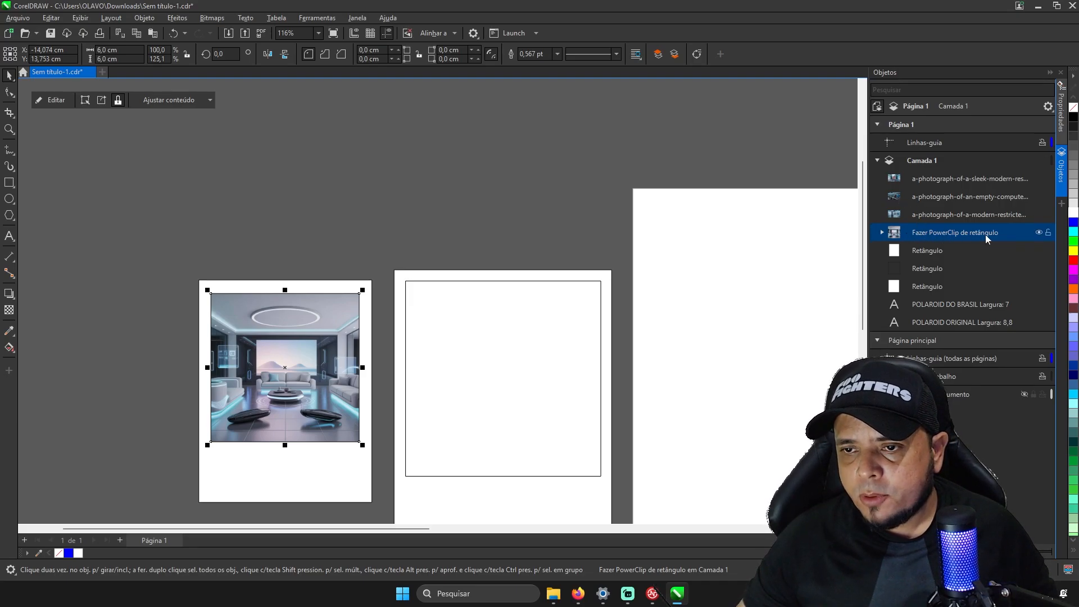
{"action": "left_click", "coordinate": [882, 232]}
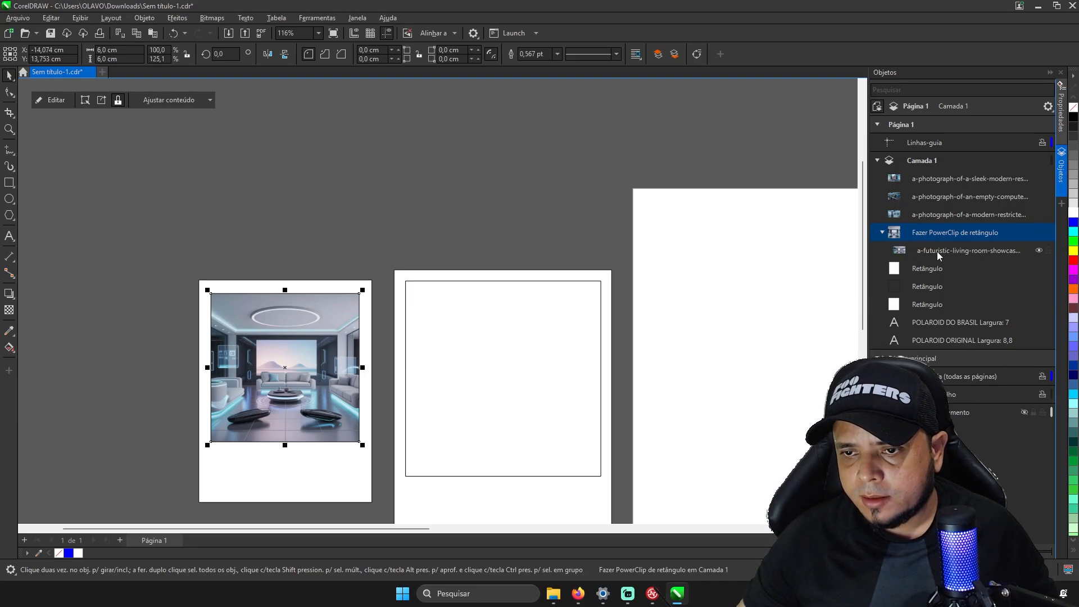
{"action": "left_click", "coordinate": [939, 250]}
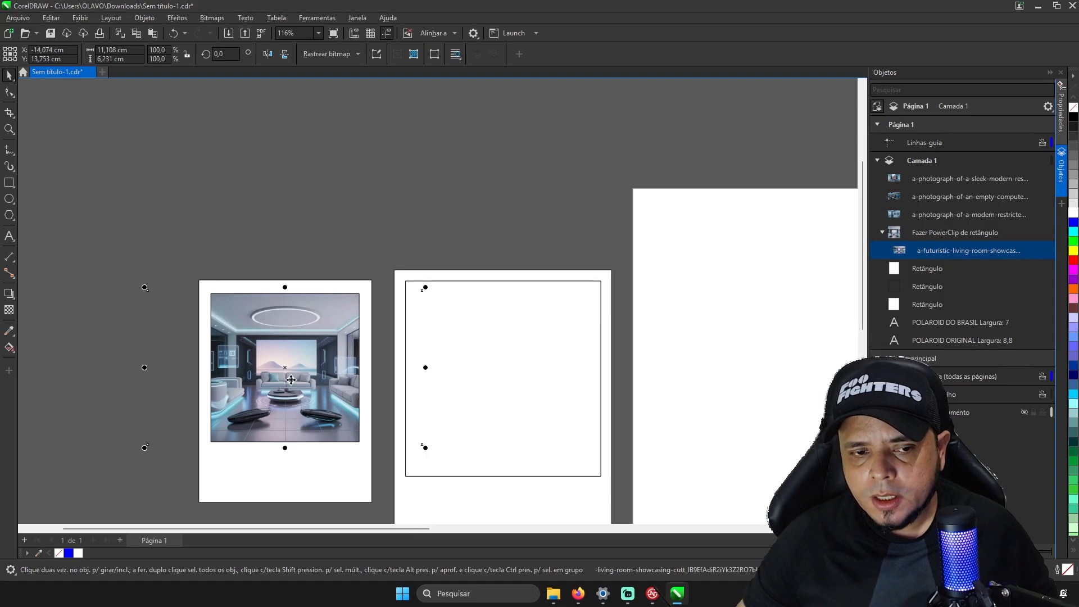
{"action": "scroll", "coordinate": [287, 378], "scroll_direction": "up", "scroll_amount": 2}
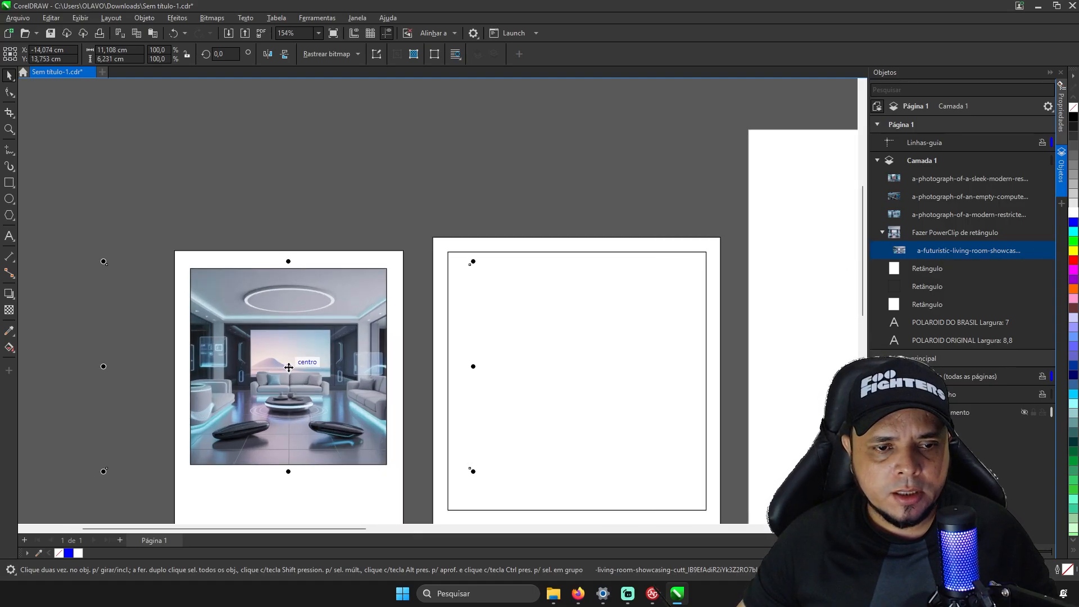
{"action": "left_click_drag", "start_coordinate": [285, 368], "coordinate": [288, 367]}
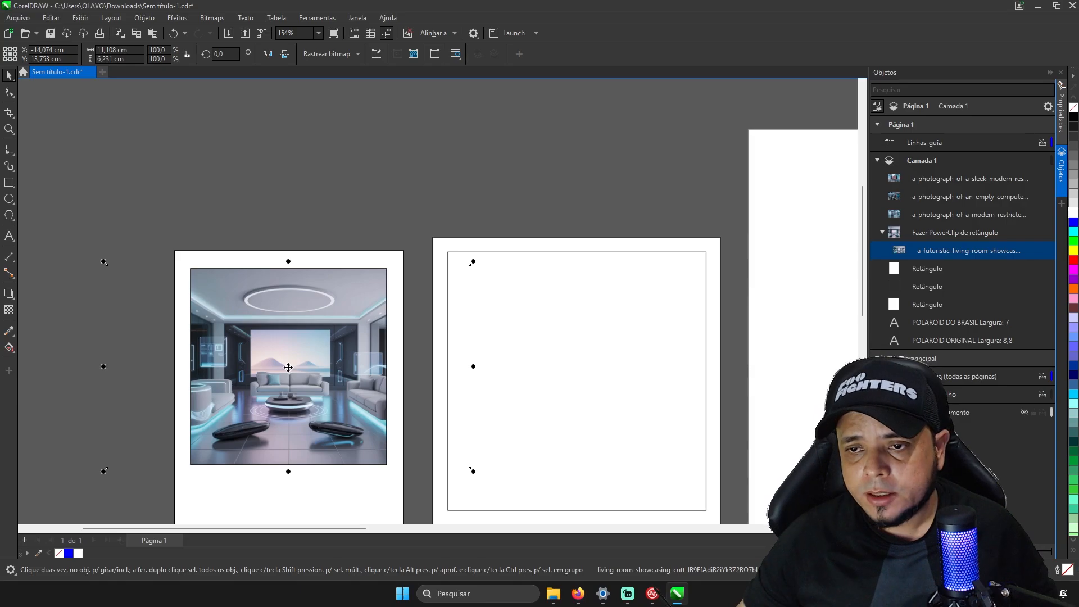
{"action": "scroll", "coordinate": [288, 367], "scroll_direction": "down", "scroll_amount": 1}
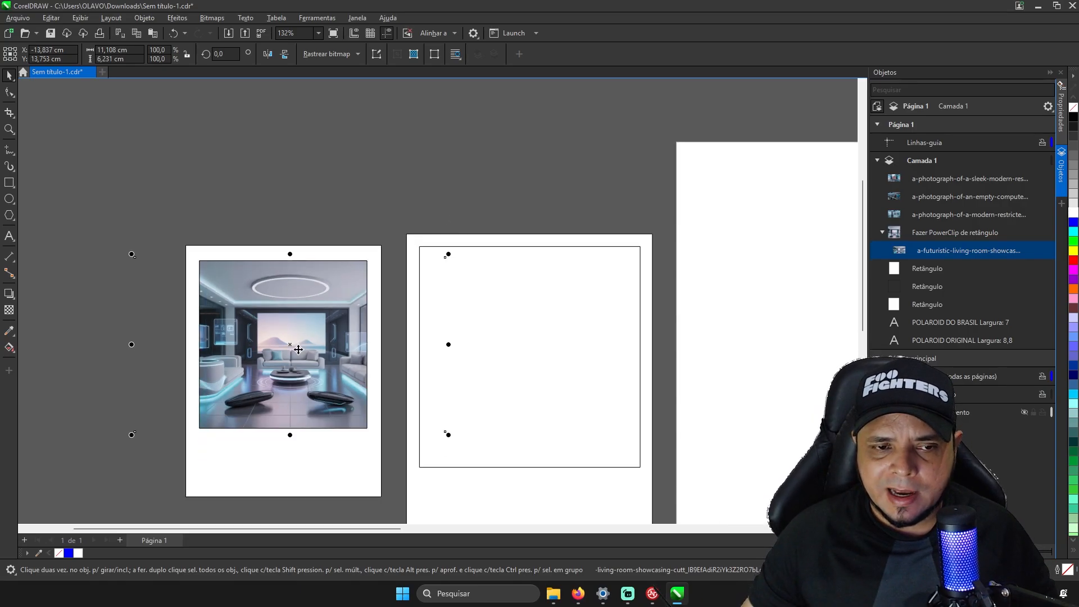
{"action": "mouse_move", "coordinate": [304, 350]}
{"action": "left_mouse_down"}
{"action": "mouse_move", "coordinate": [285, 350]}
{"action": "mouse_move", "coordinate": [315, 355]}
{"action": "mouse_move", "coordinate": [298, 354]}
{"action": "left_mouse_up"}
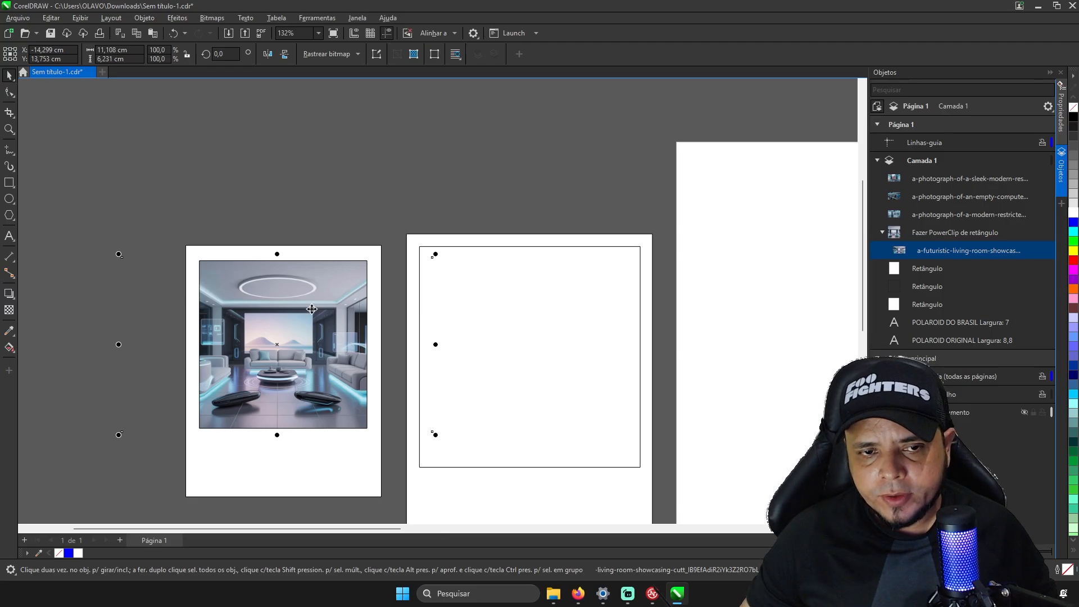
{"action": "left_click", "coordinate": [364, 164]}
Delete the "ACESSO RESTRITO" corridor photo and the computer-repair workshop photo.
{"action": "scroll", "coordinate": [425, 219], "scroll_direction": "down", "scroll_amount": 3}
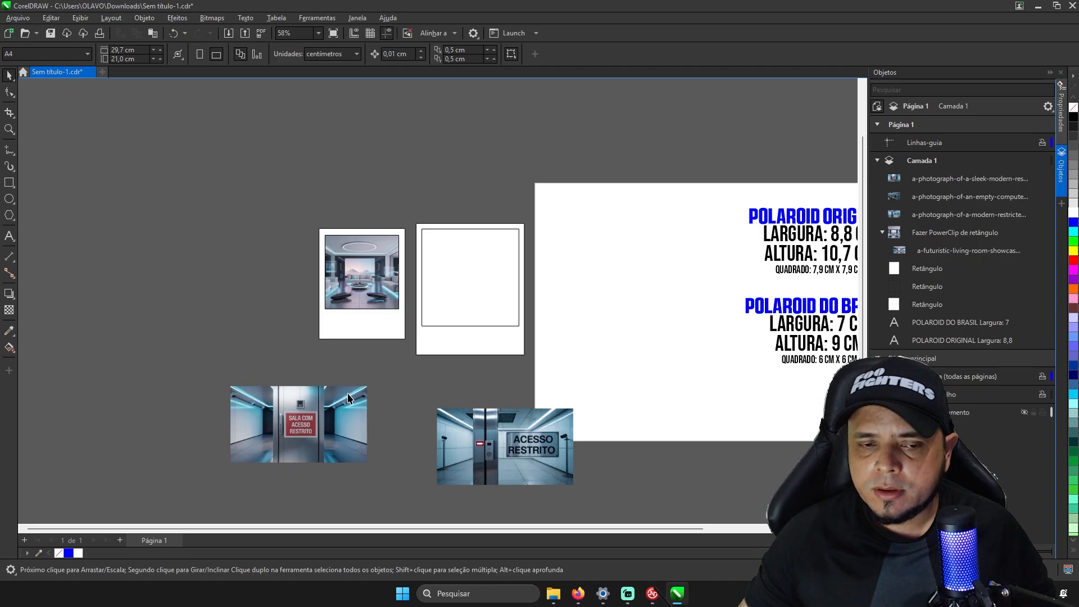
{"action": "scroll", "coordinate": [316, 387], "scroll_direction": "down", "scroll_amount": 2}
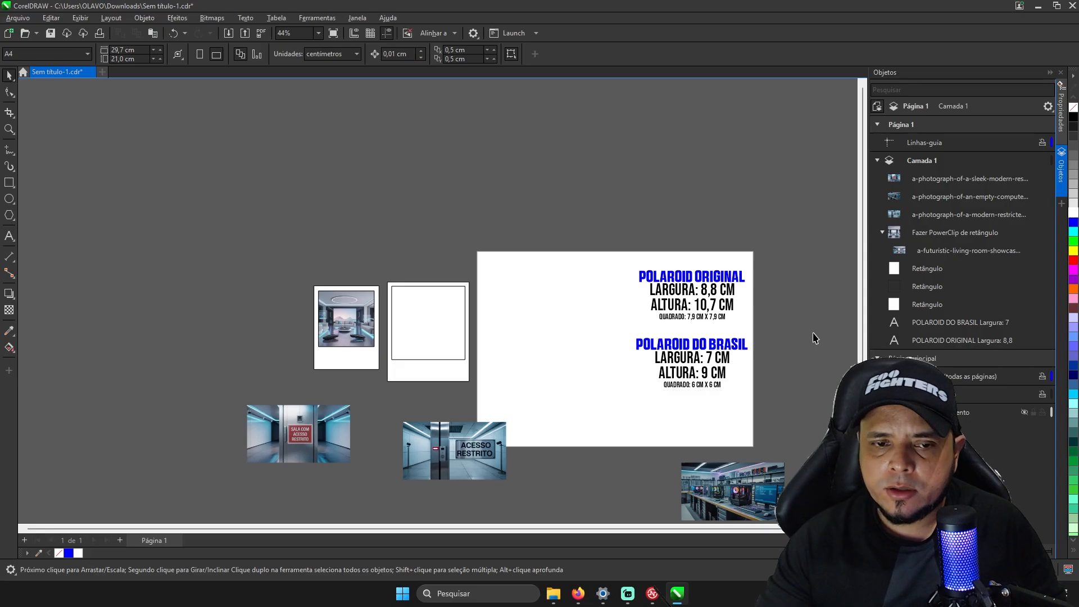
{"action": "left_click", "coordinate": [462, 448]}
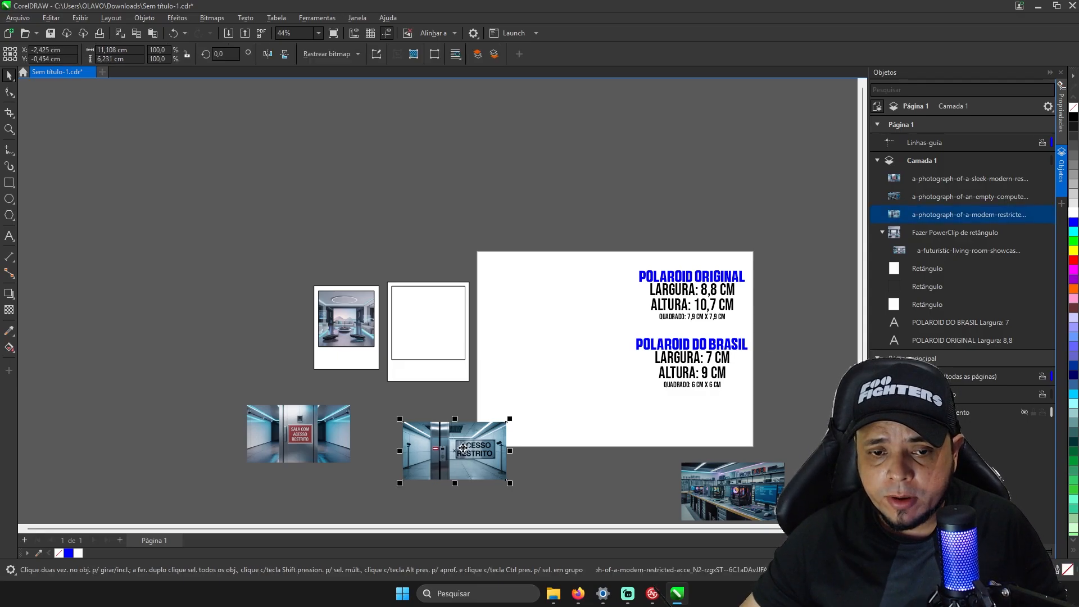
{"action": "key", "text": "Delete"}
{"action": "left_click", "coordinate": [706, 472]}
{"action": "key", "text": "Delete"}
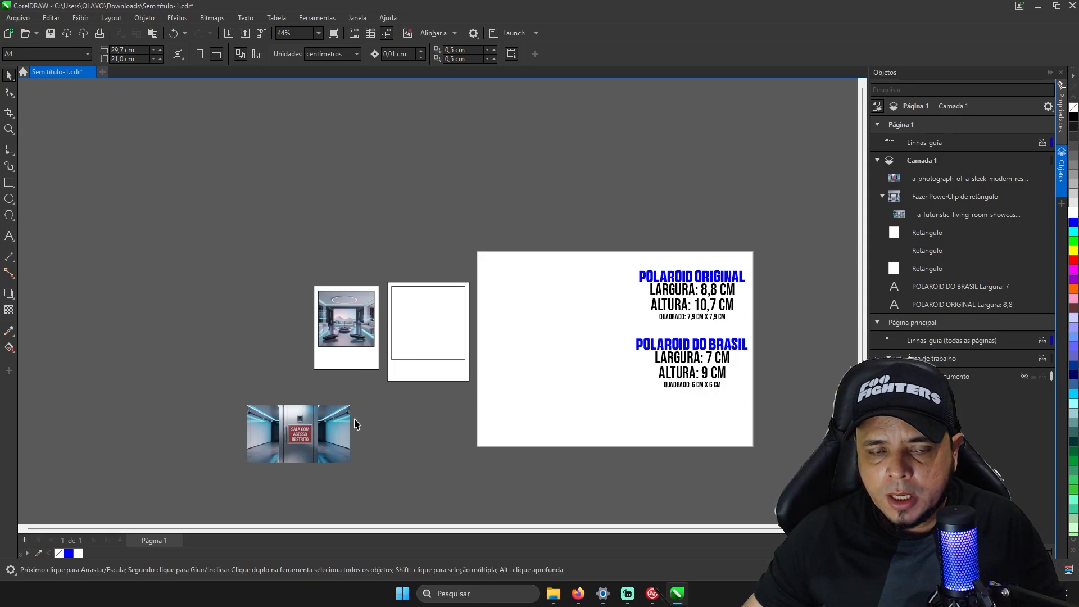
PowerClip the "SALA COM ACESSO RESTRITO" door photo into the inner square of the larger Polaroid.
{"action": "left_click", "coordinate": [289, 446]}
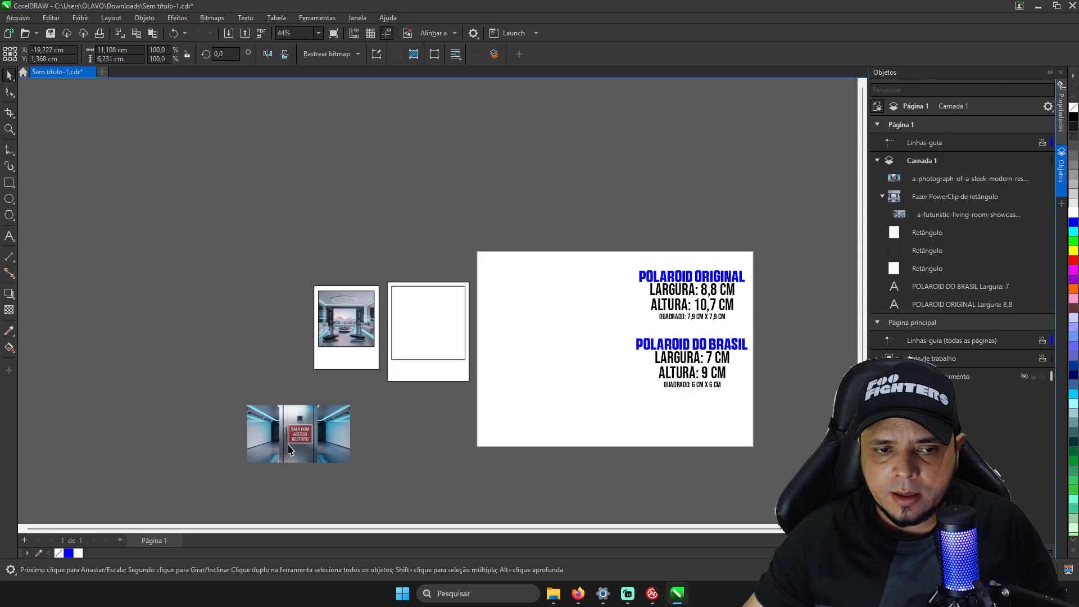
{"action": "right_click", "coordinate": [291, 445]}
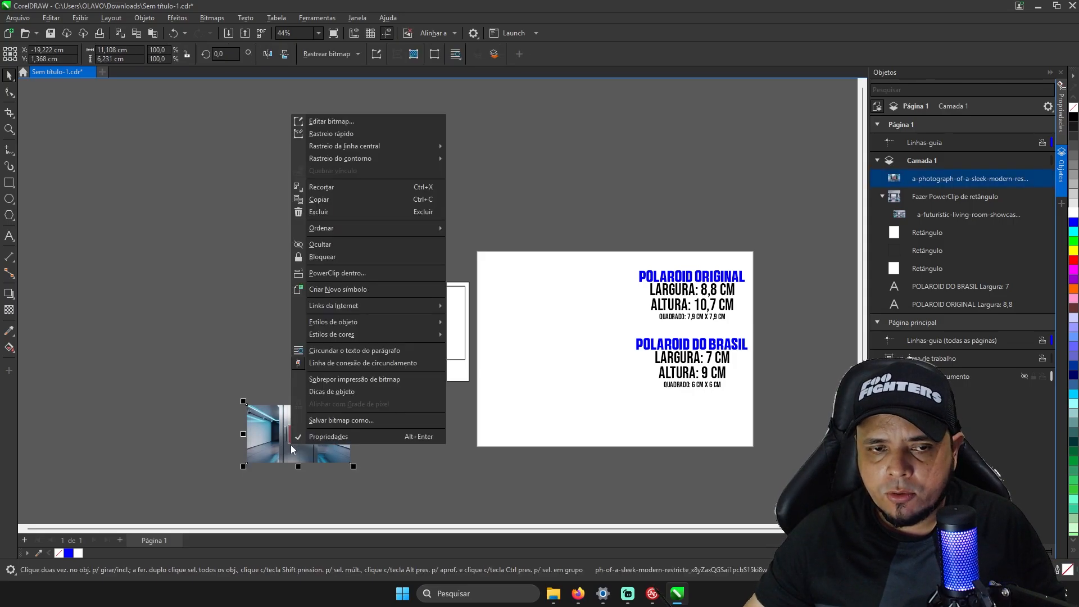
{"action": "left_click", "coordinate": [323, 274]}
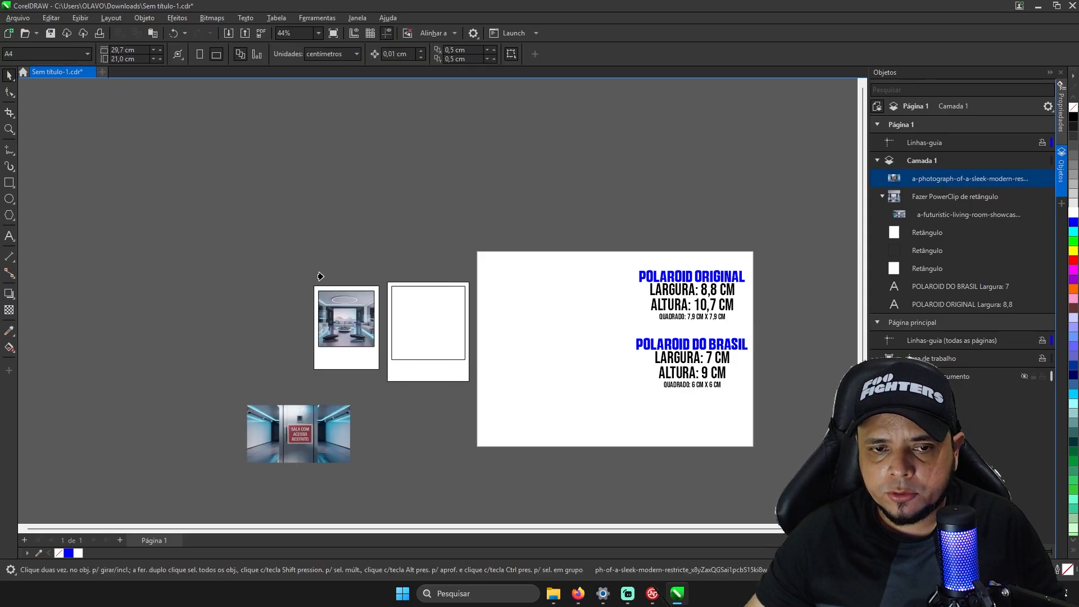
{"action": "left_click", "coordinate": [412, 314]}
Enlarge the door photo inside its PowerClip frame to about 14,59 × 8,184 cm, centre the sign in the square and leave nothing selected.
{"action": "scroll", "coordinate": [426, 299], "scroll_direction": "up", "scroll_amount": 1}
{"action": "scroll", "coordinate": [425, 299], "scroll_direction": "up", "scroll_amount": 1}
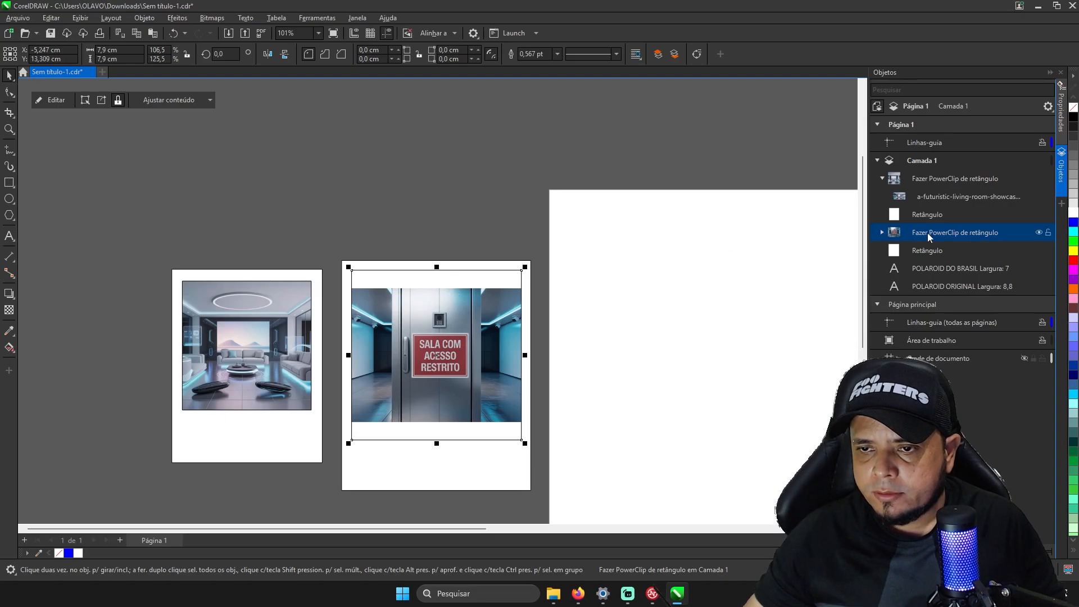
{"action": "left_click", "coordinate": [882, 232]}
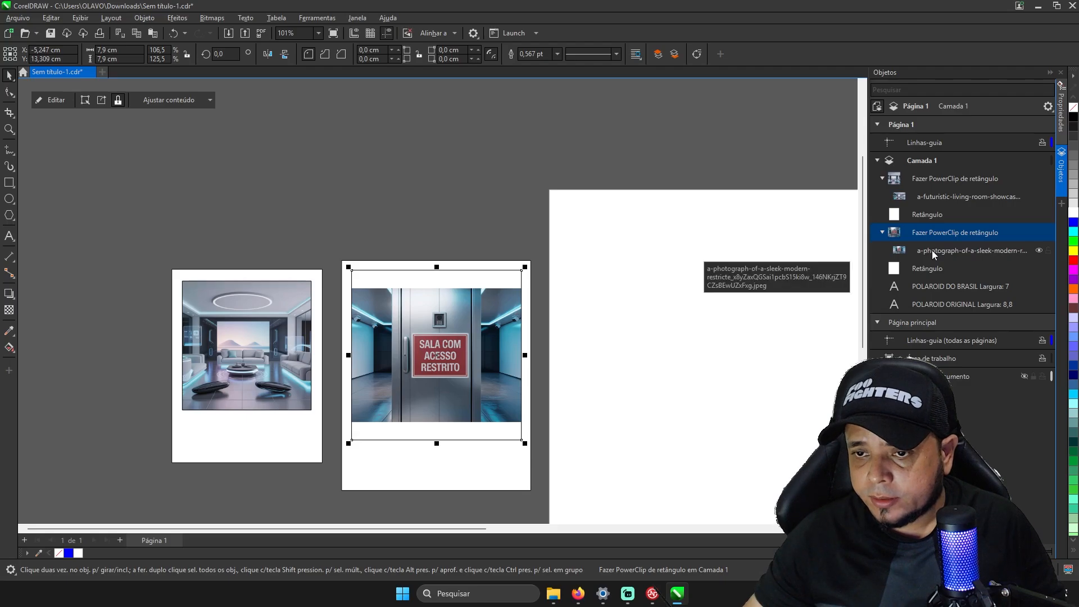
{"action": "left_click", "coordinate": [932, 250]}
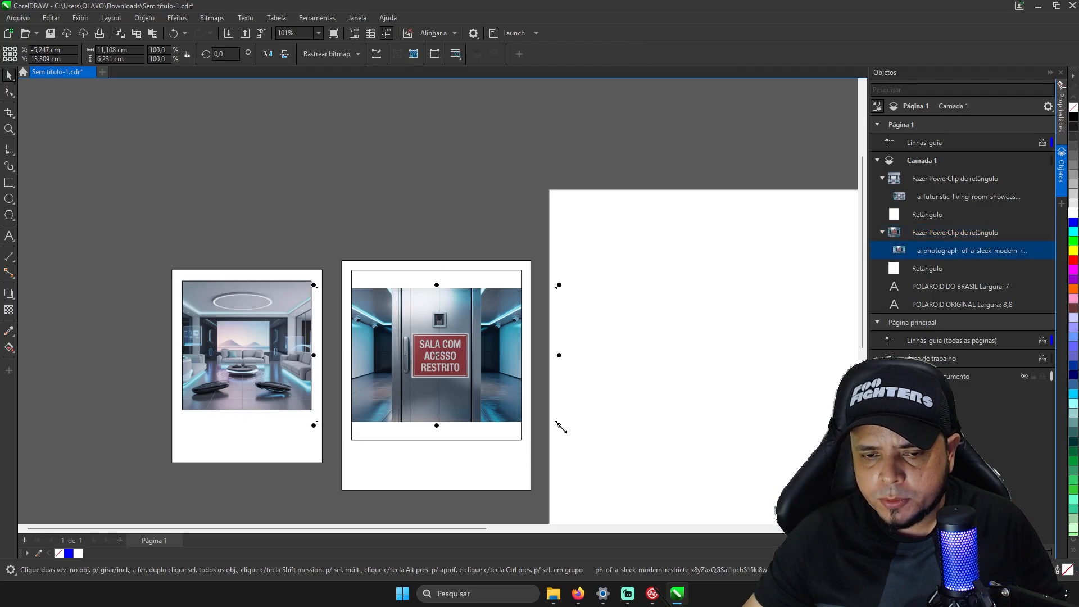
{"action": "left_click_drag", "start_coordinate": [561, 427], "coordinate": [669, 448]}
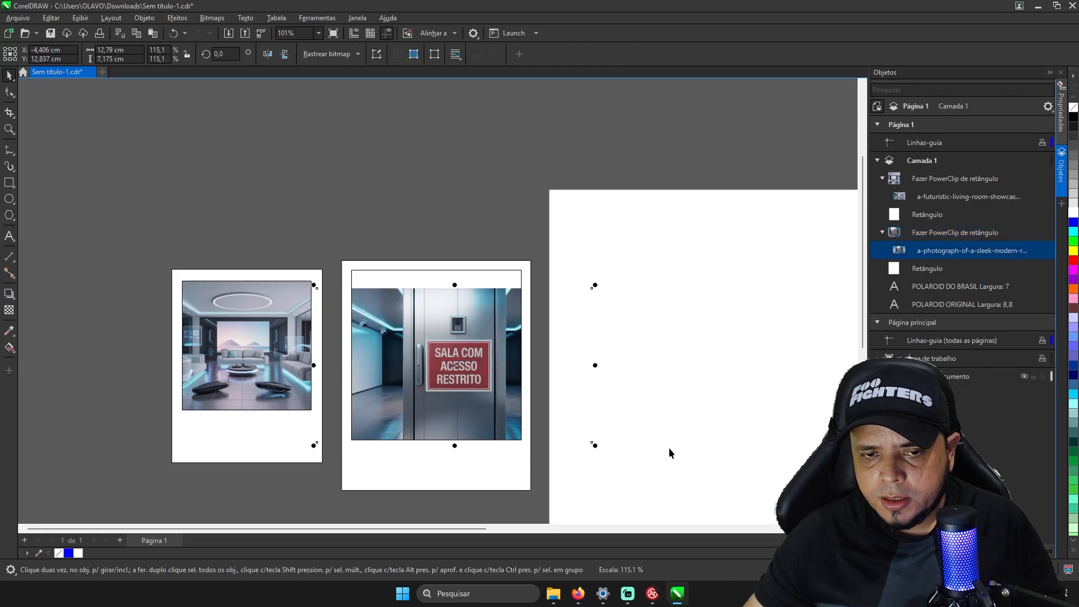
{"action": "left_click_drag", "start_coordinate": [595, 285], "coordinate": [653, 265]}
{"action": "left_click_drag", "start_coordinate": [500, 323], "coordinate": [486, 326]}
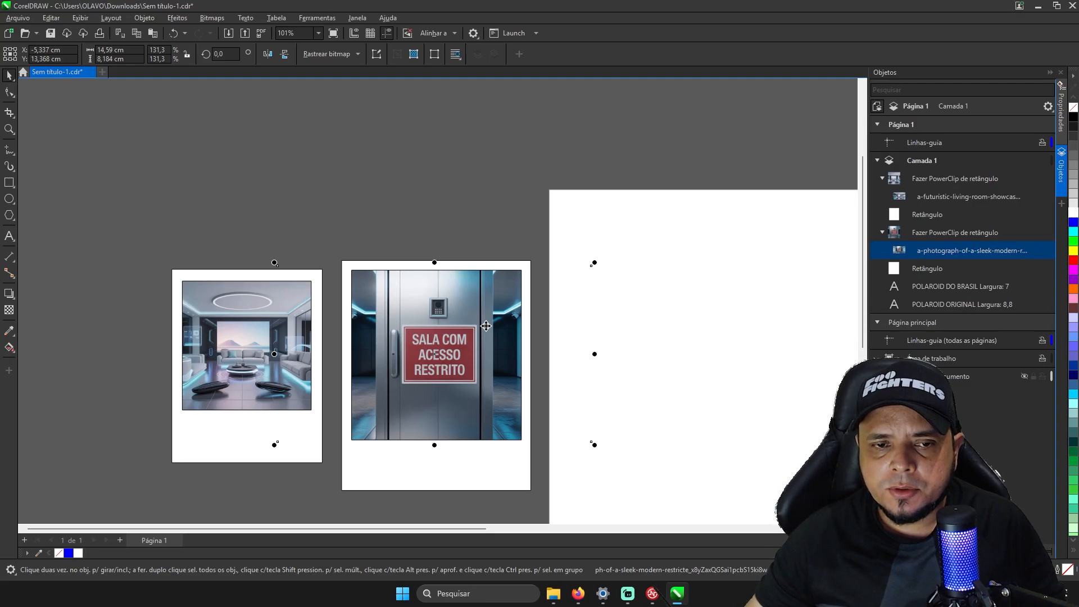
{"action": "scroll", "coordinate": [486, 326], "scroll_direction": "down", "scroll_amount": 3}
{"action": "left_click", "coordinate": [465, 464]}
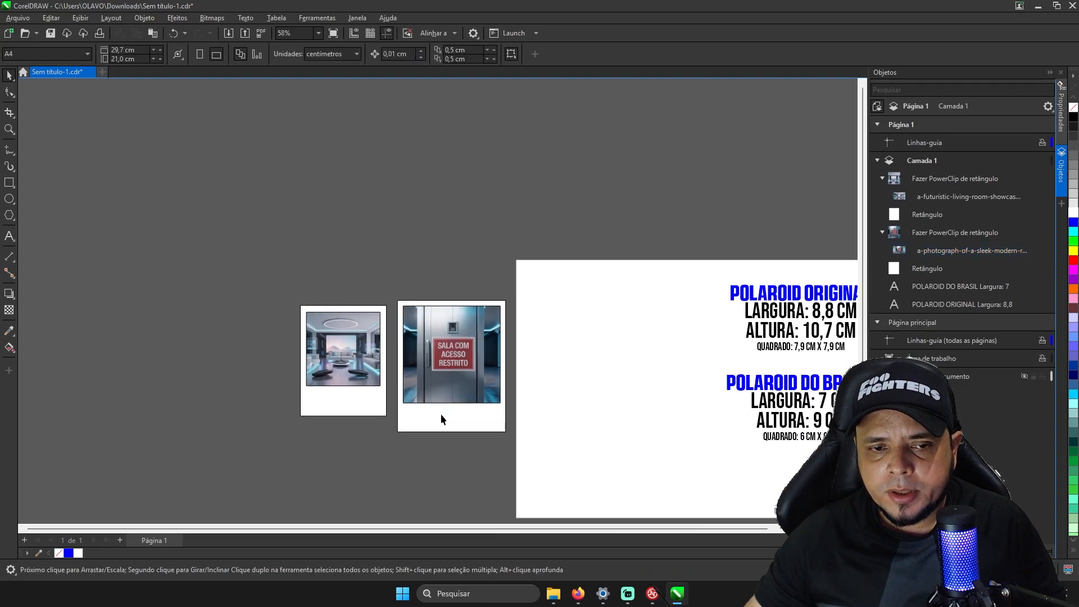
Remove the outline from the smaller Polaroid's PowerClip square holding the living-room photo.
{"action": "scroll", "coordinate": [442, 419], "scroll_direction": "up", "scroll_amount": 2}
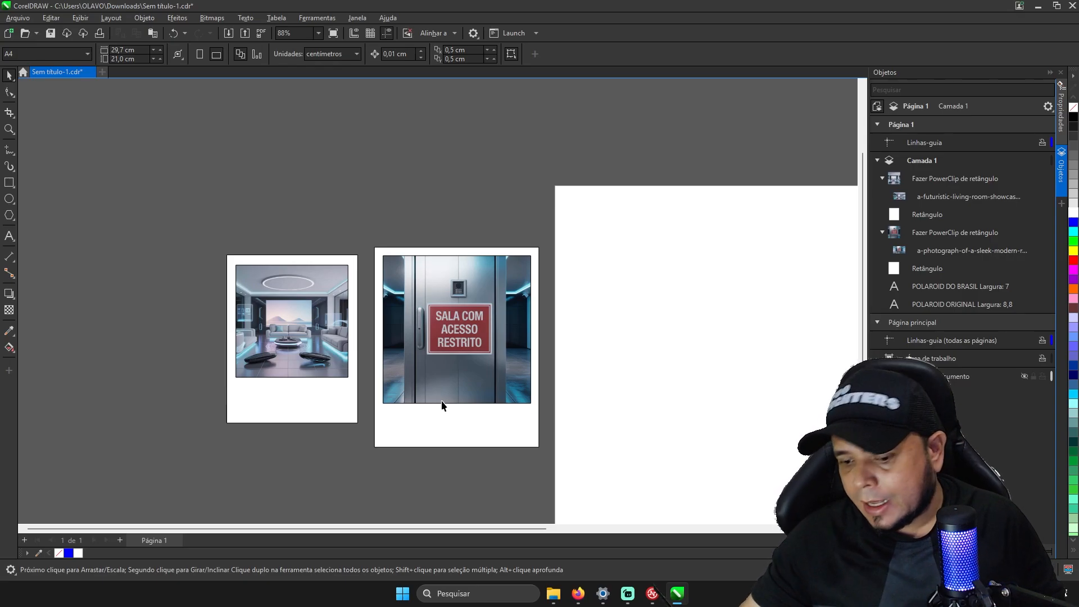
{"action": "scroll", "coordinate": [231, 337], "scroll_direction": "up", "scroll_amount": 4}
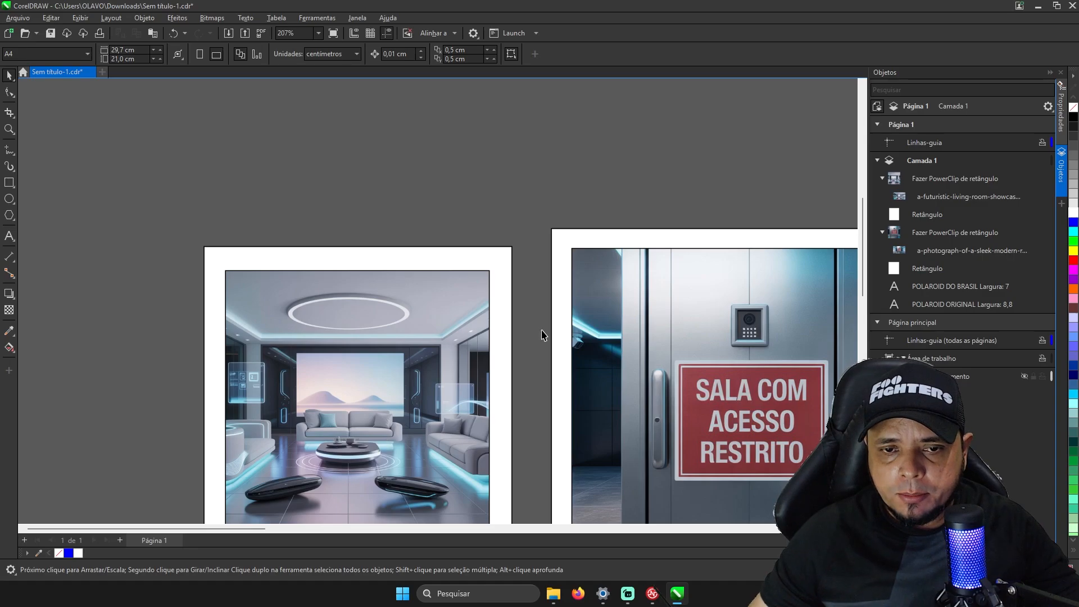
{"action": "scroll", "coordinate": [529, 334], "scroll_direction": "up", "scroll_amount": 1}
{"action": "scroll", "coordinate": [529, 333], "scroll_direction": "up", "scroll_amount": 2}
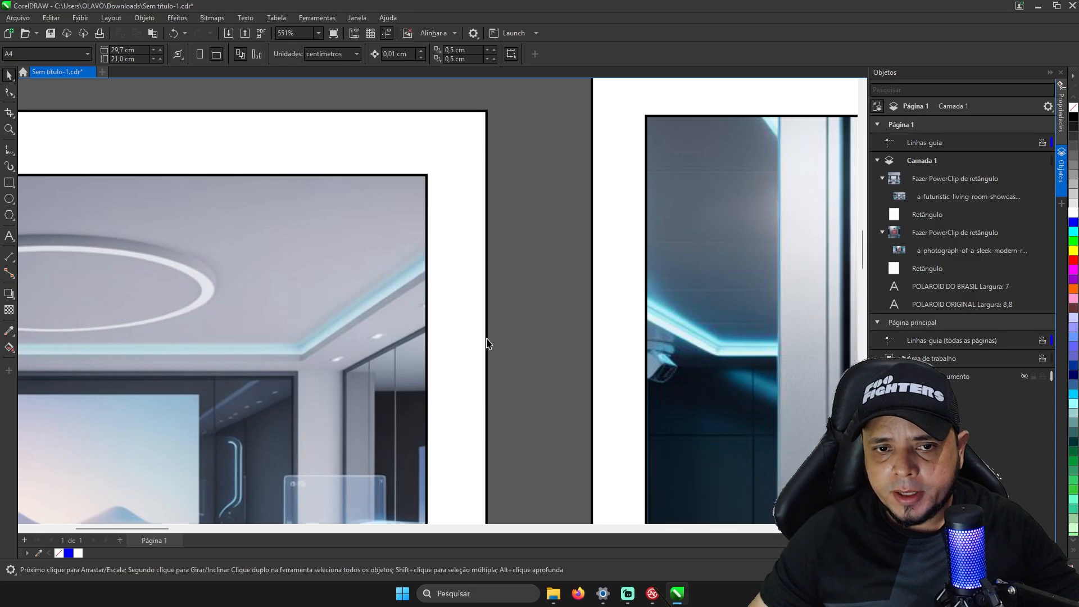
{"action": "scroll", "coordinate": [481, 308], "scroll_direction": "down", "scroll_amount": 2}
{"action": "scroll", "coordinate": [392, 273], "scroll_direction": "up", "scroll_amount": 1}
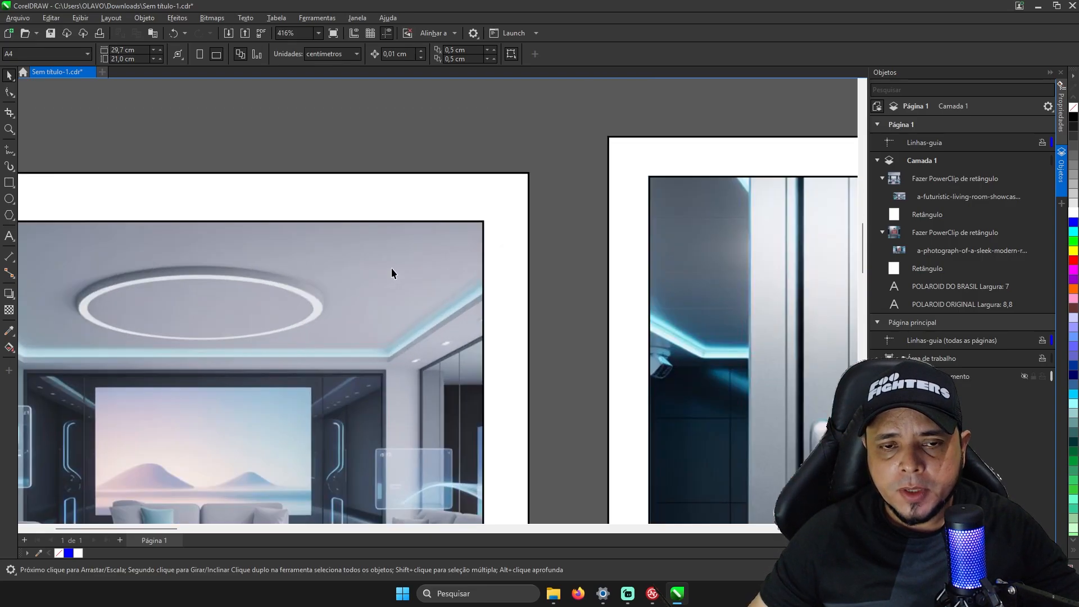
{"action": "left_click", "coordinate": [436, 242]}
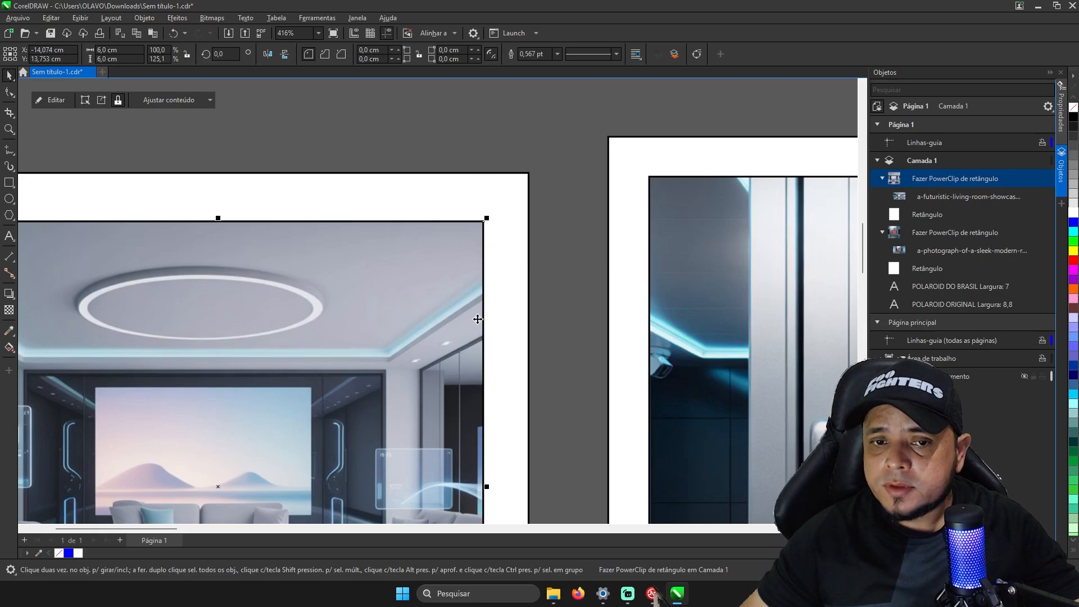
{"action": "scroll", "coordinate": [460, 329], "scroll_direction": "down", "scroll_amount": 1}
{"action": "scroll", "coordinate": [459, 328], "scroll_direction": "up", "scroll_amount": 1}
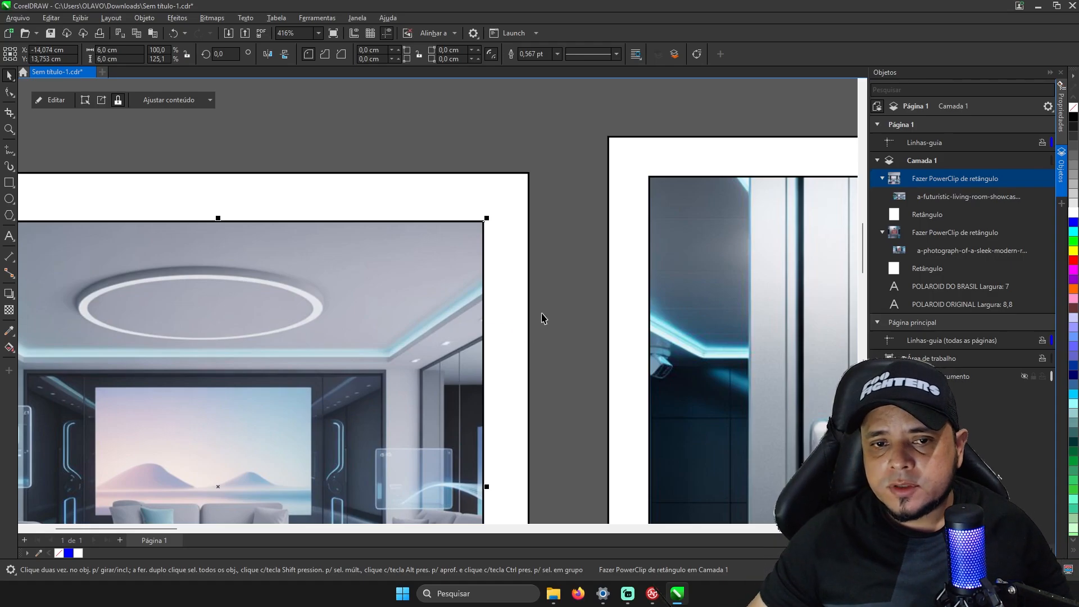
{"action": "left_click", "coordinate": [558, 299]}
{"action": "left_click", "coordinate": [416, 288]}
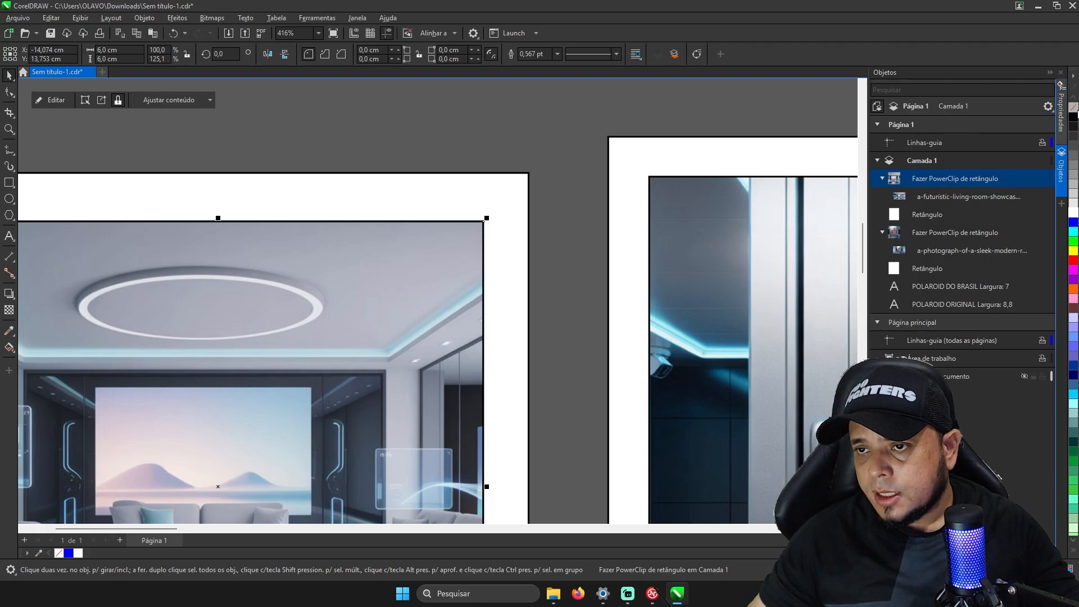
{"action": "right_click", "coordinate": [1073, 108]}
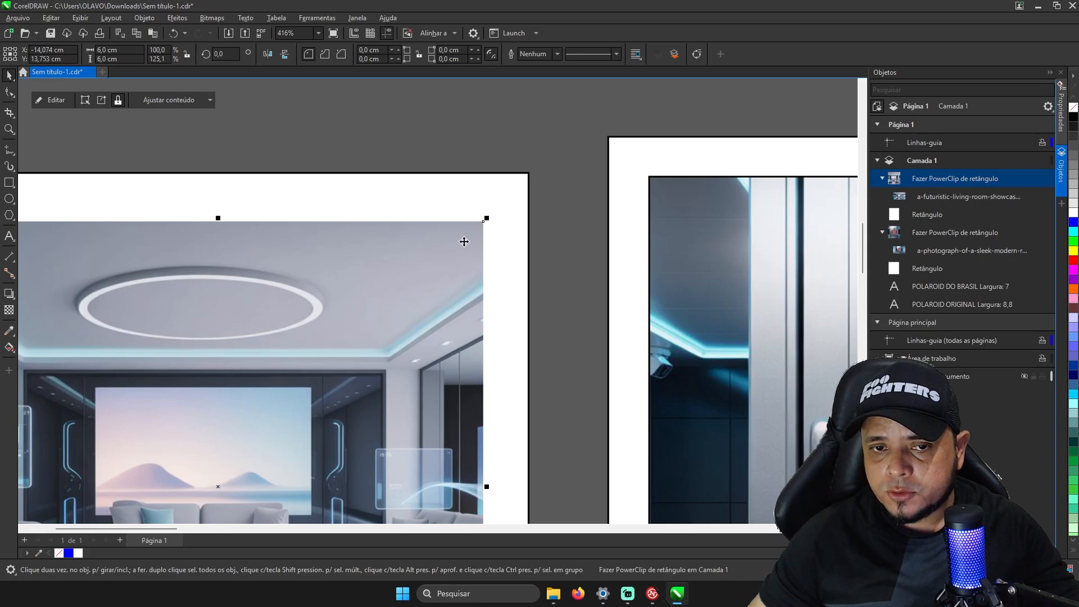
Compare the photo-square edges and the outer card borders of both Polaroids.
{"action": "scroll", "coordinate": [590, 234], "scroll_direction": "down", "scroll_amount": 1}
{"action": "scroll", "coordinate": [612, 242], "scroll_direction": "down", "scroll_amount": 1}
{"action": "scroll", "coordinate": [580, 249], "scroll_direction": "up", "scroll_amount": 1}
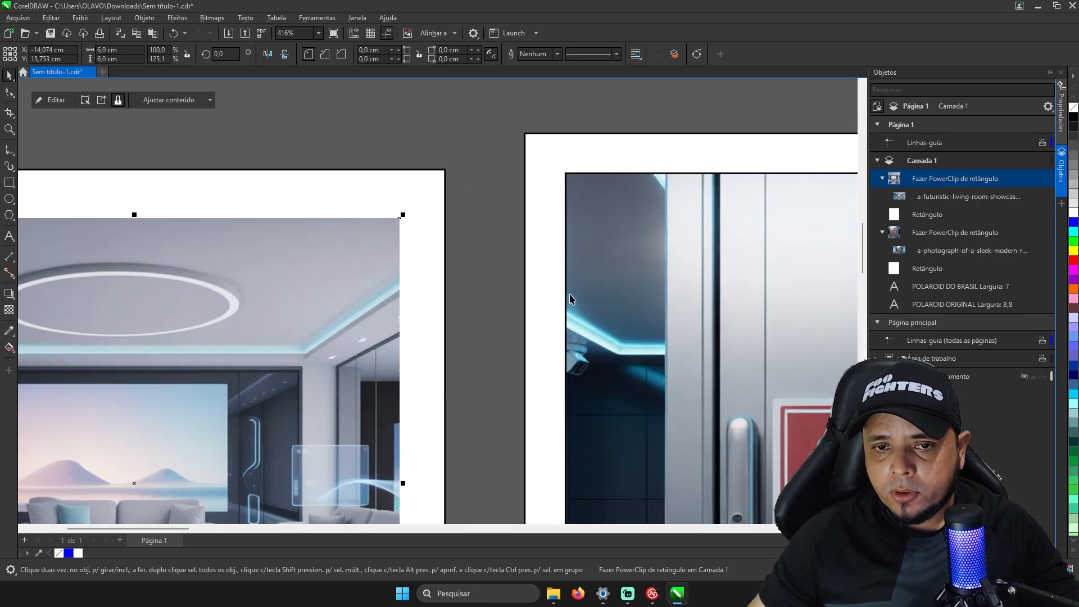
{"action": "scroll", "coordinate": [397, 263], "scroll_direction": "down", "scroll_amount": 2}
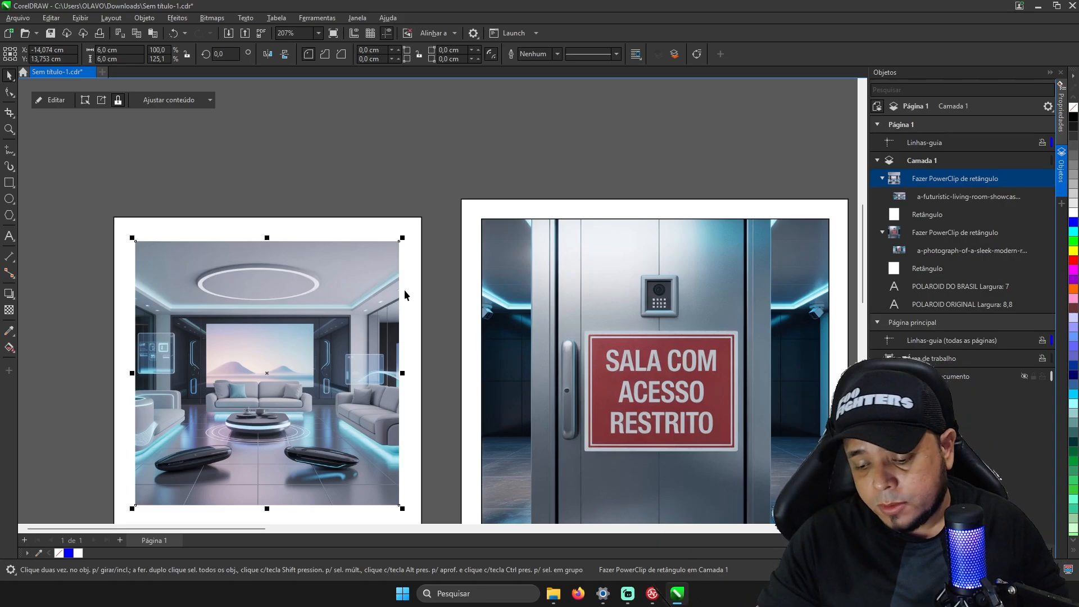
{"action": "scroll", "coordinate": [429, 235], "scroll_direction": "down", "scroll_amount": 1}
{"action": "left_click", "coordinate": [525, 162]}
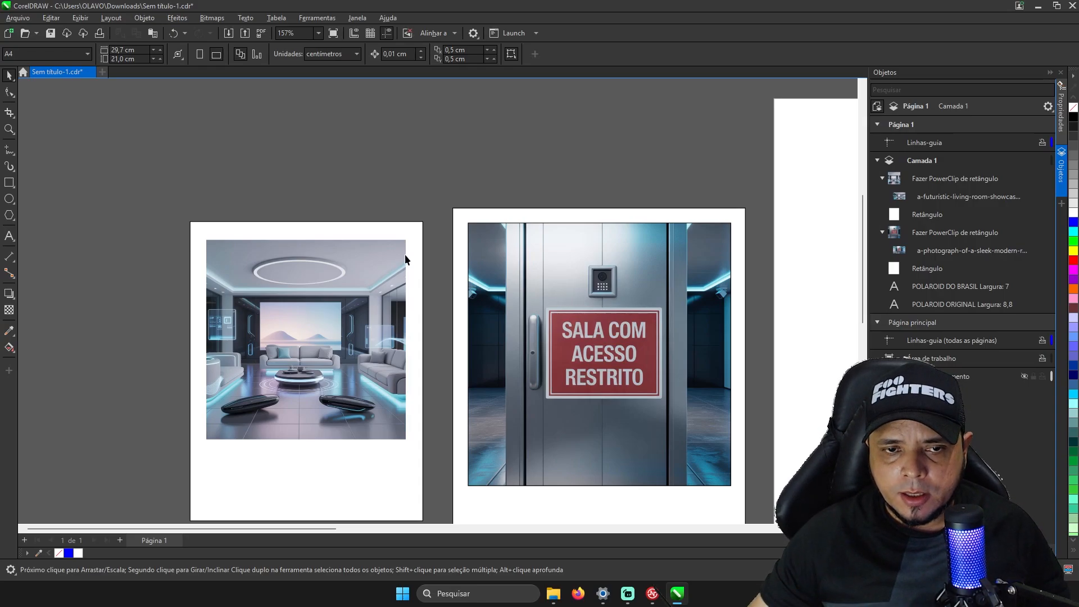
{"action": "left_click", "coordinate": [424, 254]}
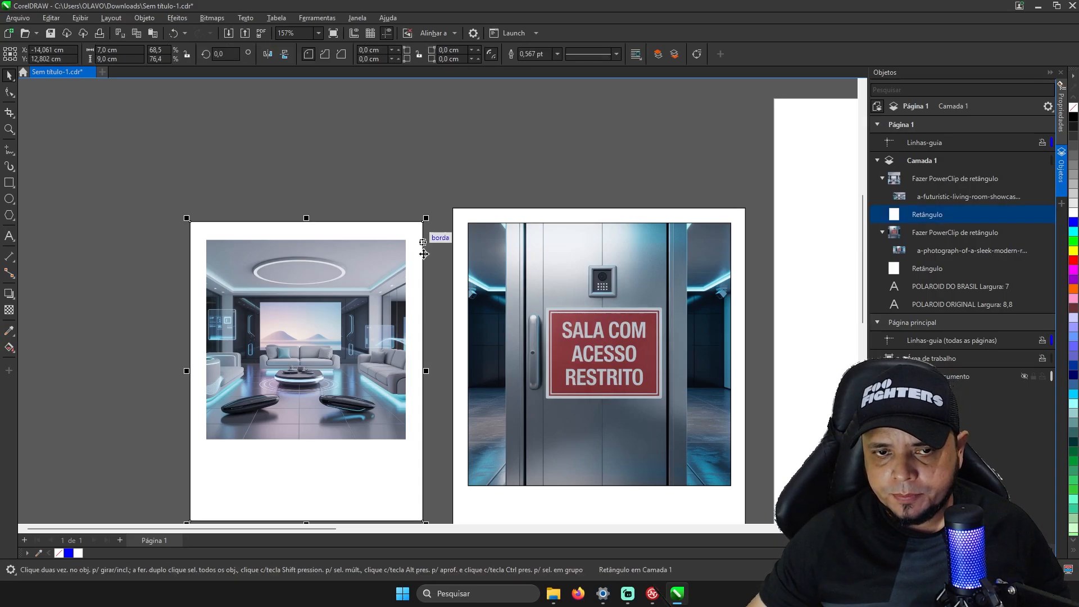
{"action": "left_click", "coordinate": [484, 209]}
{"action": "scroll", "coordinate": [534, 228], "scroll_direction": "up", "scroll_amount": 3}
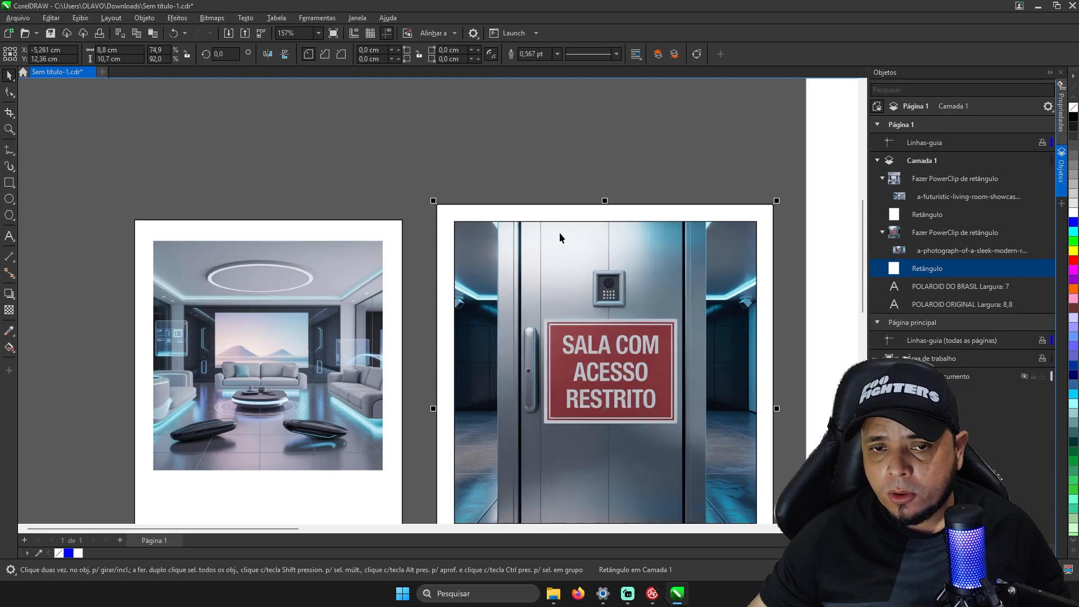
{"action": "scroll", "coordinate": [578, 228], "scroll_direction": "down", "scroll_amount": 2}
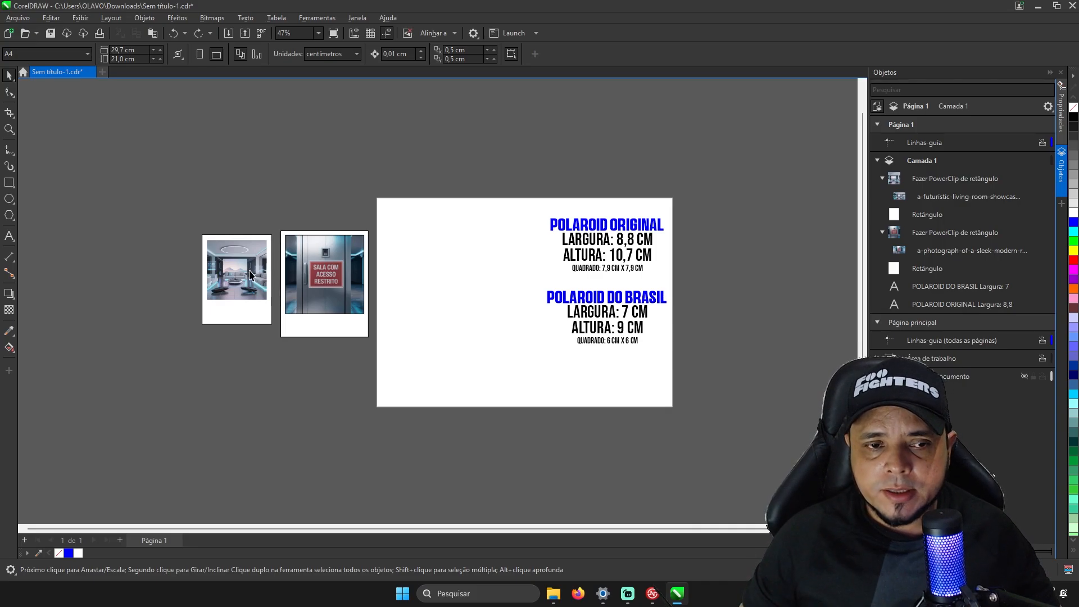
Cut the whole smaller Polaroid, card and living-room photo together, to the clipboard.
{"action": "scroll", "coordinate": [249, 274], "scroll_direction": "up", "scroll_amount": 5}
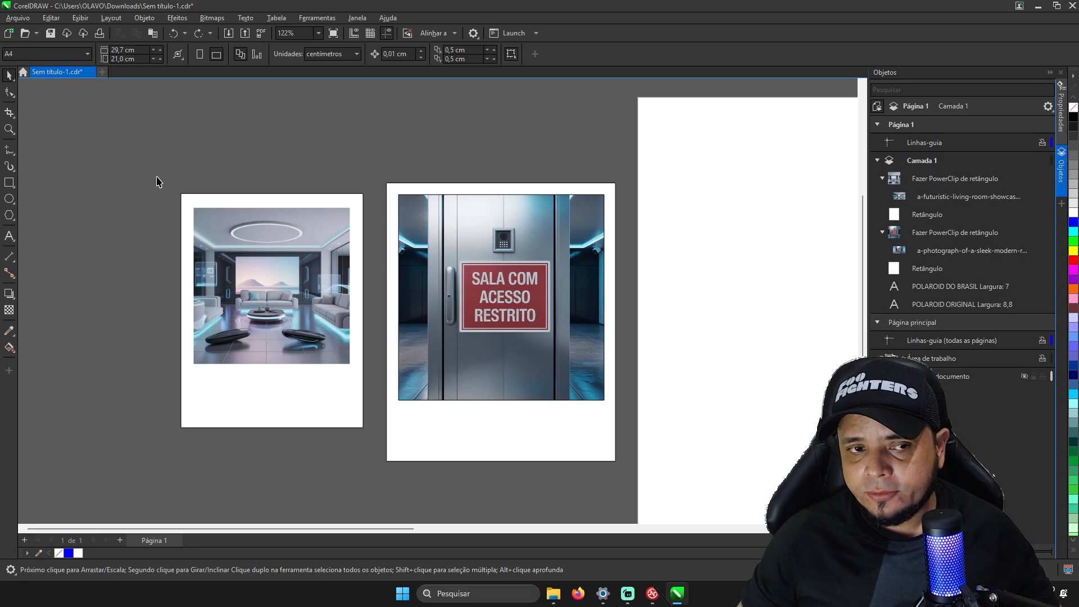
{"action": "left_click_drag", "start_coordinate": [157, 179], "coordinate": [370, 446]}
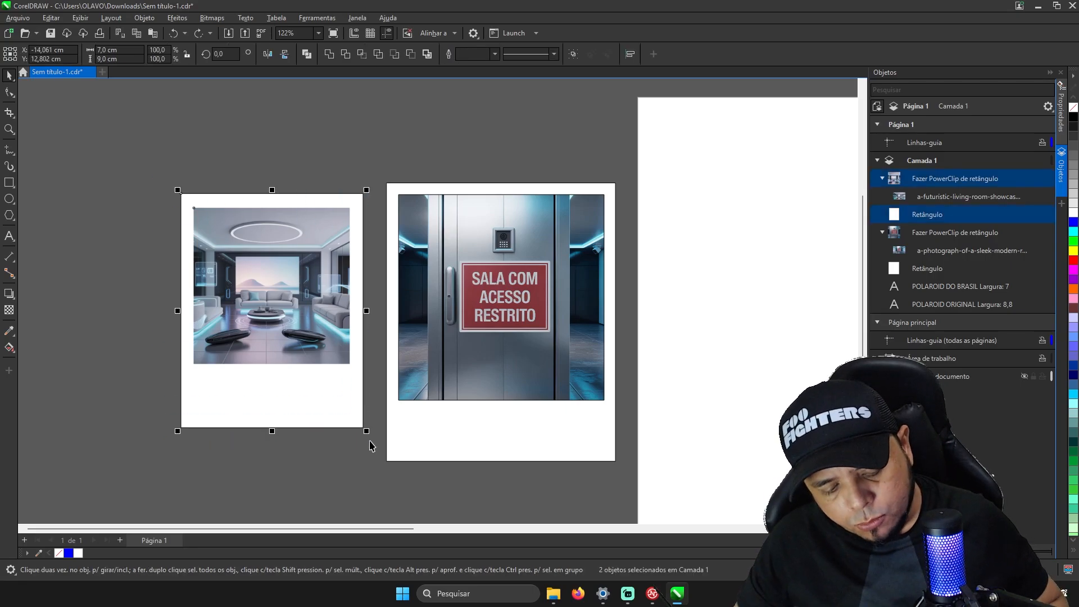
{"action": "key", "text": "ctrl+x"}
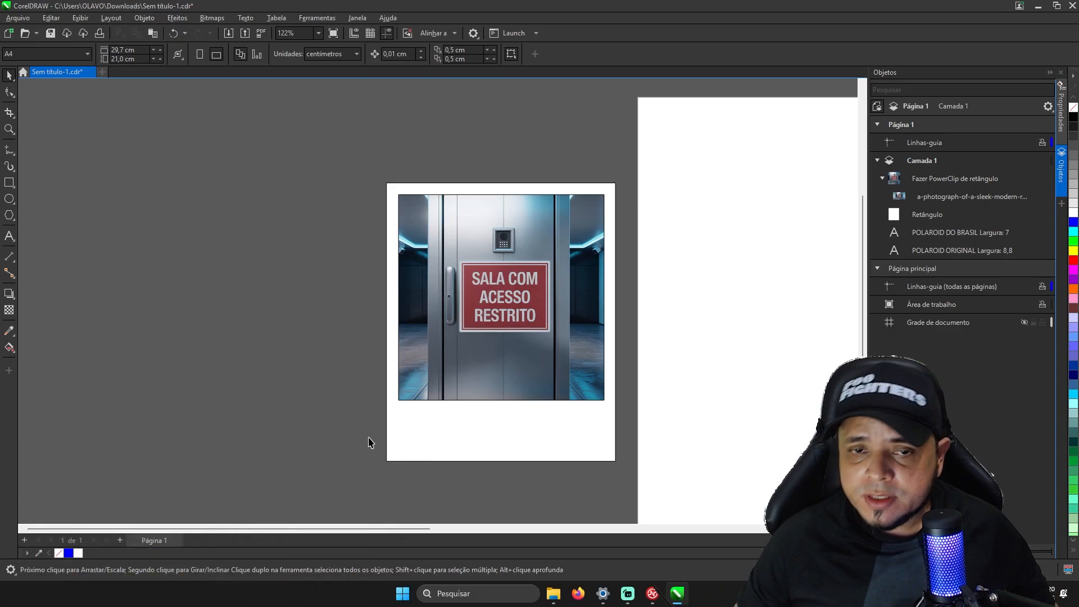
Create a new portrait A4 document in CMYK colour mode at 300 dpi.
{"action": "left_click", "coordinate": [102, 73]}
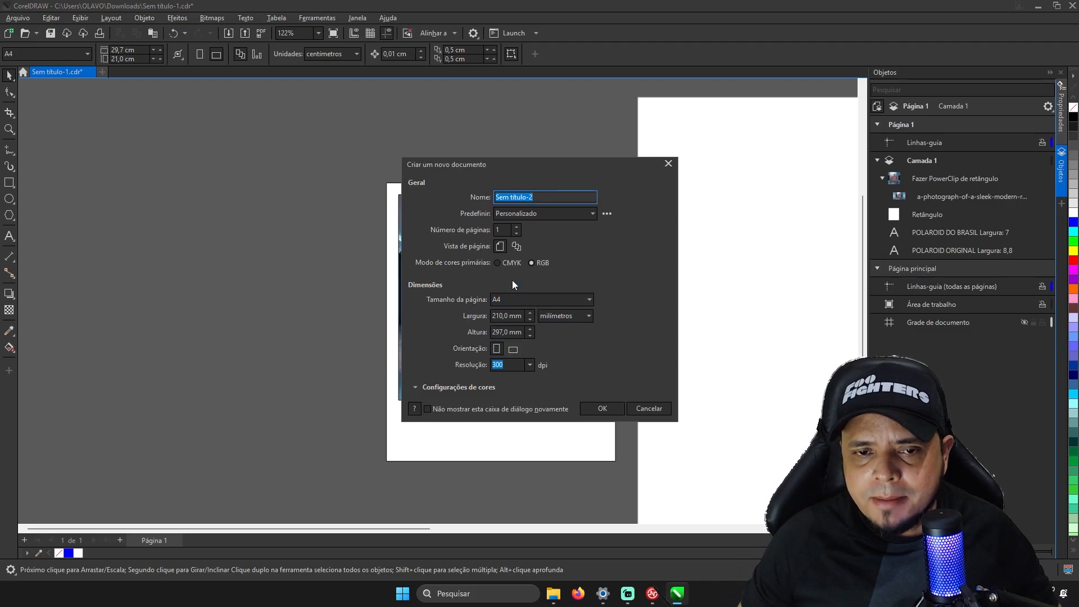
{"action": "left_click", "coordinate": [495, 264]}
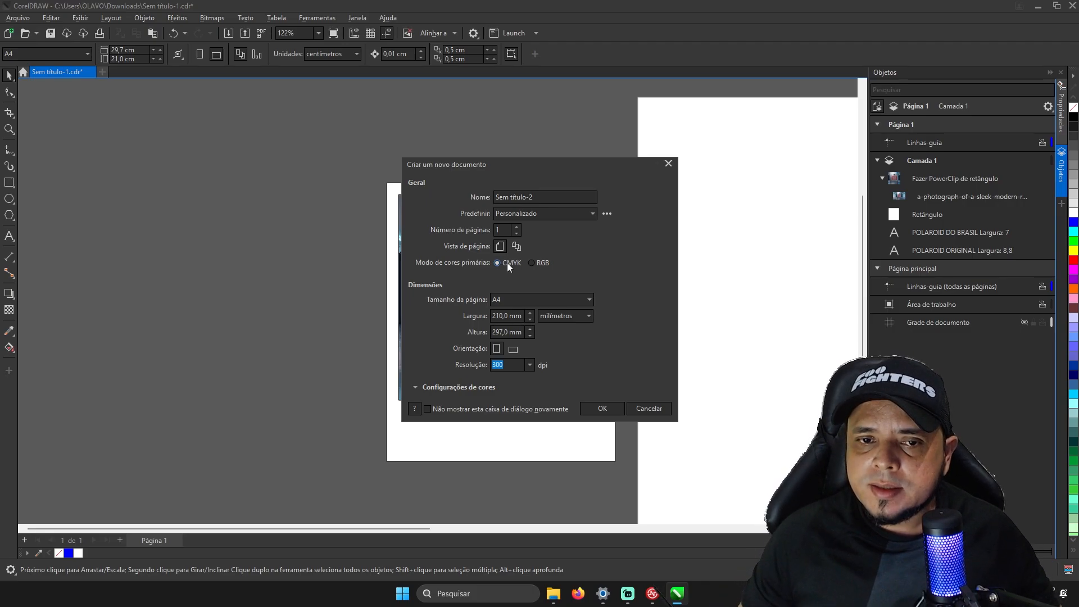
{"action": "left_click", "coordinate": [599, 409]}
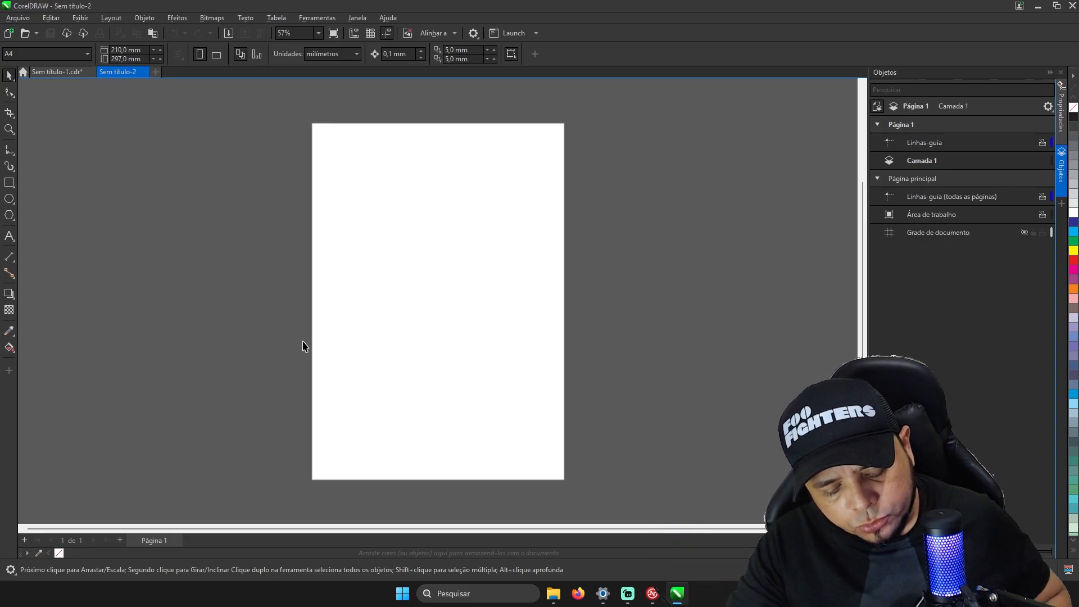
Paste the living-room Polaroid into the new document and place it near the top of the A4 page.
{"action": "key", "text": "ctrl+v"}
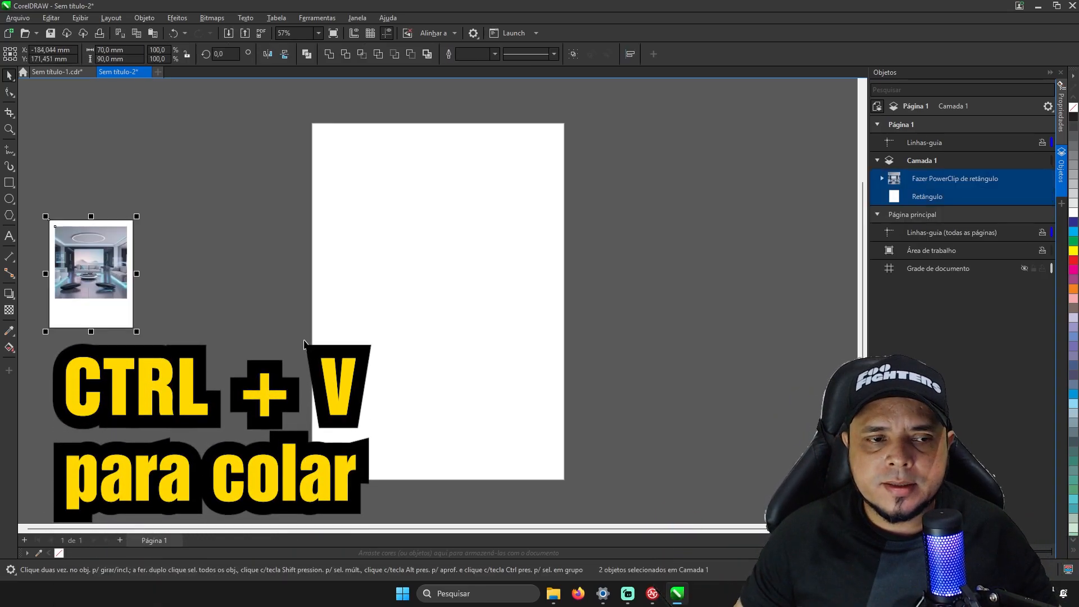
{"action": "left_click_drag", "start_coordinate": [86, 308], "coordinate": [414, 238]}
{"action": "scroll", "coordinate": [362, 171], "scroll_direction": "up", "scroll_amount": 4}
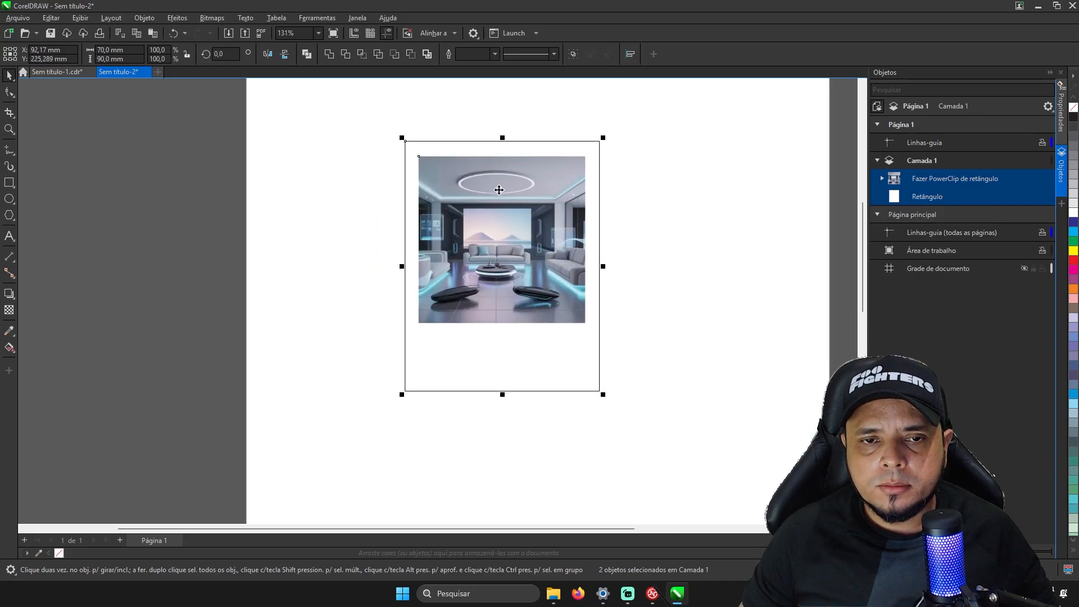
{"action": "scroll", "coordinate": [579, 290], "scroll_direction": "down", "scroll_amount": 5}
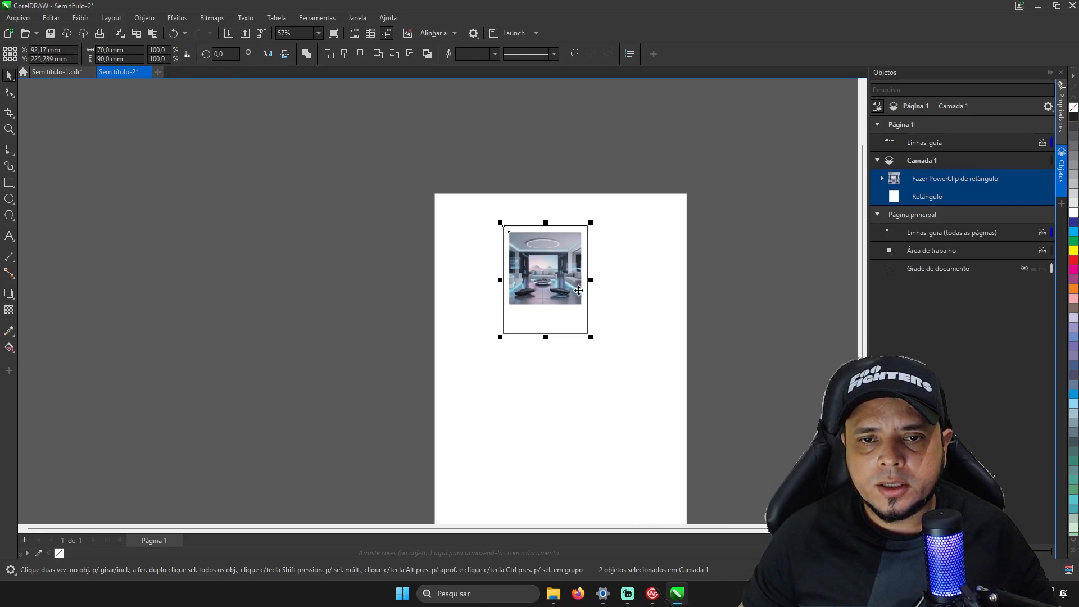
{"action": "left_click", "coordinate": [728, 293]}
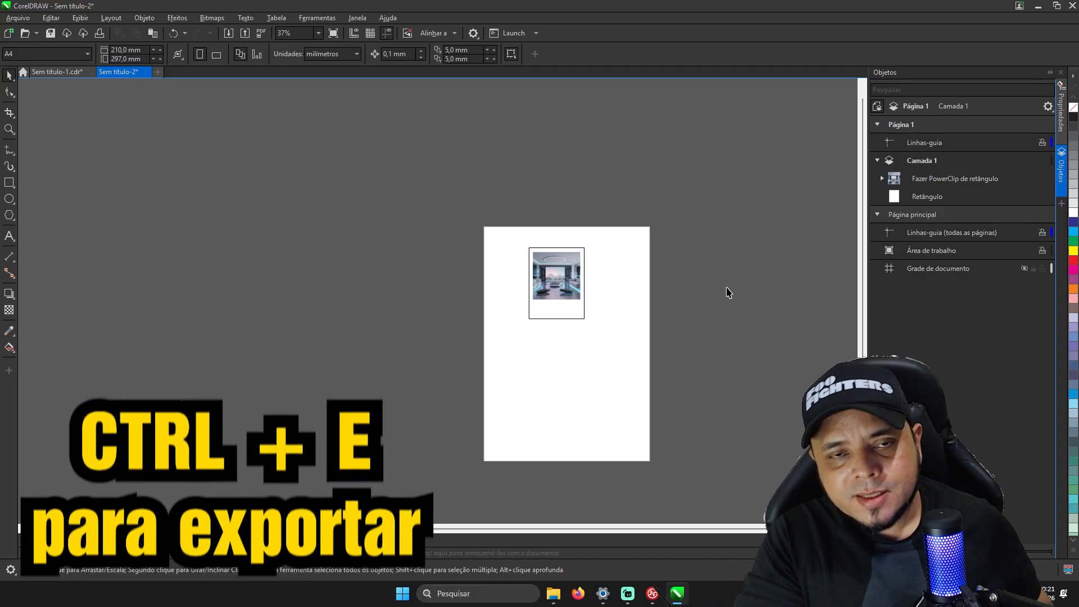
{"action": "key", "text": "ctrl+e"}
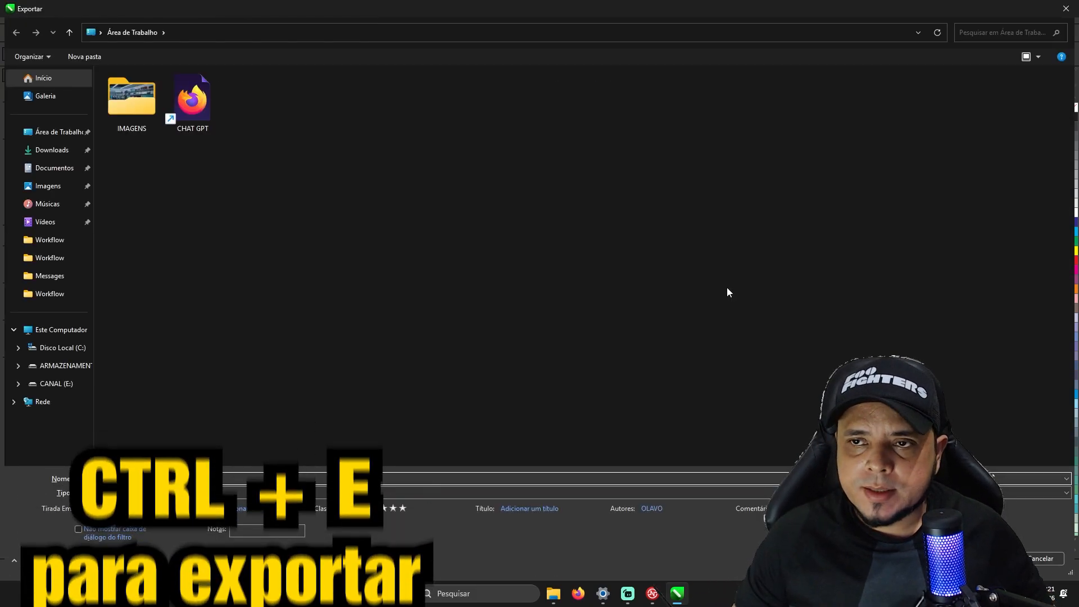
{"action": "left_click", "coordinate": [1065, 9]}
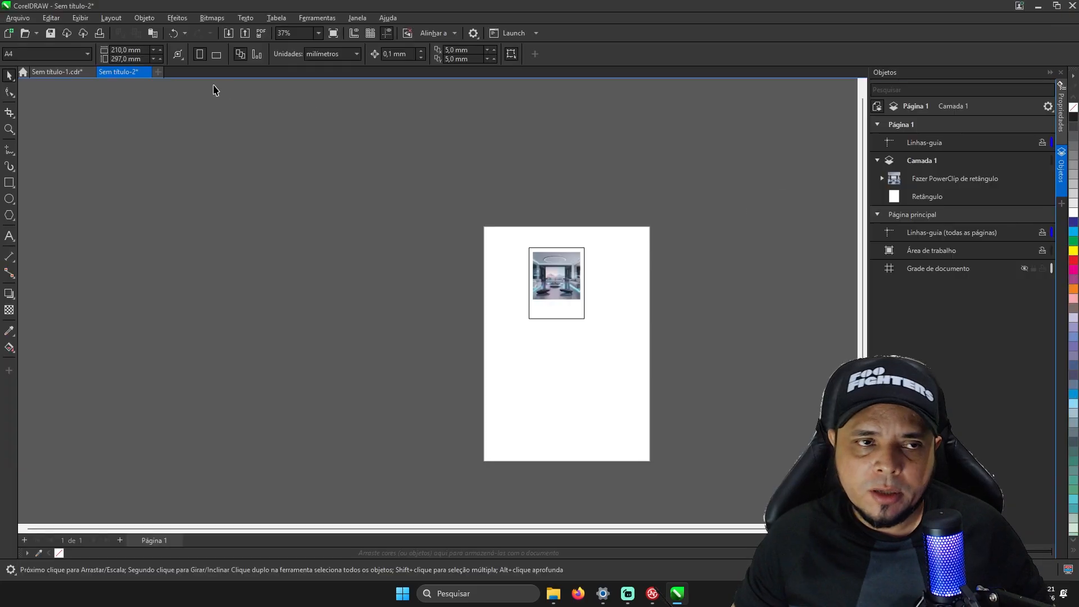
Start an export of the living-room Polaroid to the desktop as a JPG file named POLAROID 1.
{"action": "left_click", "coordinate": [17, 19]}
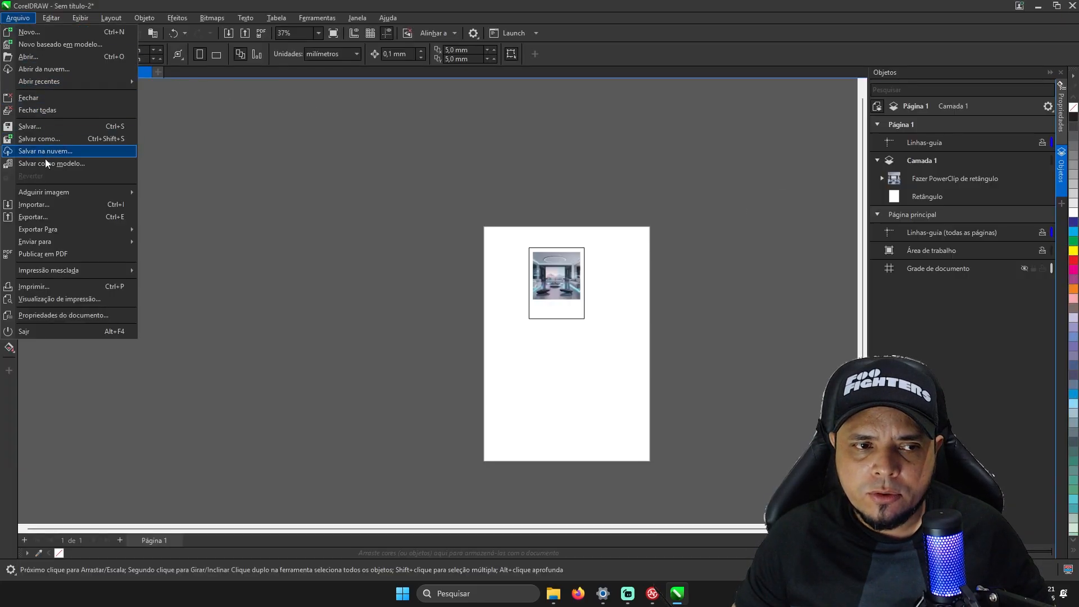
{"action": "left_click", "coordinate": [47, 218]}
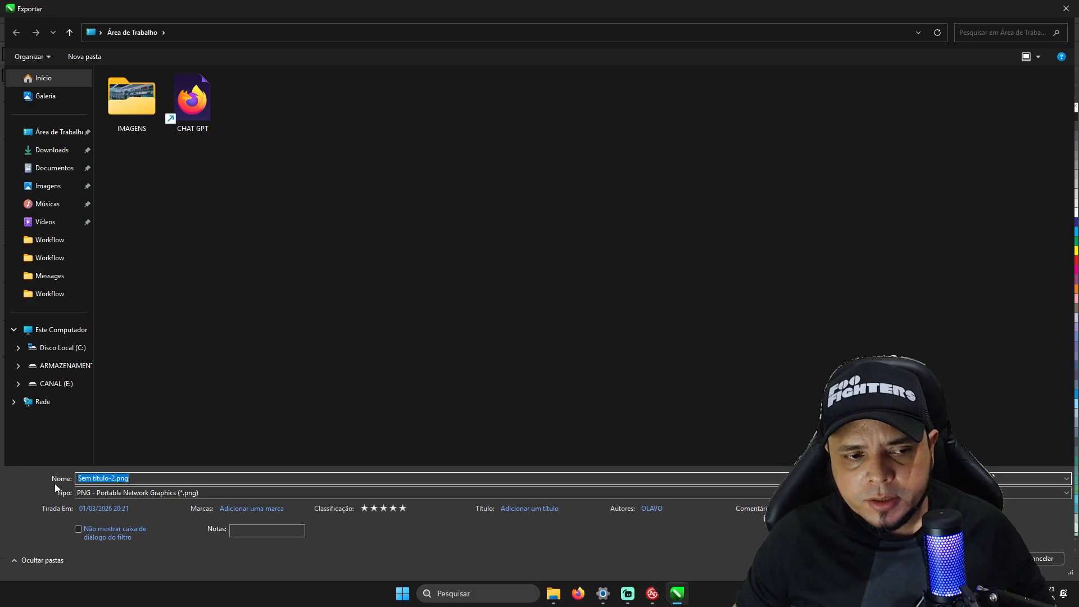
{"action": "type", "text": "MOLD"}
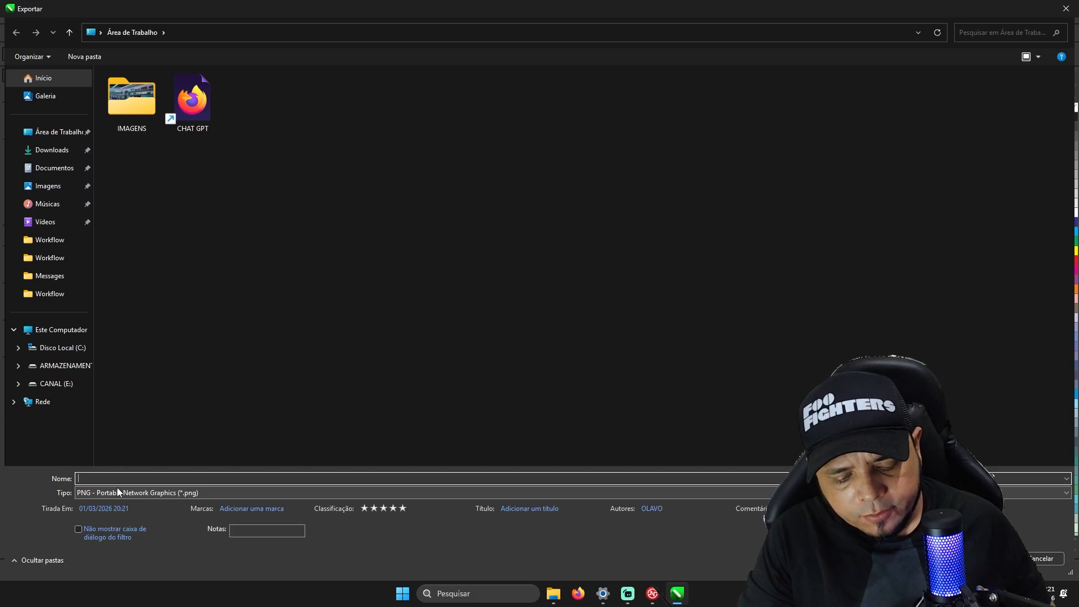
{"action": "type", "text": "POLAROID 1"}
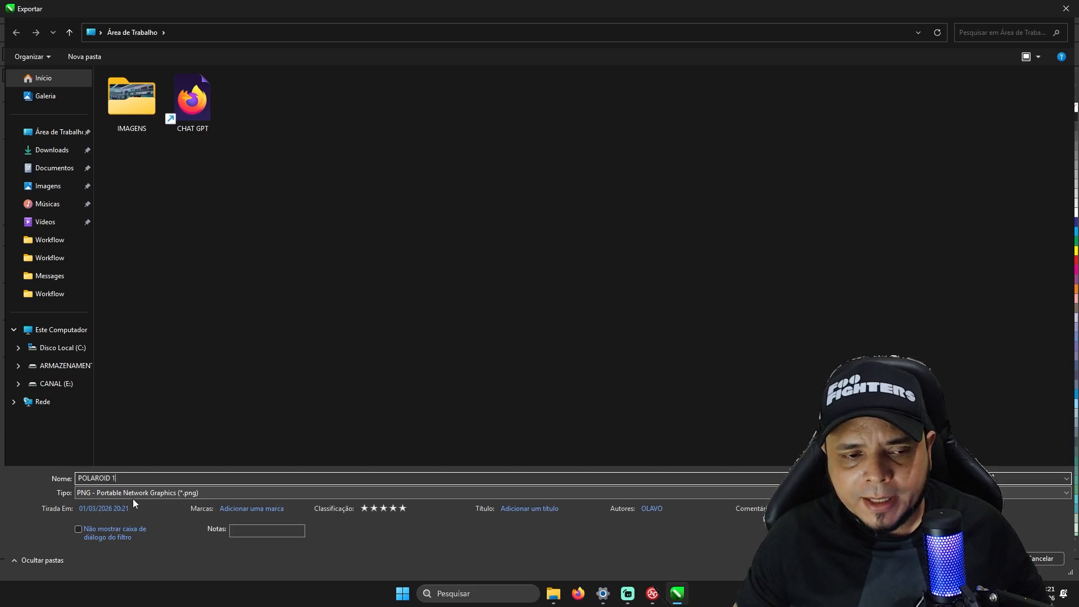
{"action": "left_click", "coordinate": [91, 494]}
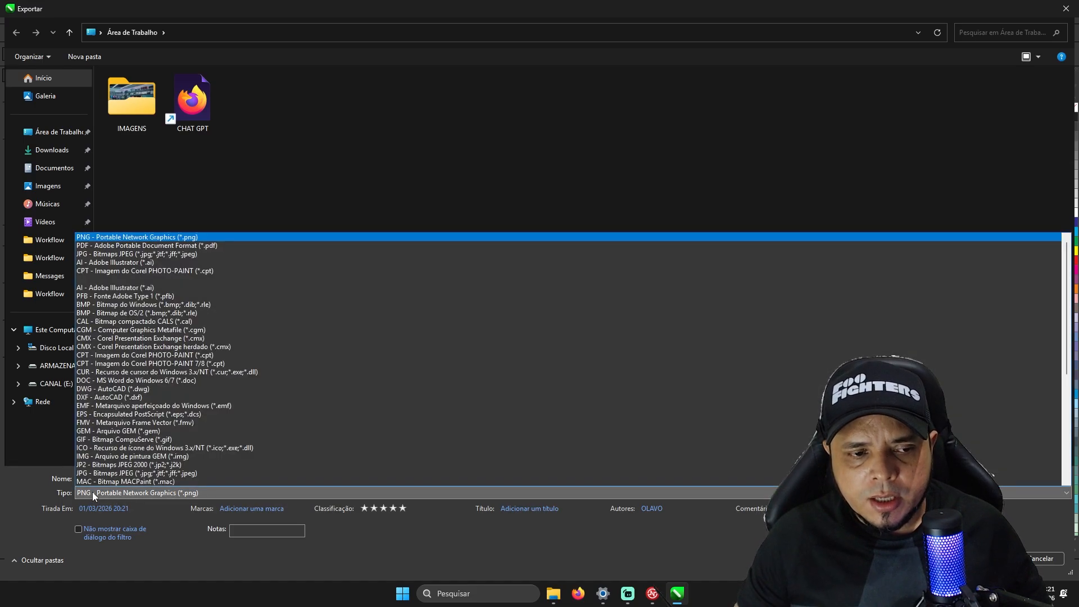
{"action": "left_click", "coordinate": [89, 254]}
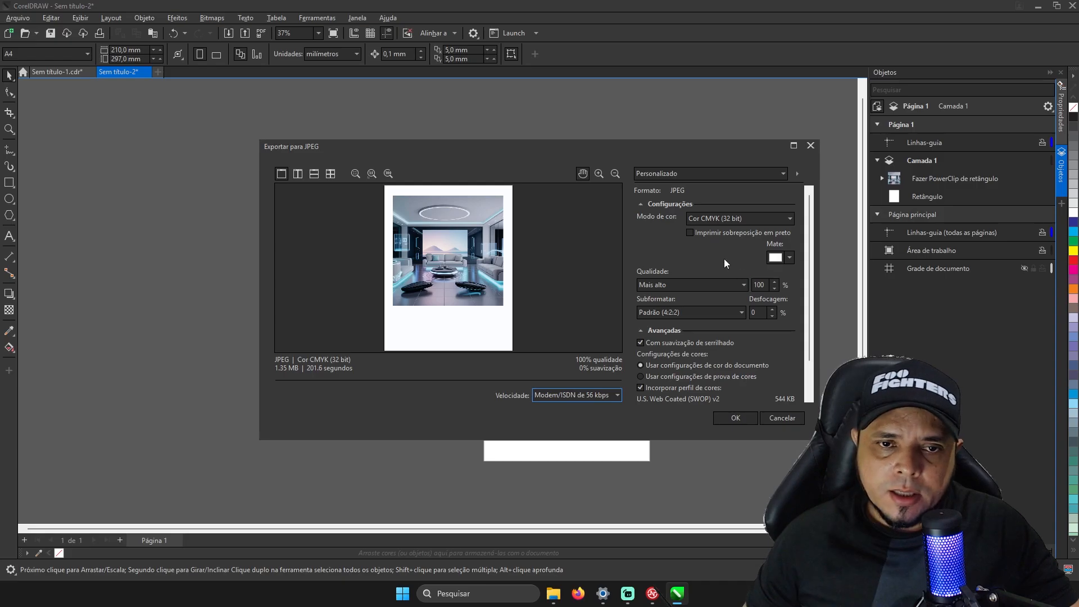
Export the living-room JPEG in 32-bit CMYK colour at the highest quality, 100%.
{"action": "left_click", "coordinate": [651, 285]}
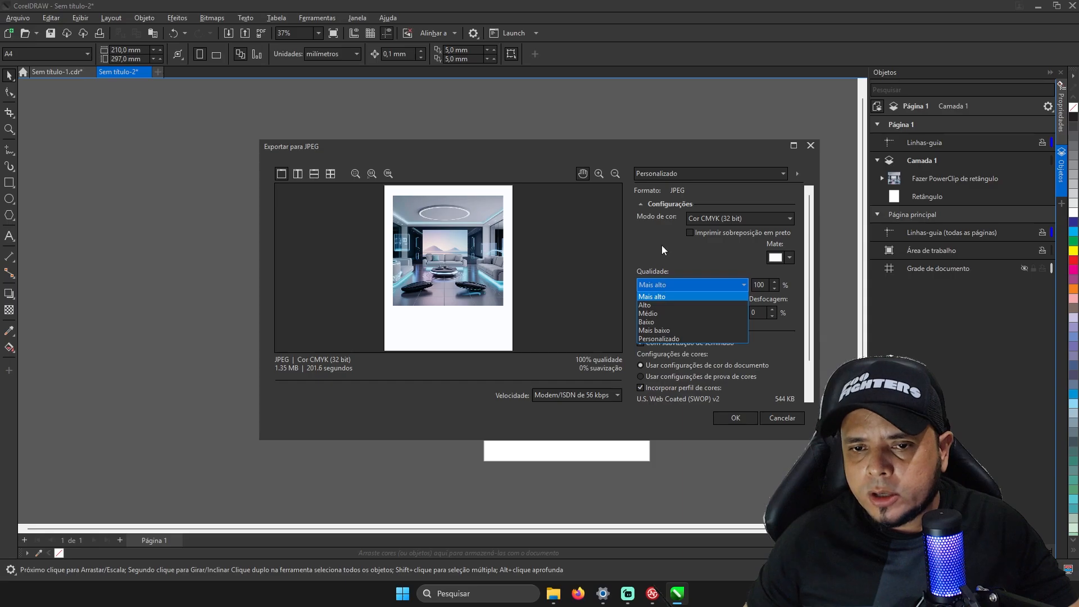
{"action": "left_click", "coordinate": [663, 285]}
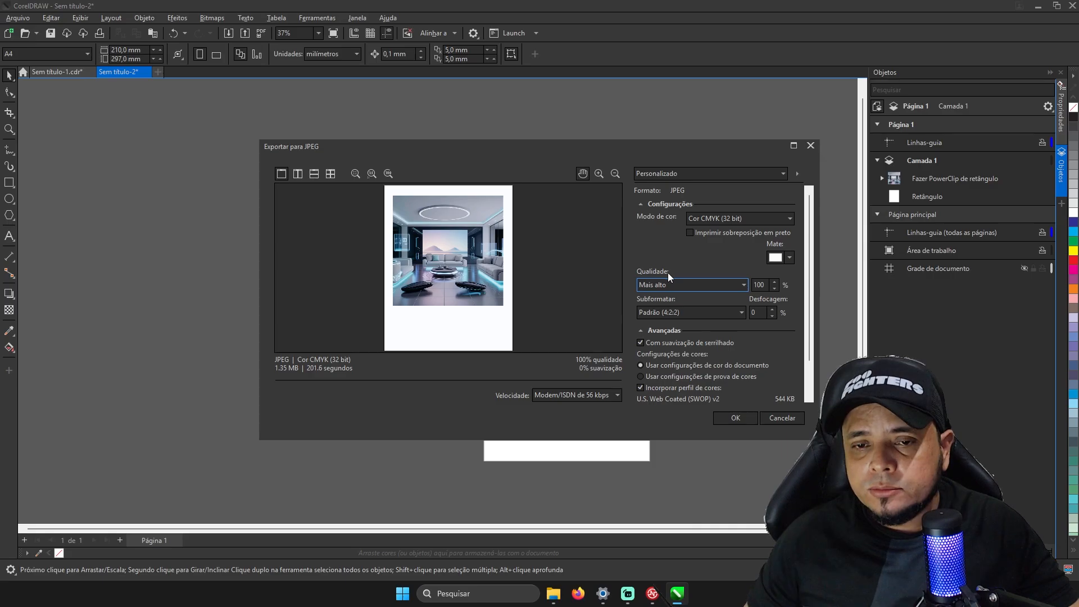
{"action": "left_click", "coordinate": [736, 419]}
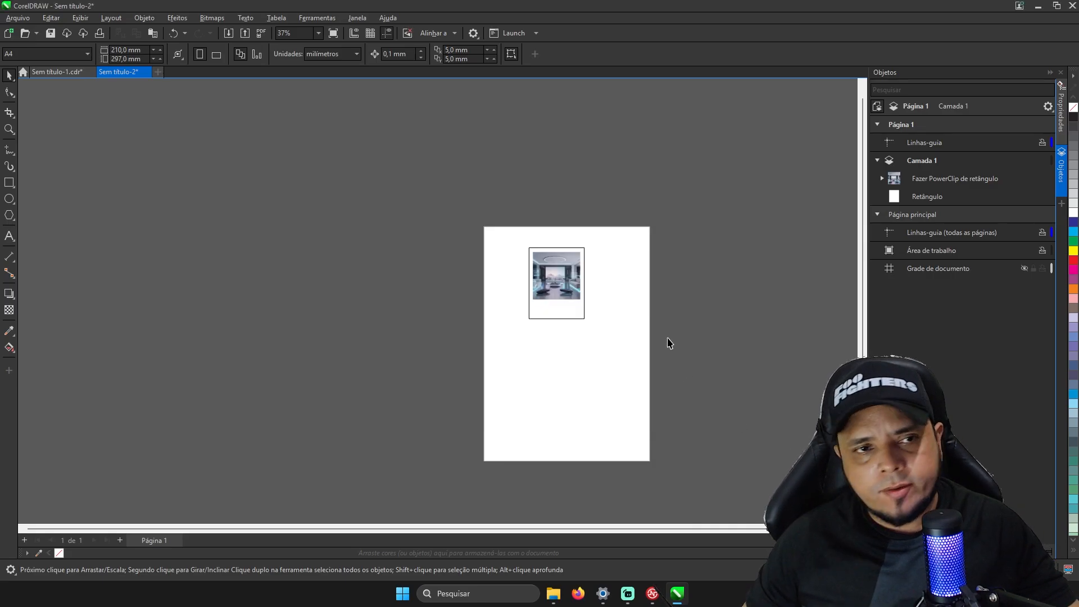
Switch to the desktop, move POLAROID 1.jpg to the empty area beyond the IMAGENS folder, and open the image.
{"action": "key", "text": "super+d"}
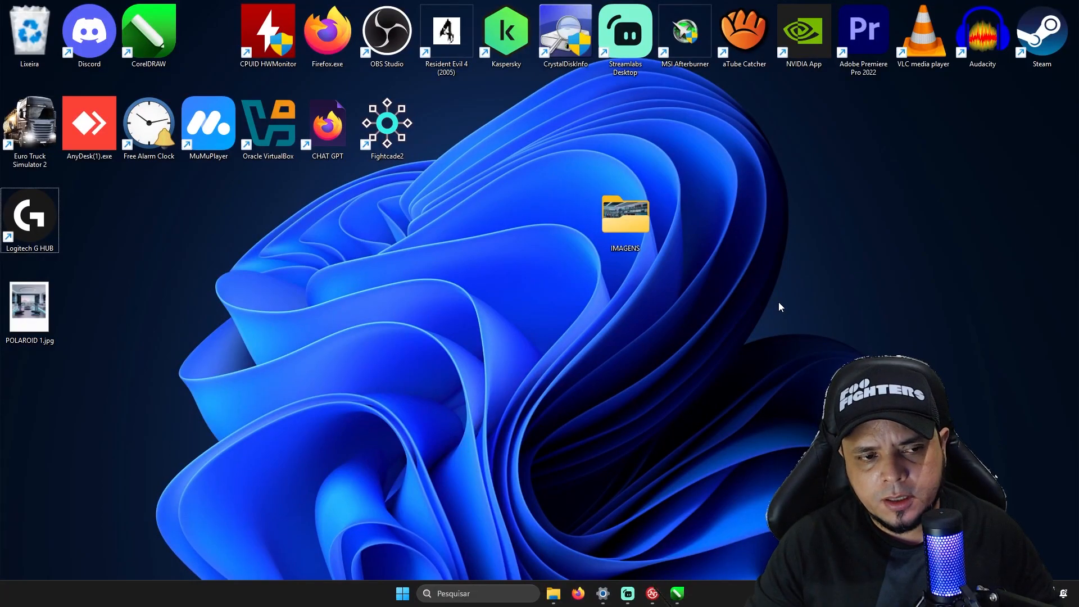
{"action": "left_click_drag", "start_coordinate": [29, 308], "coordinate": [809, 315]}
{"action": "left_click", "coordinate": [871, 324]}
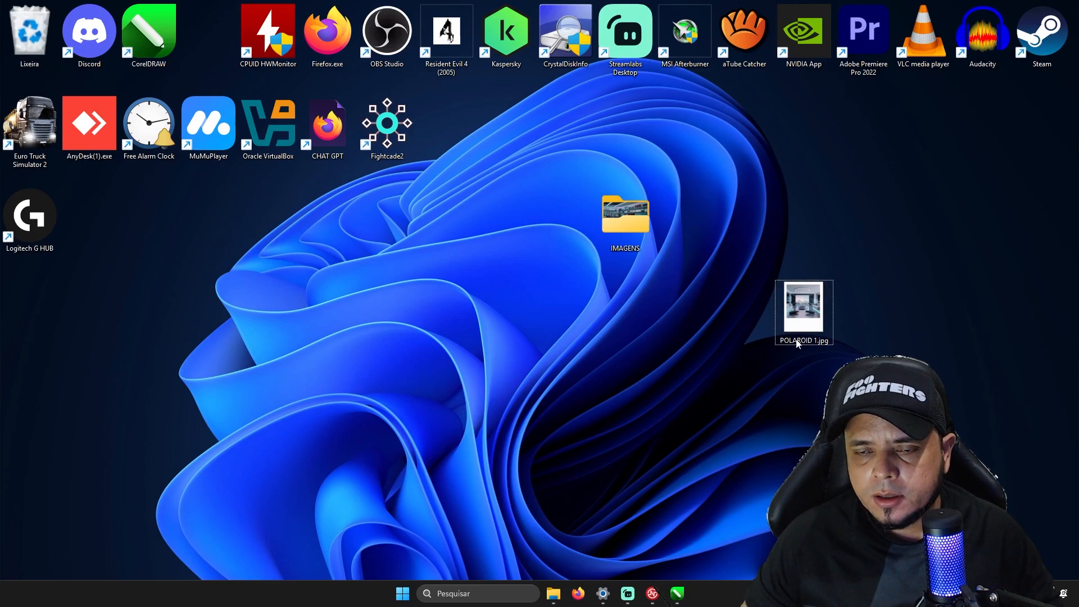
{"action": "double_click", "coordinate": [809, 315]}
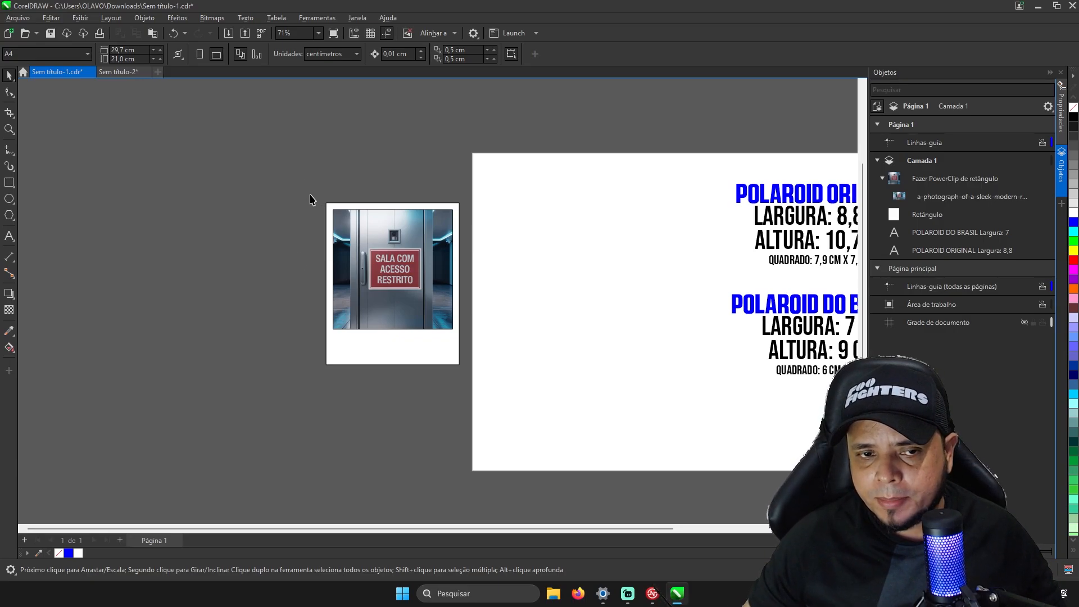
Cut the restricted-access door Polaroid from Sem título-1 and paste it into Sem título-2 in place of the living-room Polaroid.
{"action": "left_click_drag", "start_coordinate": [309, 199], "coordinate": [489, 384]}
{"action": "key", "text": "Delete"}
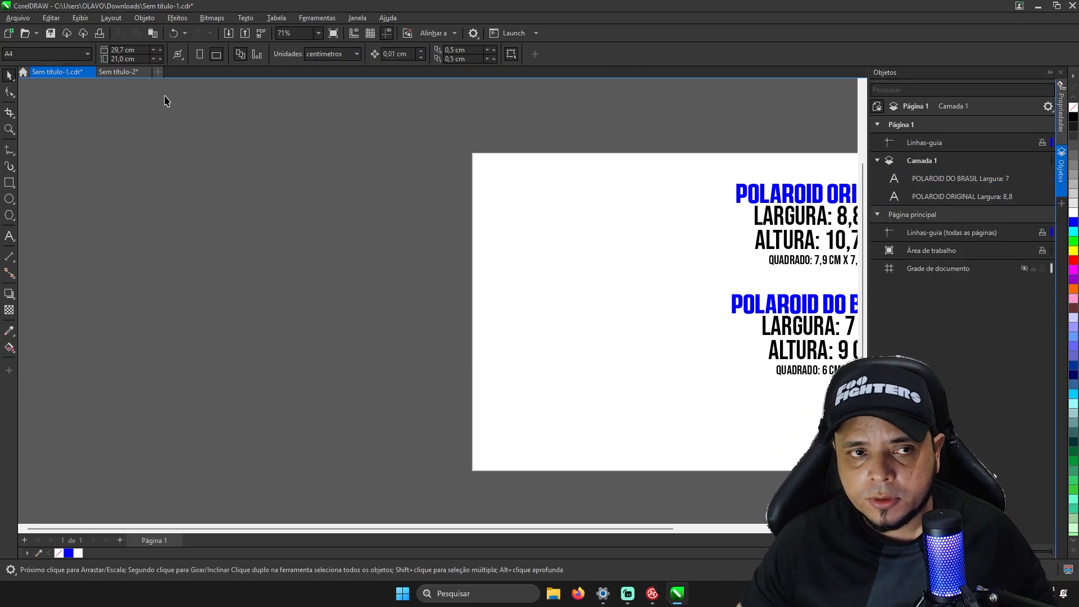
{"action": "left_click", "coordinate": [106, 72]}
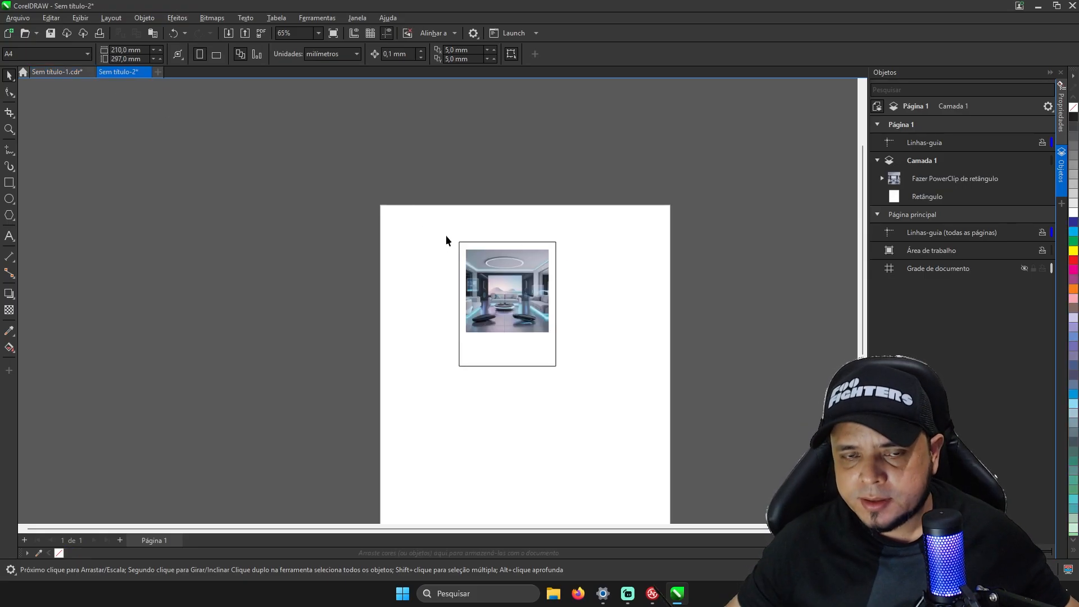
{"action": "left_click_drag", "start_coordinate": [560, 359], "coordinate": [570, 377]}
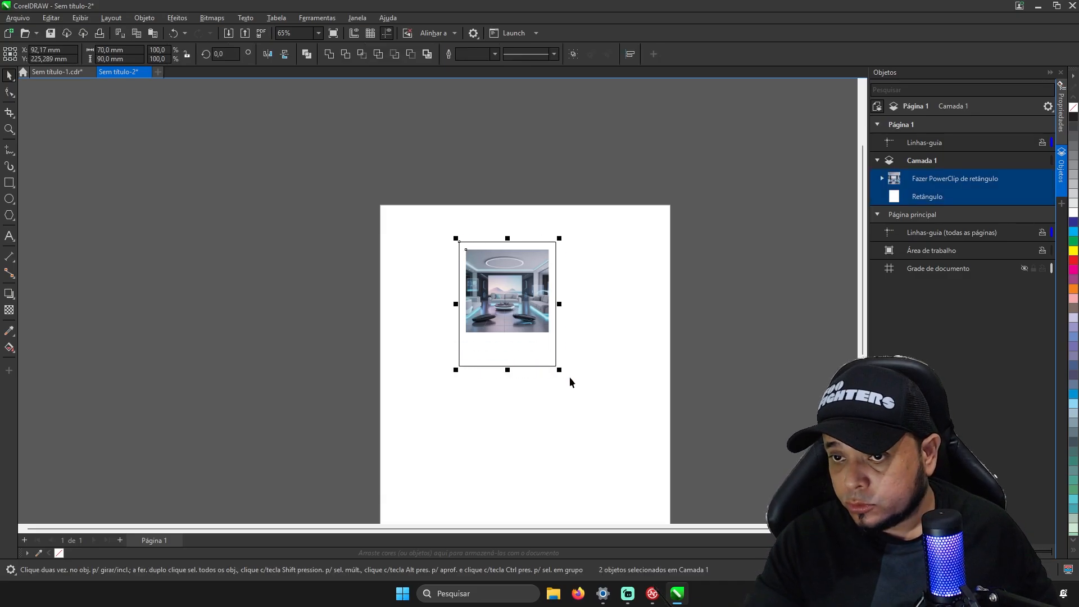
{"action": "key", "text": "Delete"}
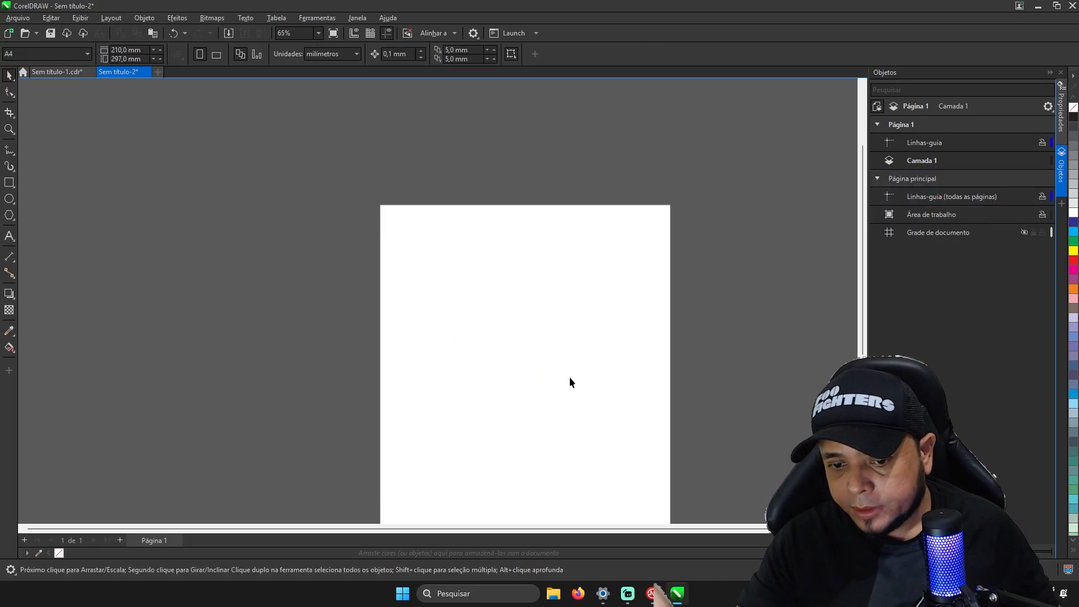
{"action": "key", "text": "ctrl+z"}
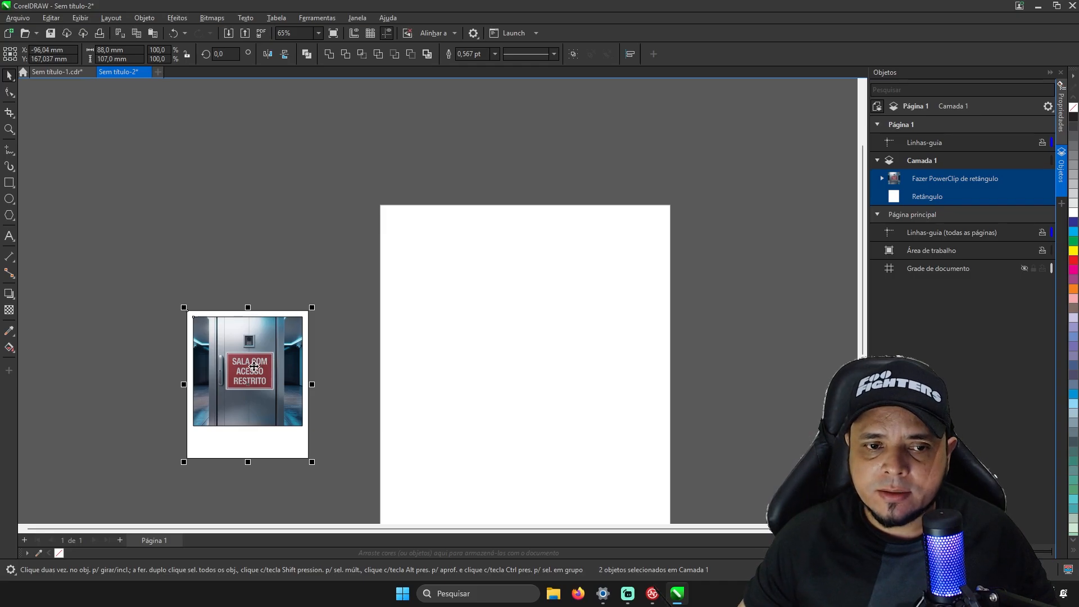
Examine the white borders and photo edges of the restricted-access door Polaroid up close.
{"action": "scroll", "coordinate": [287, 358], "scroll_direction": "down", "scroll_amount": 2}
{"action": "scroll", "coordinate": [338, 281], "scroll_direction": "up", "scroll_amount": 4}
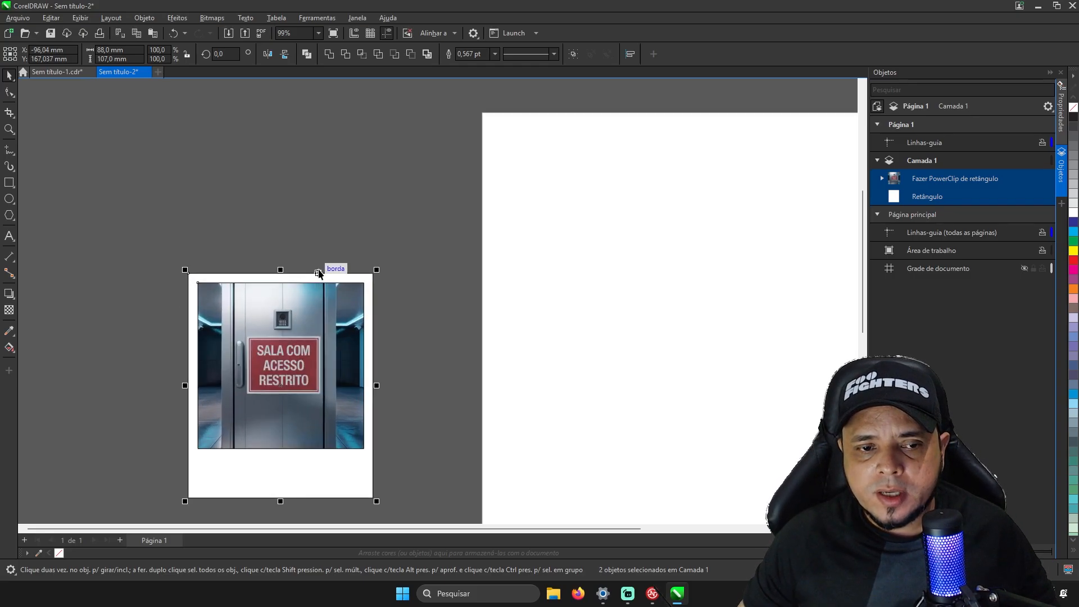
{"action": "scroll", "coordinate": [282, 329], "scroll_direction": "down", "scroll_amount": 3}
{"action": "scroll", "coordinate": [282, 328], "scroll_direction": "up", "scroll_amount": 4}
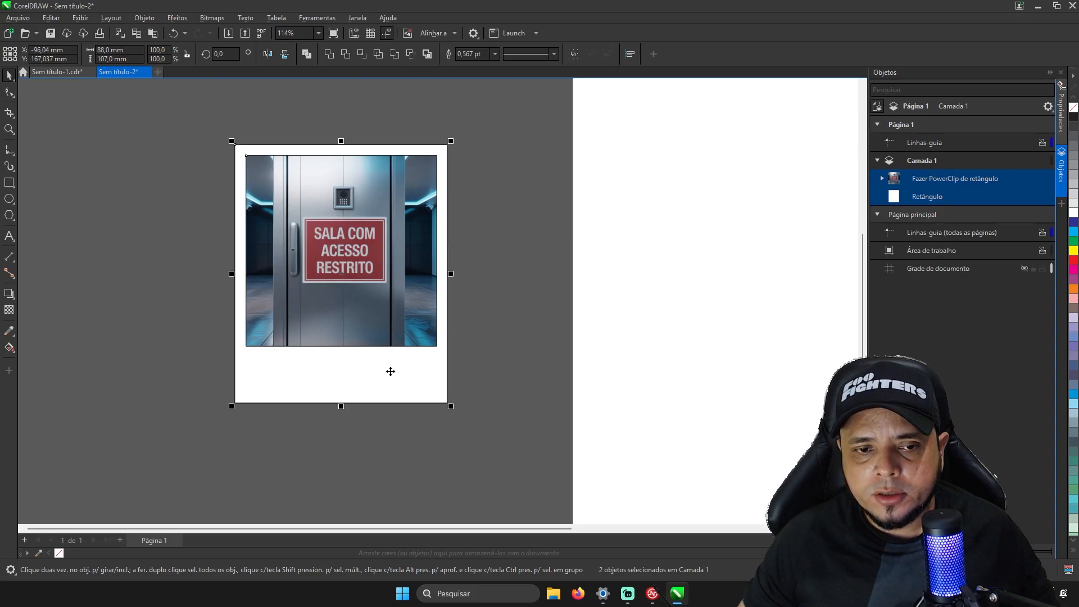
{"action": "scroll", "coordinate": [425, 321], "scroll_direction": "up", "scroll_amount": 2}
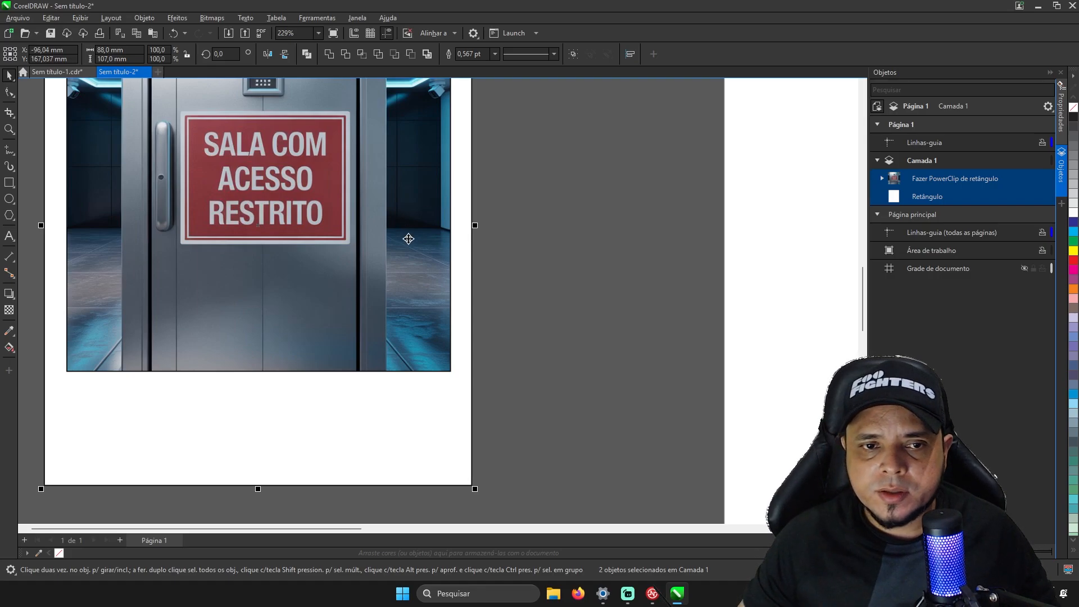
{"action": "scroll", "coordinate": [407, 239], "scroll_direction": "down", "scroll_amount": 3}
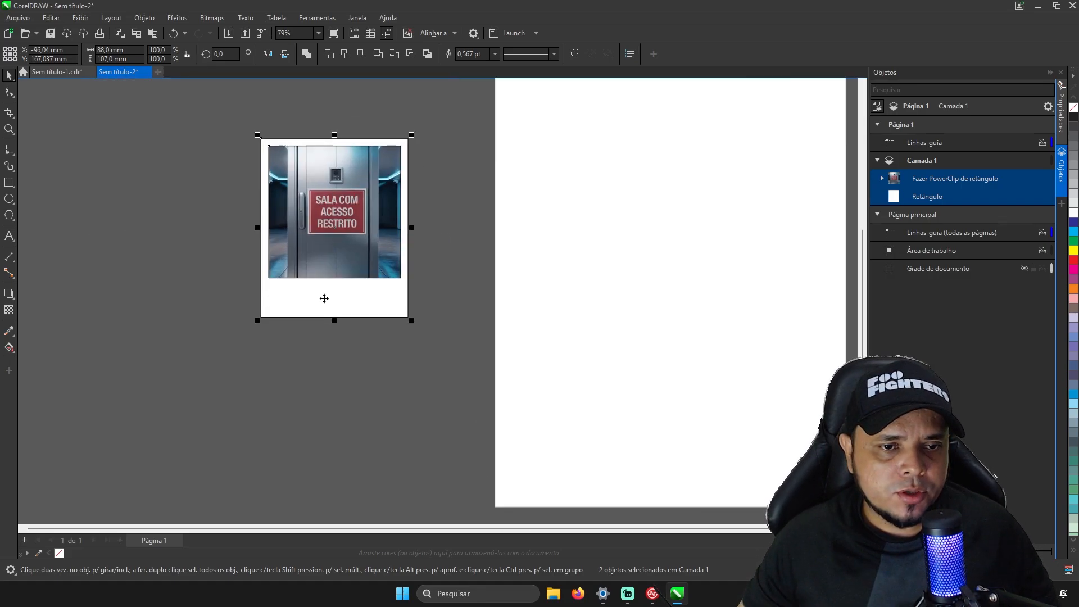
Start an export of the door Polaroid to the desktop as a JPG file named POLAROID 2.
{"action": "left_click", "coordinate": [446, 265]}
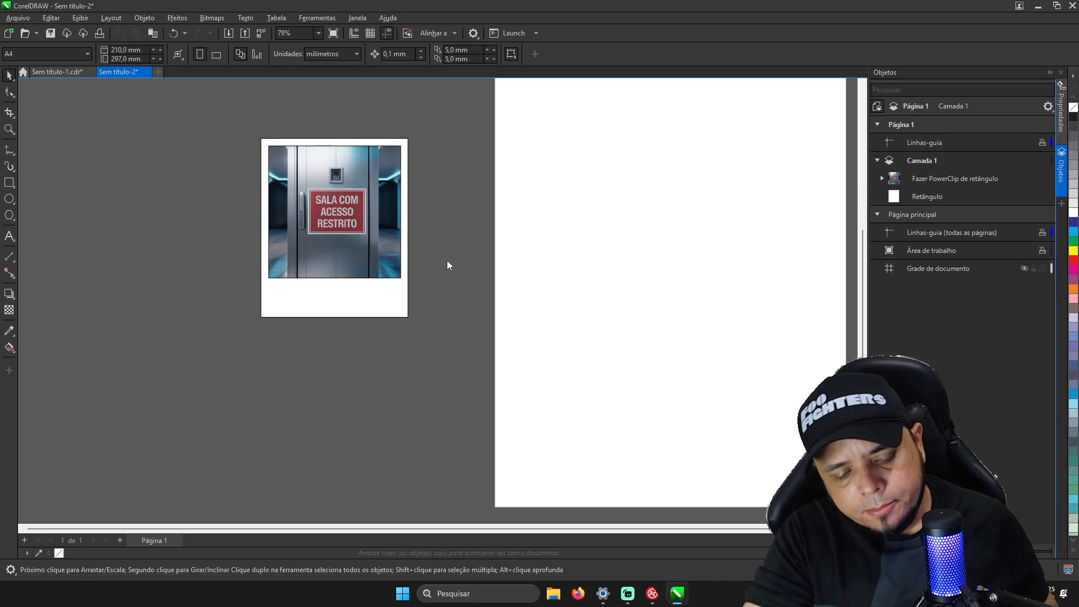
{"action": "key", "text": "ctrl+e"}
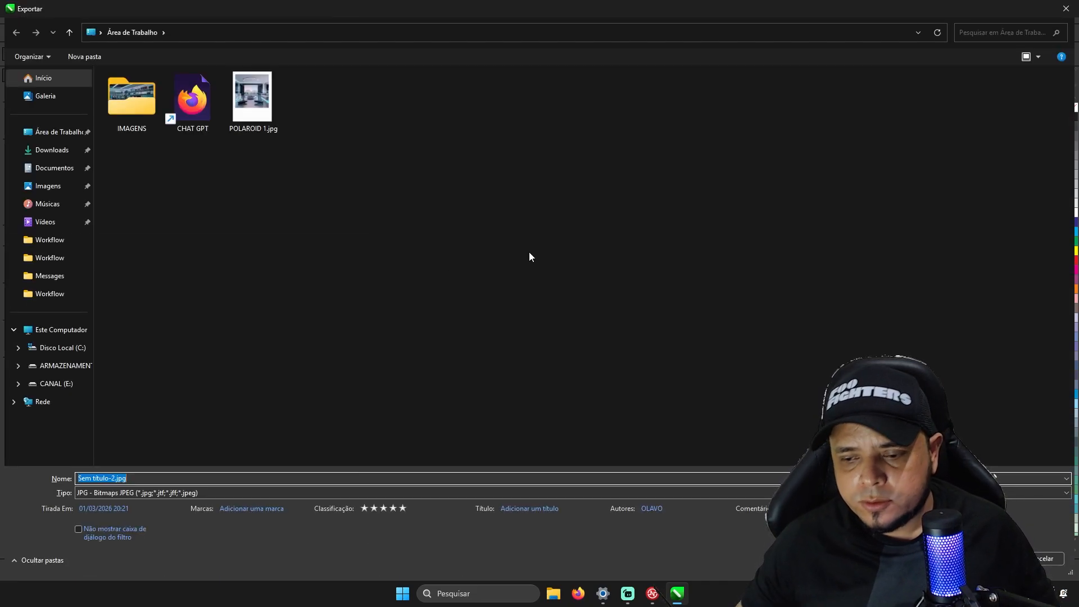
{"action": "type", "text": "POLA"}
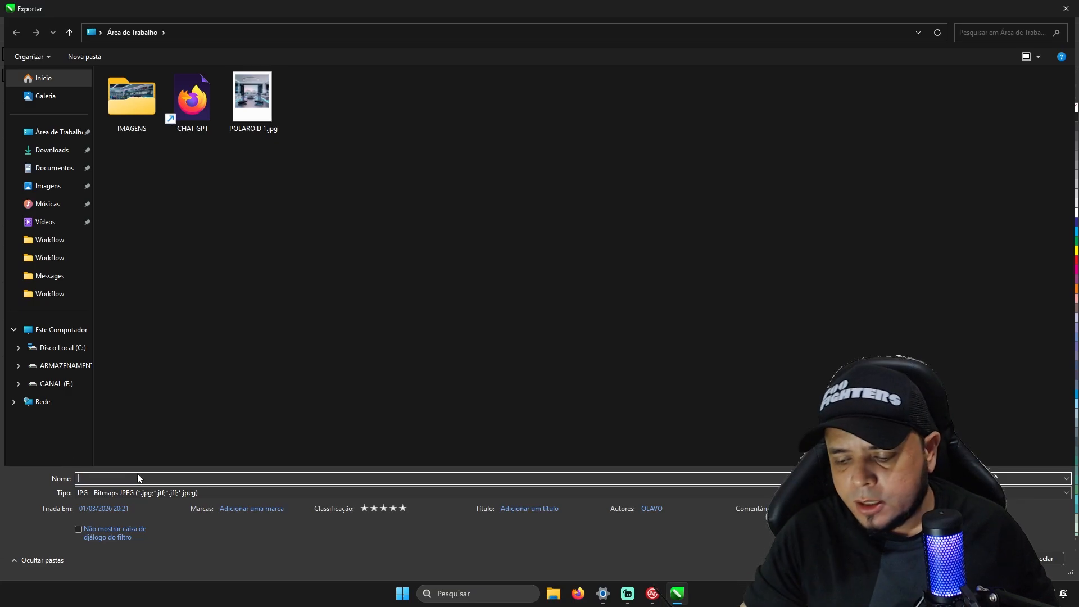
{"action": "type", "text": "ROID"}
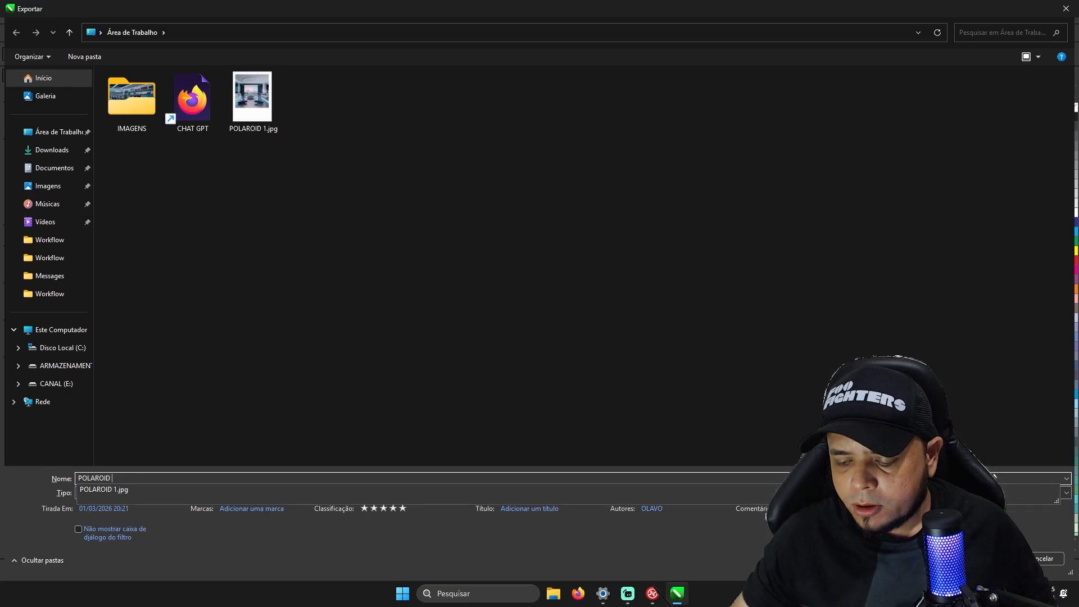
{"action": "type", "text": " 2"}
{"action": "left_click", "coordinate": [239, 390]}
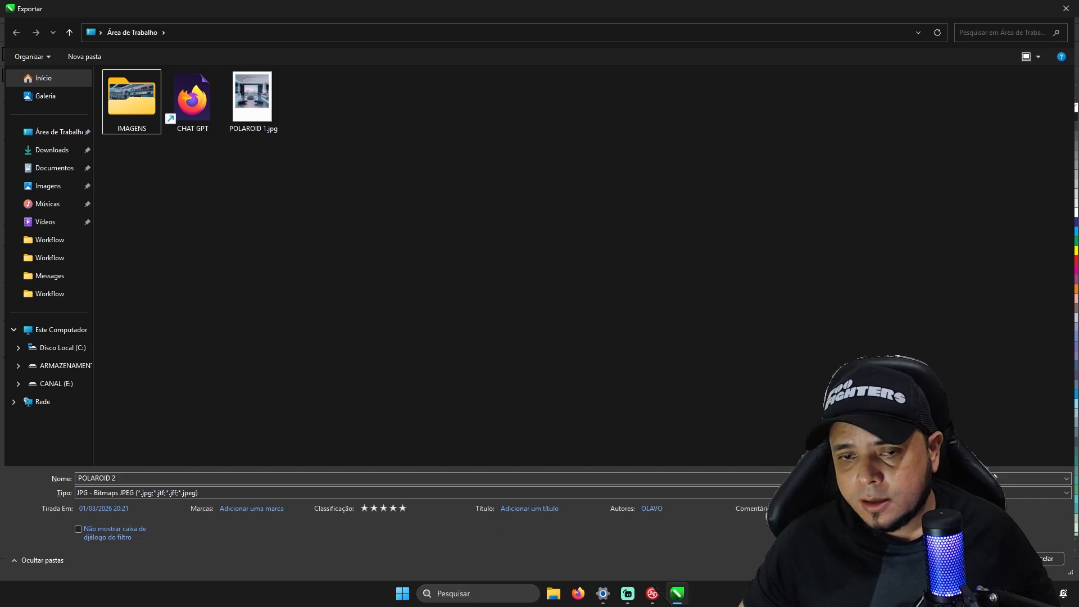
{"action": "key", "text": "Return"}
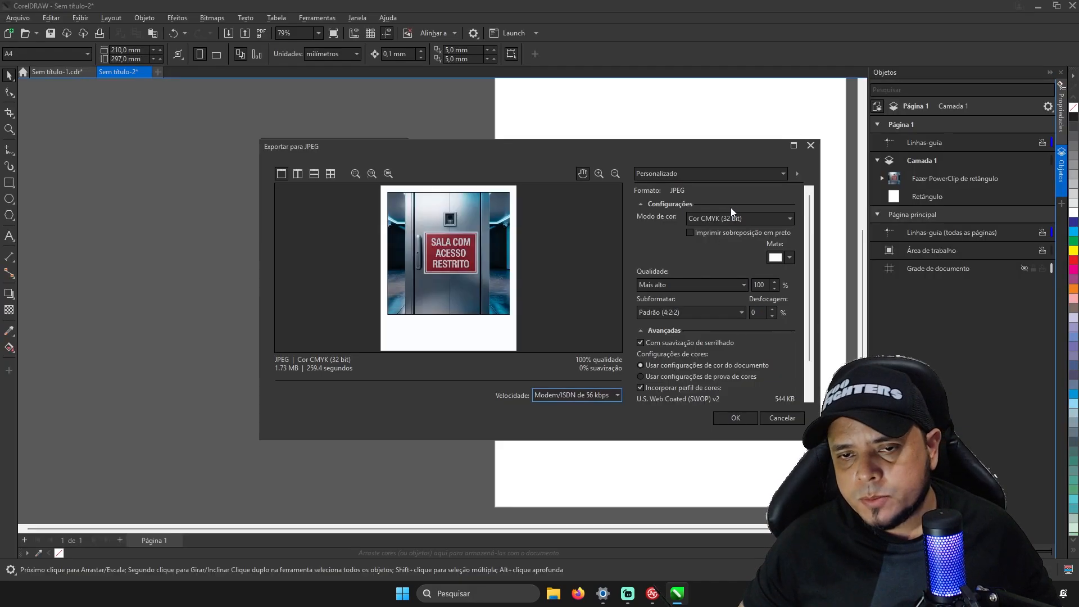
Check the colour mode and export the door JPEG in 32-bit CMYK at the highest quality, 100%.
{"action": "left_click", "coordinate": [700, 220]}
{"action": "left_click", "coordinate": [697, 221]}
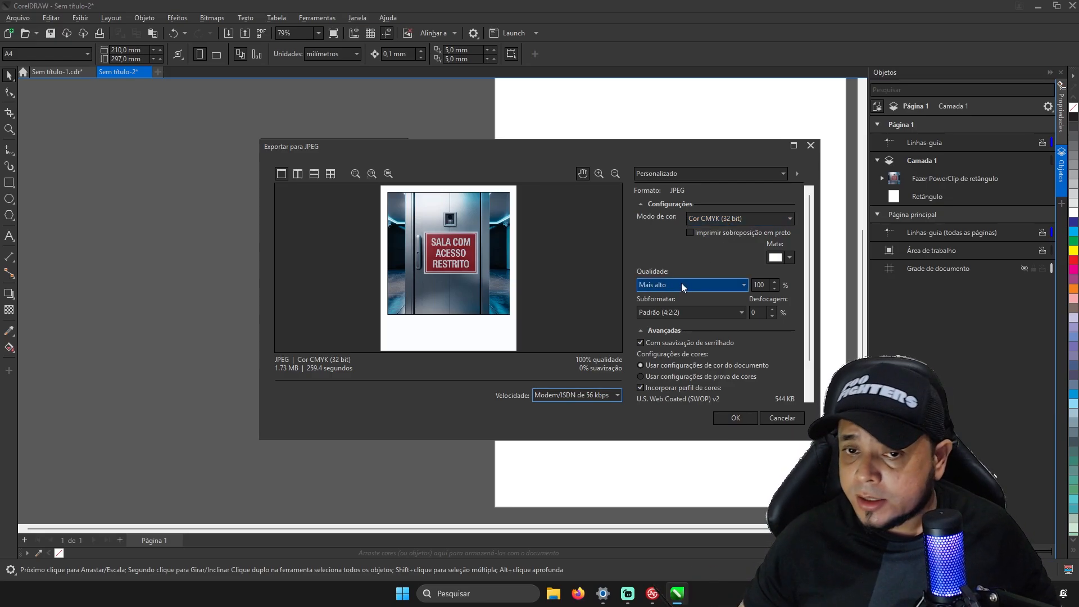
{"action": "left_click", "coordinate": [735, 418]}
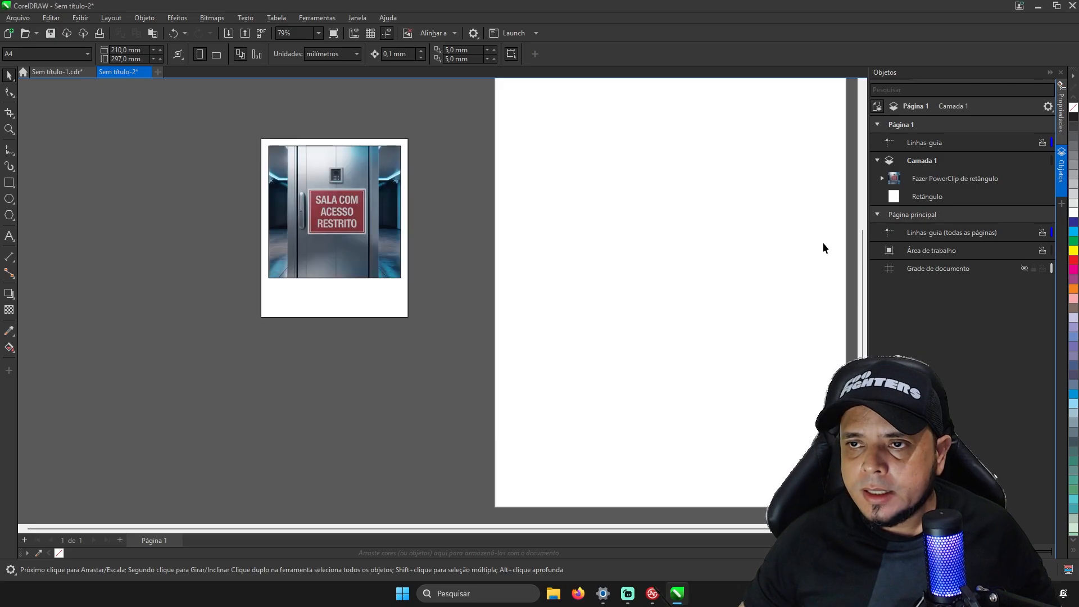
Place POLAROID 2.jpg beside POLAROID 1.jpg on the desktop and return to CorelDRAW.
{"action": "left_click", "coordinate": [1038, 6]}
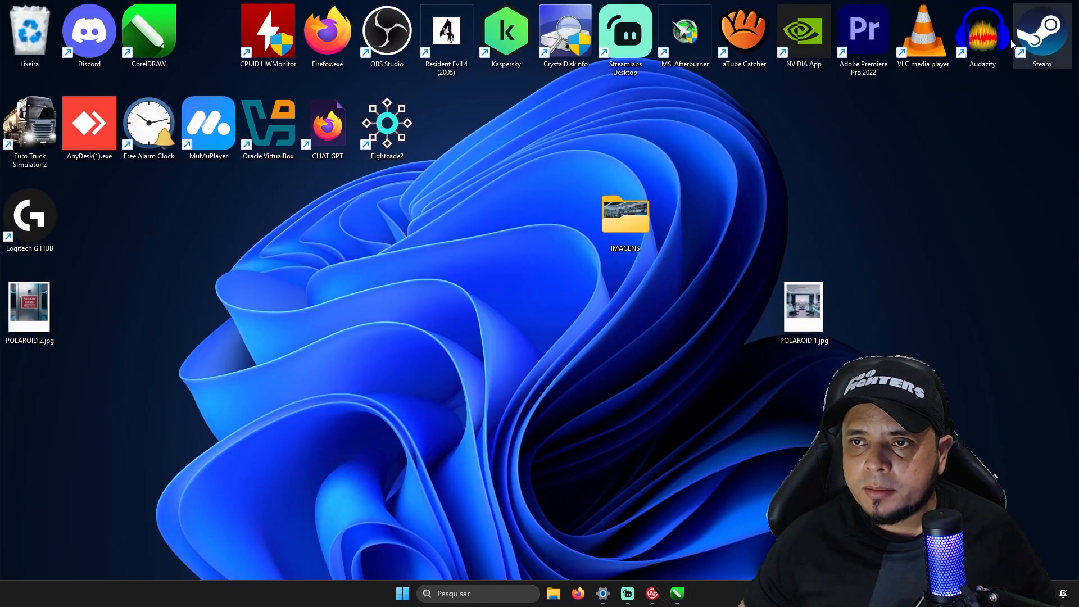
{"action": "left_click_drag", "start_coordinate": [39, 315], "coordinate": [876, 319]}
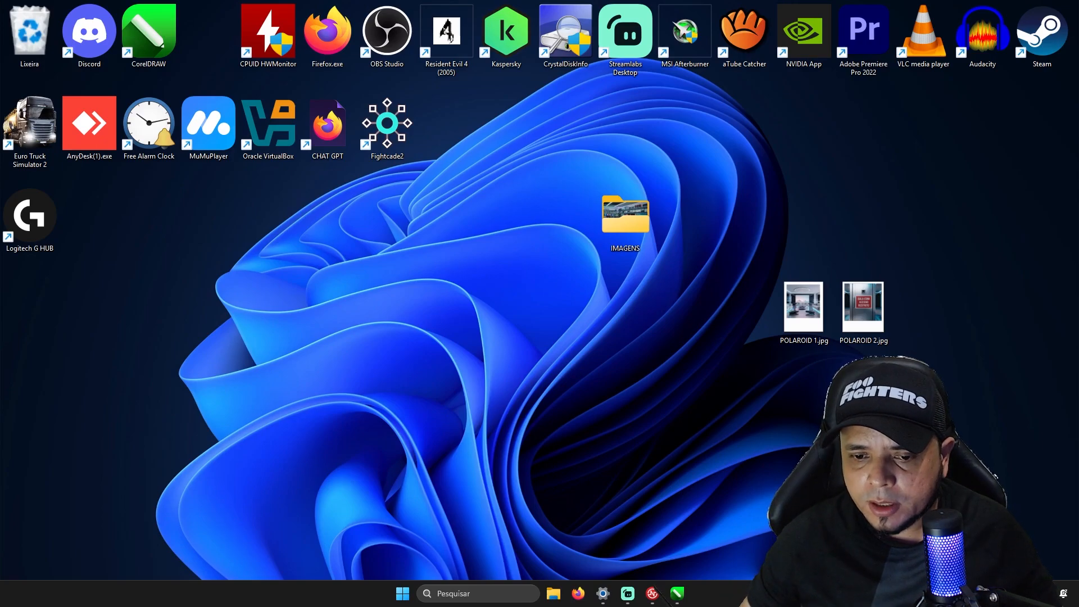
{"action": "left_click", "coordinate": [685, 602]}
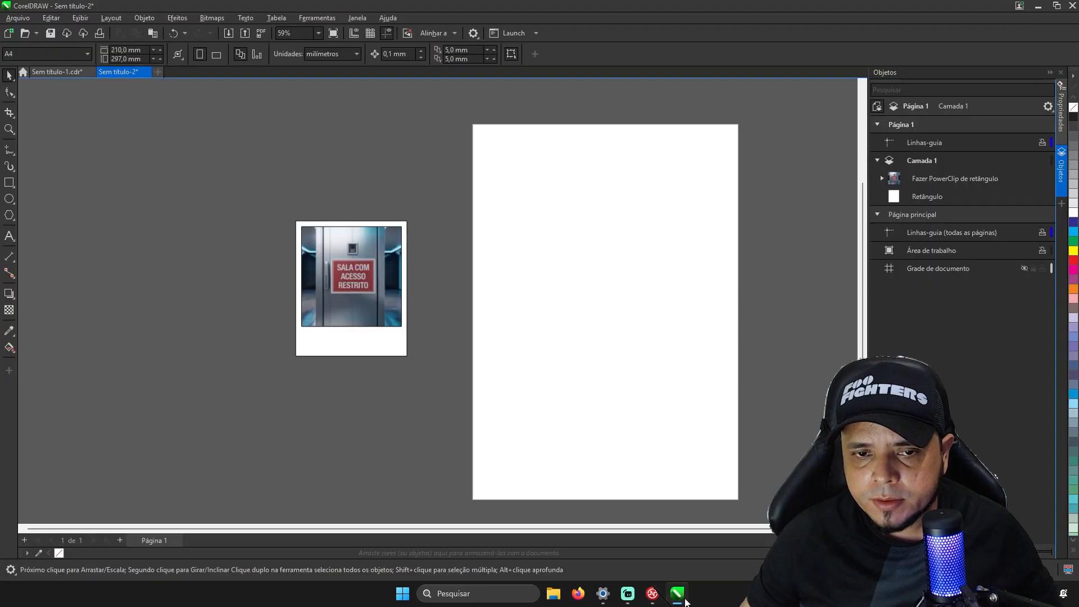
Create a new single-page A4 document in CMYK colour mode, 210 × 297 mm at 300 dpi.
{"action": "left_click", "coordinate": [158, 73]}
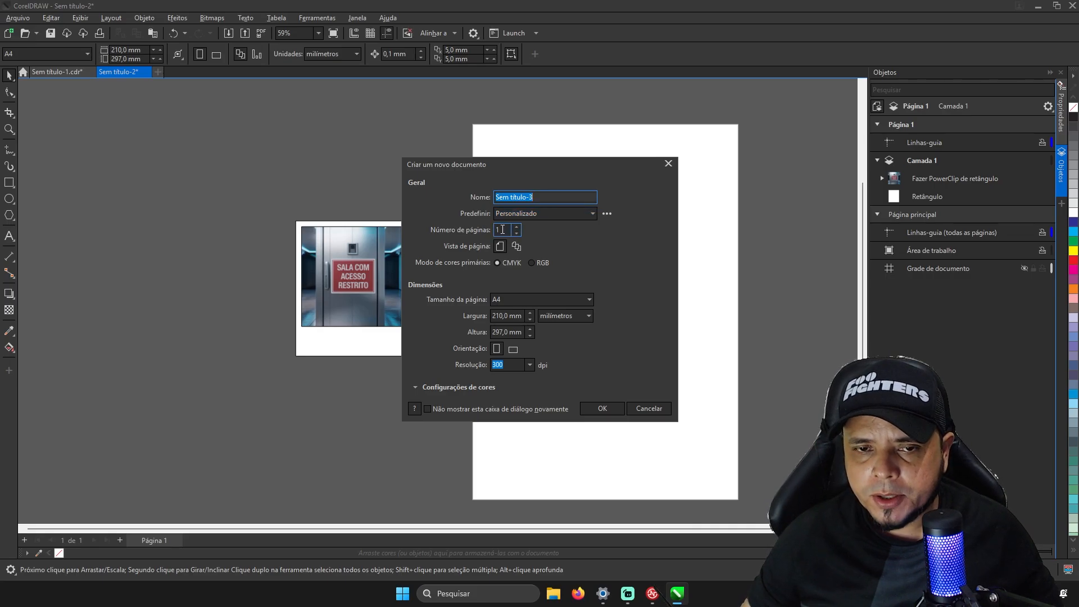
{"action": "left_click", "coordinate": [496, 262]}
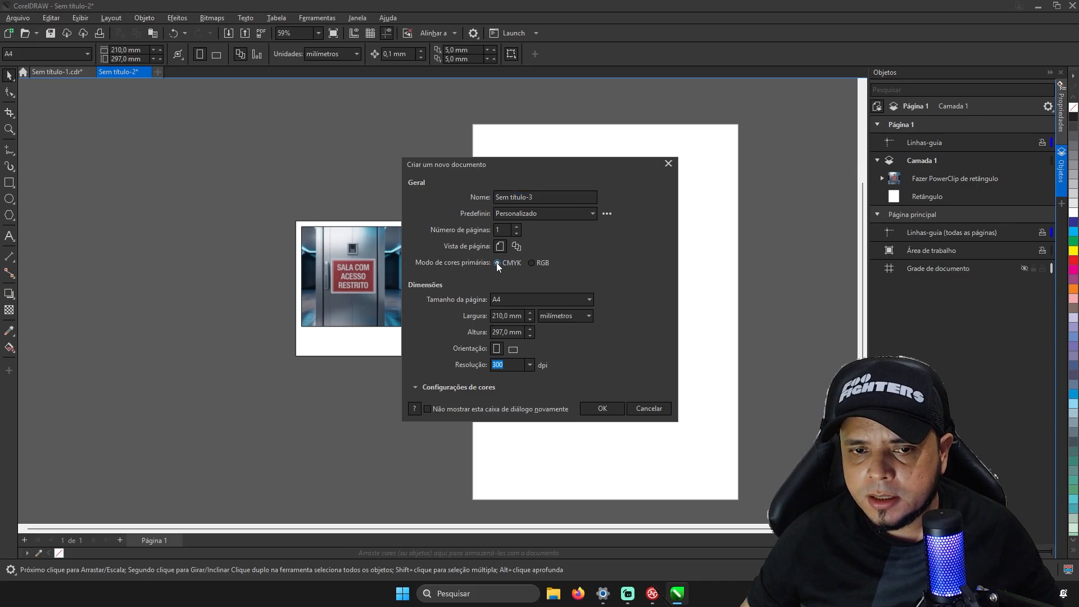
{"action": "left_click", "coordinate": [530, 299]}
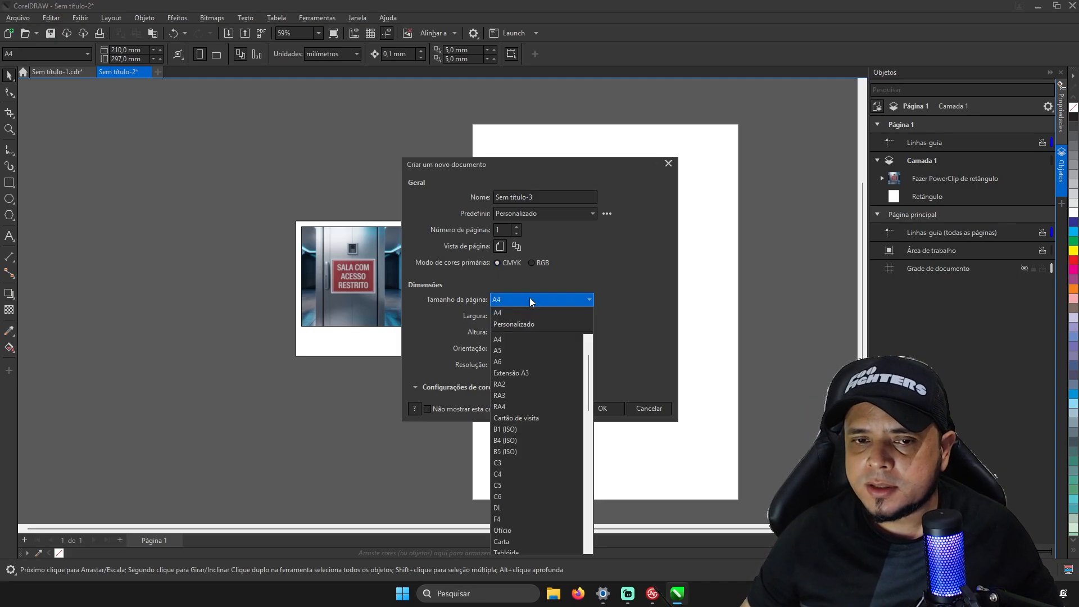
{"action": "left_click", "coordinate": [632, 286]}
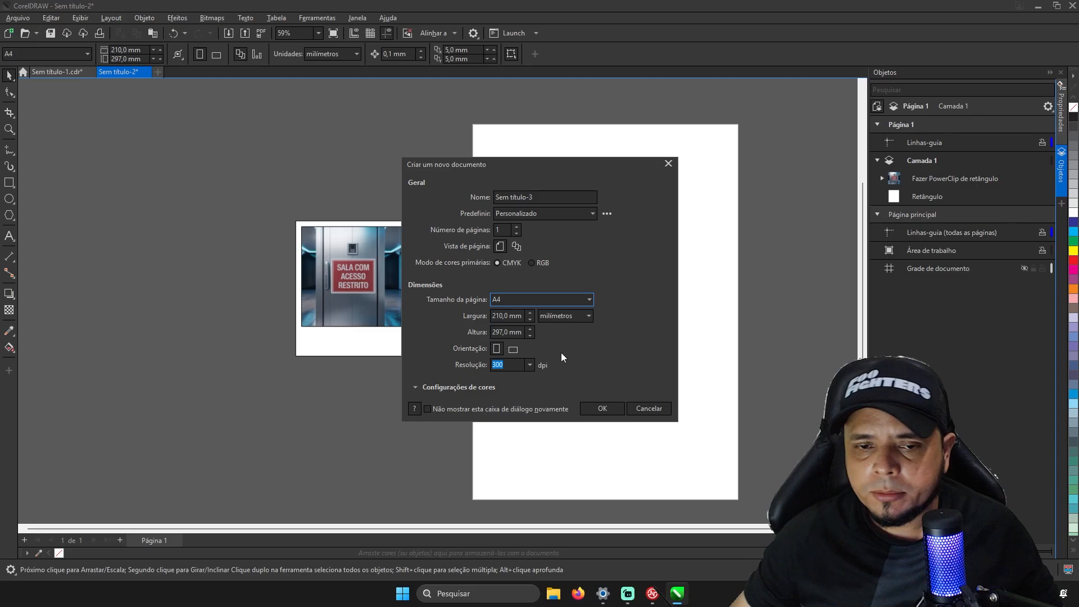
{"action": "left_click", "coordinate": [599, 409]}
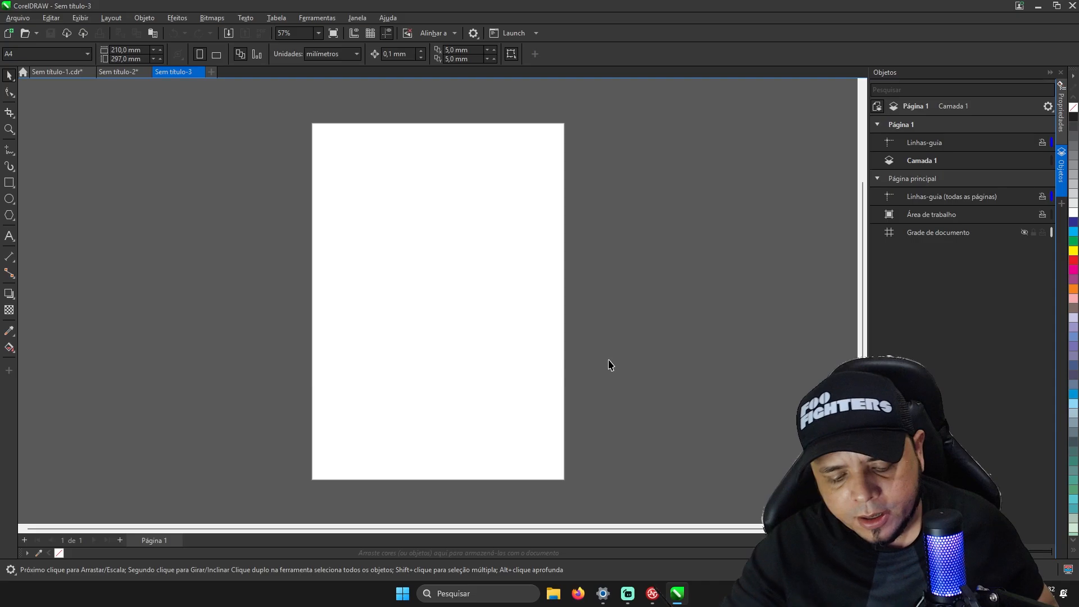
Import POLAROID 1.jpg and POLAROID 2.jpg from the desktop and place them side by side on the A4 page.
{"action": "key", "text": "ctrl+i"}
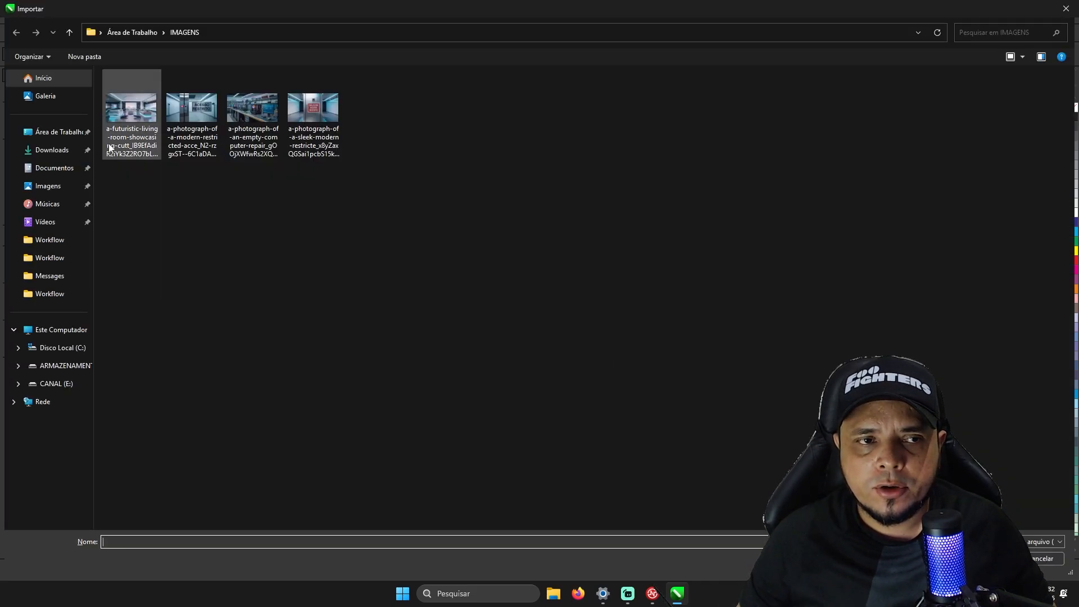
{"action": "left_click", "coordinate": [65, 132]}
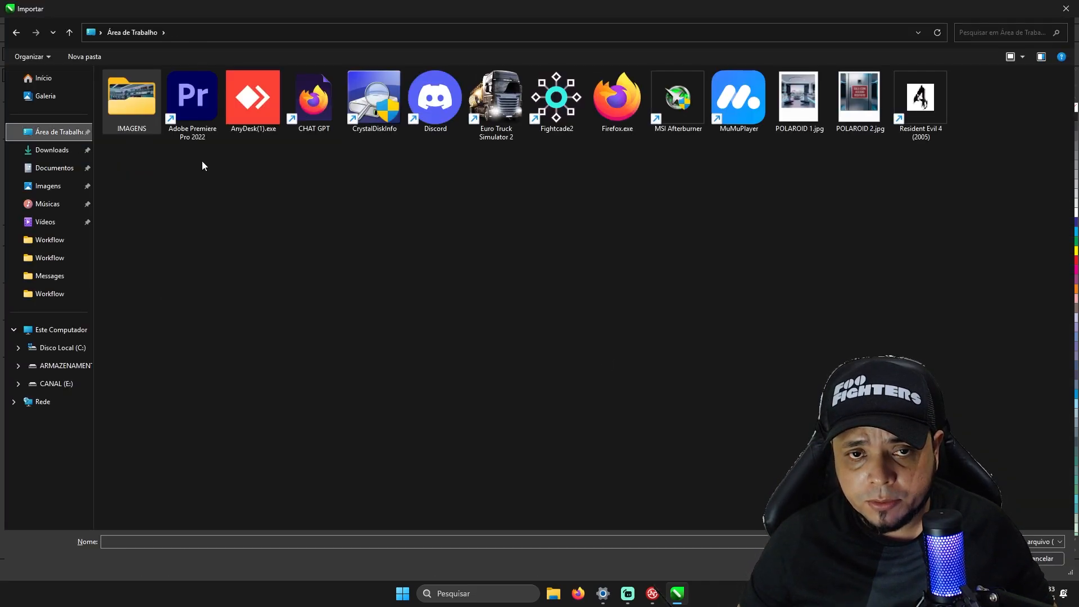
{"action": "left_click", "coordinate": [810, 108]}
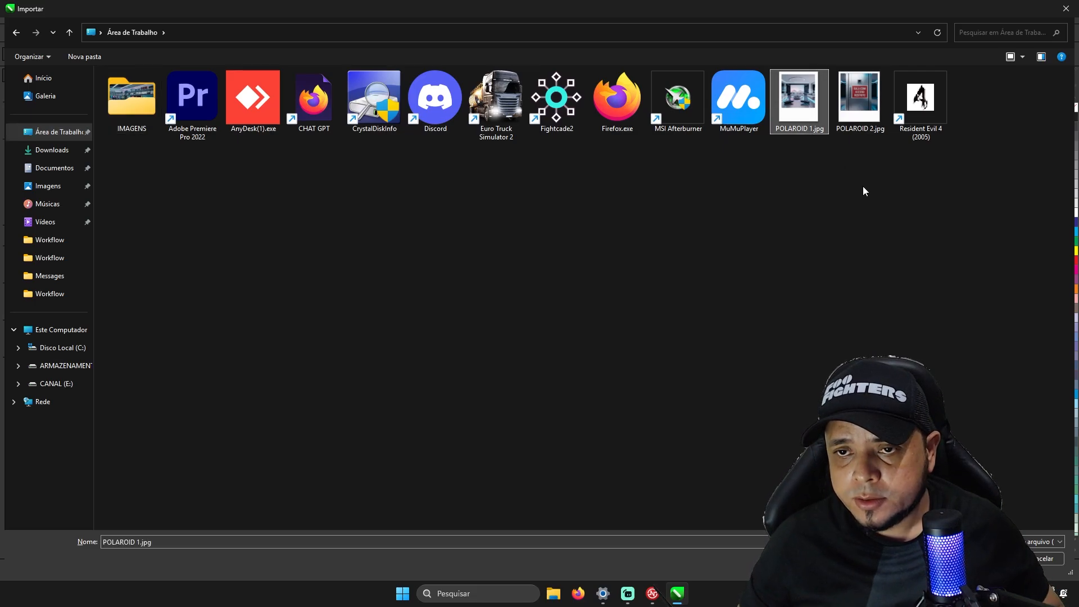
{"action": "left_click", "coordinate": [861, 117], "text": "ctrl"}
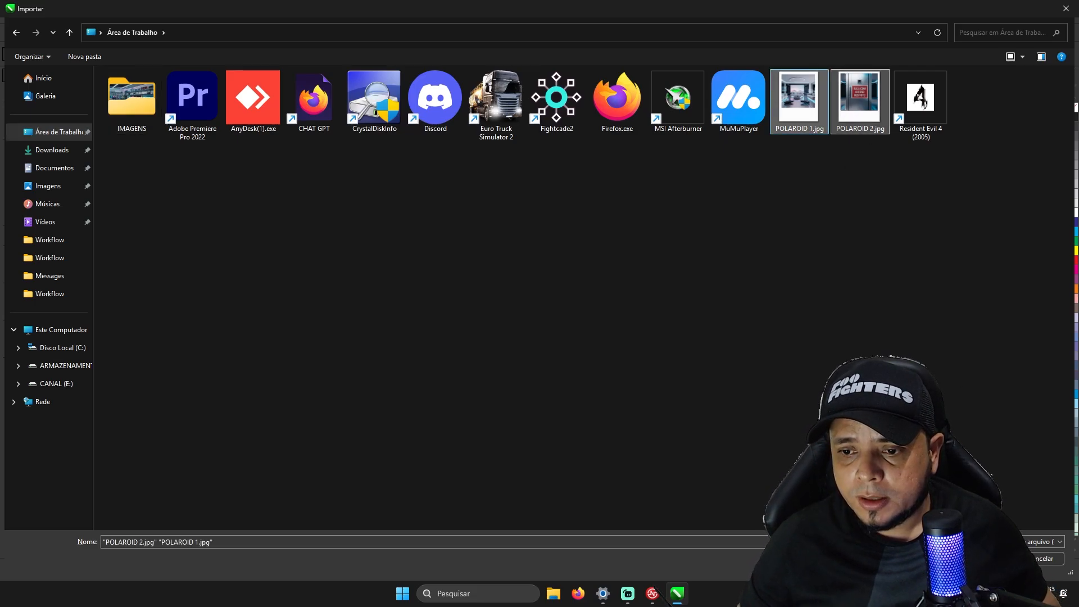
{"action": "left_click", "coordinate": [984, 558]}
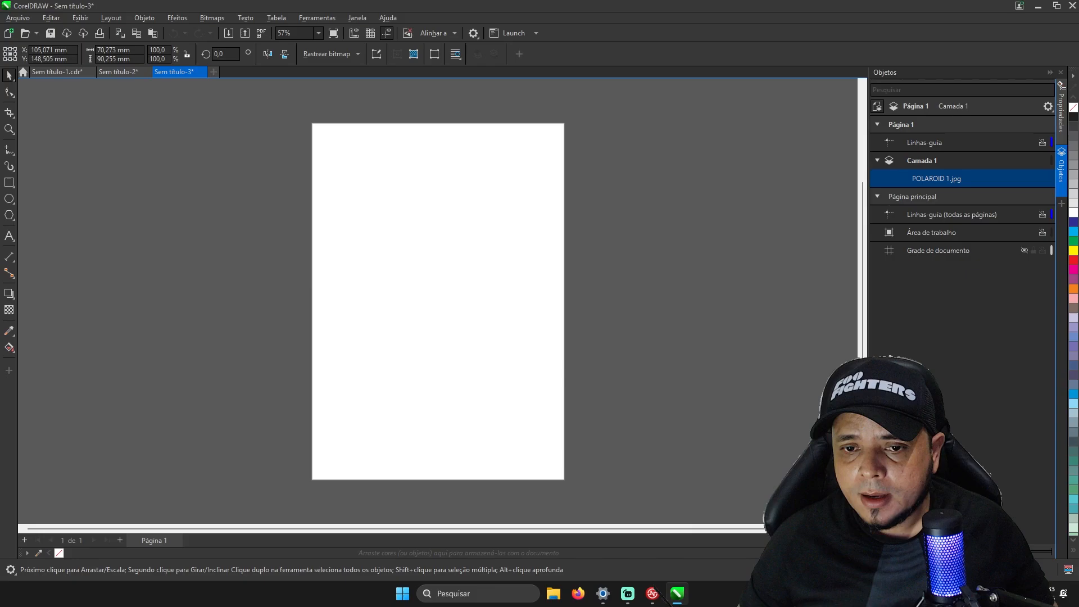
{"action": "left_click", "coordinate": [341, 160]}
{"action": "left_click", "coordinate": [460, 170]}
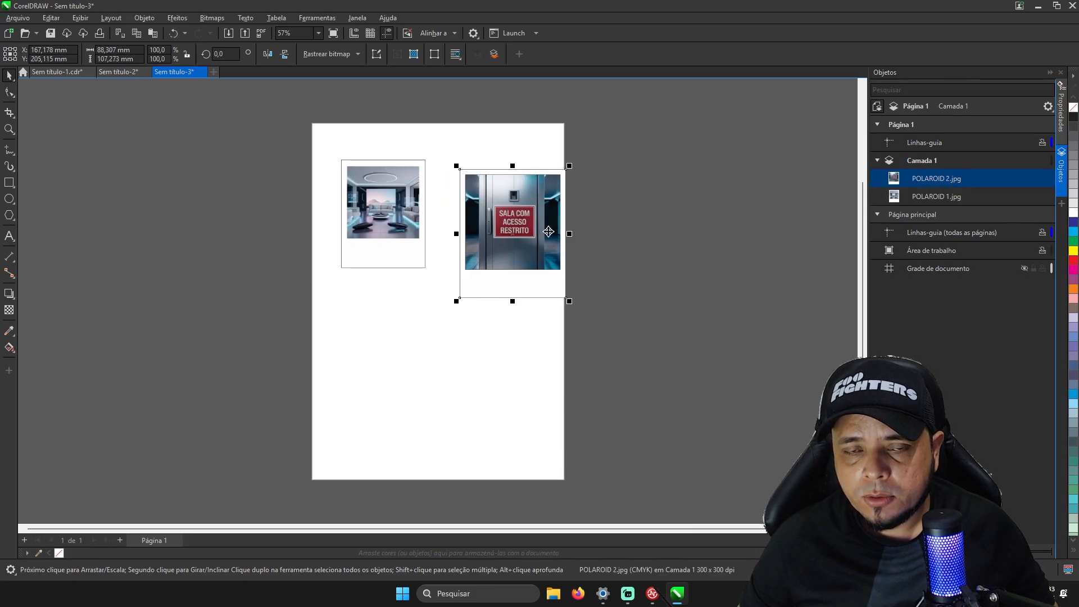
Reposition the two imported Polaroid JPGs near the page's upper edge so both fit inside it, and clear the selection.
{"action": "left_click", "coordinate": [387, 186]}
{"action": "left_click_drag", "start_coordinate": [501, 198], "coordinate": [477, 183]}
{"action": "scroll", "coordinate": [466, 141], "scroll_direction": "up", "scroll_amount": 3}
{"action": "scroll", "coordinate": [464, 140], "scroll_direction": "down", "scroll_amount": 3}
{"action": "left_click", "coordinate": [651, 231]}
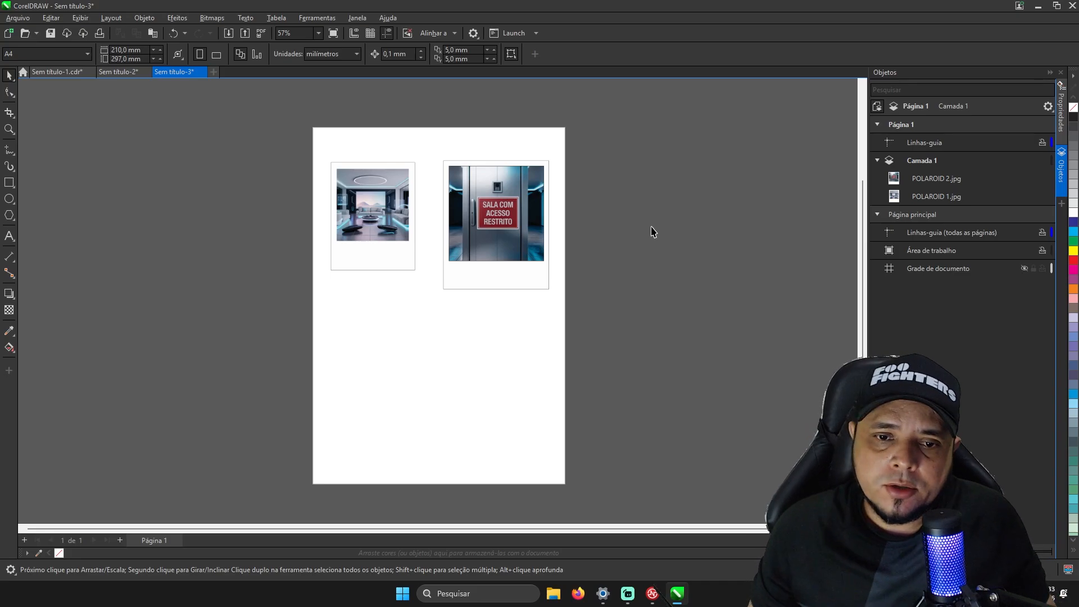
Replace the imported JPGs with copies of both editable Polaroids from Sem título-1.cdr, placed side by side near the A4 page's upper edge.
{"action": "key", "text": "ctrl+Tab"}
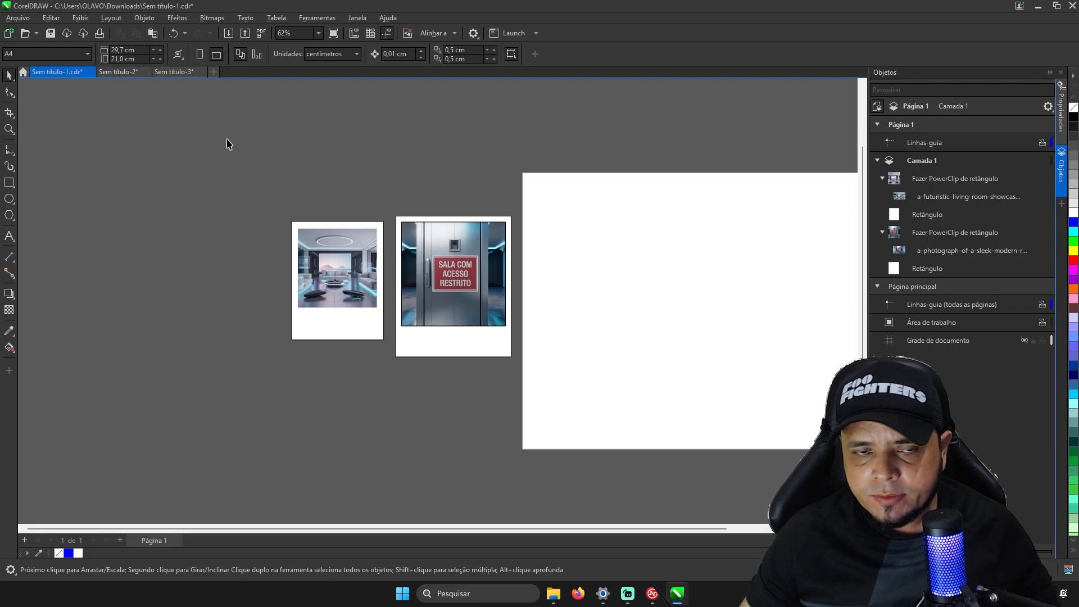
{"action": "left_click_drag", "start_coordinate": [265, 196], "coordinate": [529, 374]}
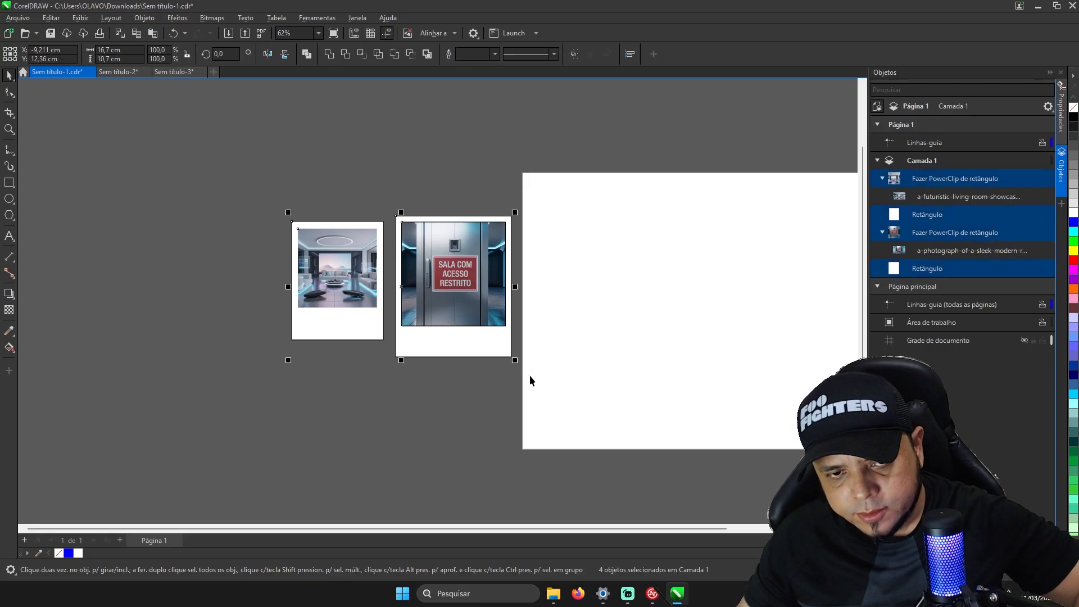
{"action": "key", "text": "Delete"}
{"action": "left_click", "coordinate": [178, 74]}
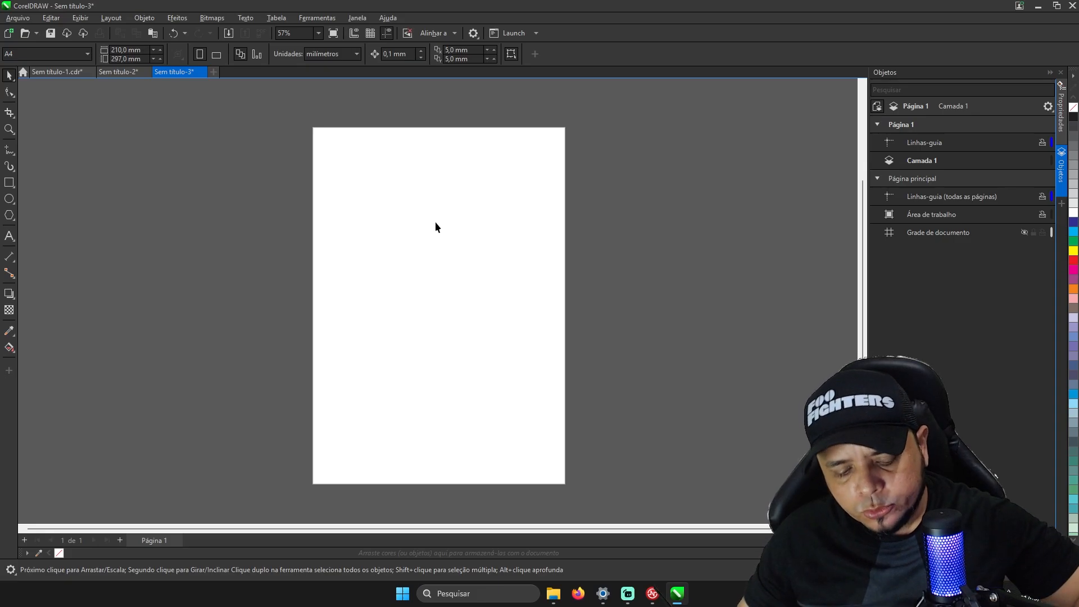
{"action": "key", "text": "ctrl+v"}
{"action": "left_click_drag", "start_coordinate": [128, 267], "coordinate": [415, 205]}
{"action": "left_click", "coordinate": [611, 223]}
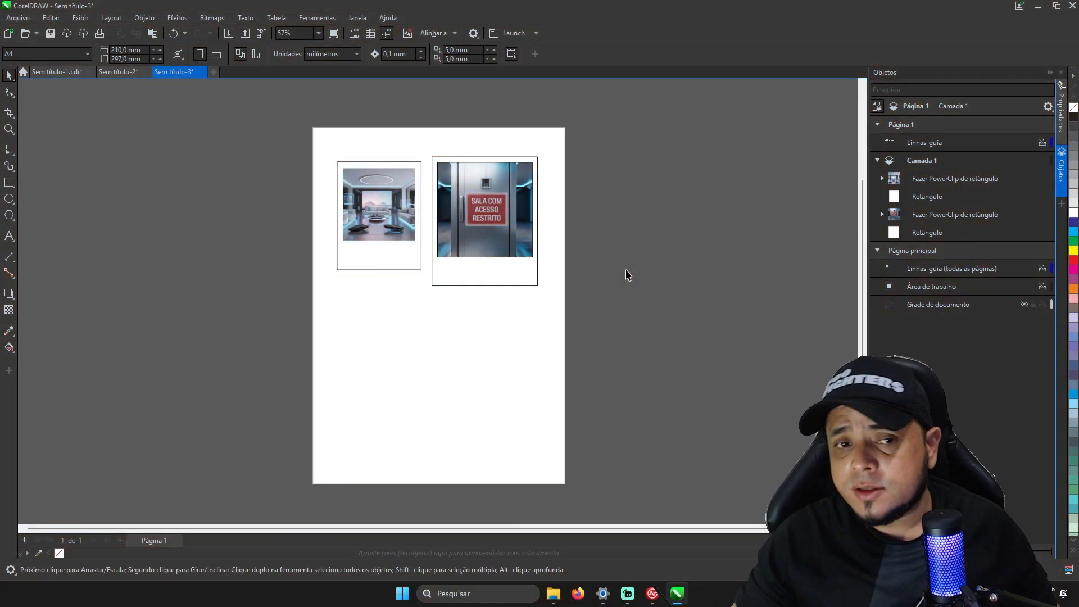
Set the outline width of the living-room Polaroid's outer rectangle to 4 pt, keeping the outline settings clear of the Polaroid.
{"action": "scroll", "coordinate": [348, 248], "scroll_direction": "up", "scroll_amount": 3}
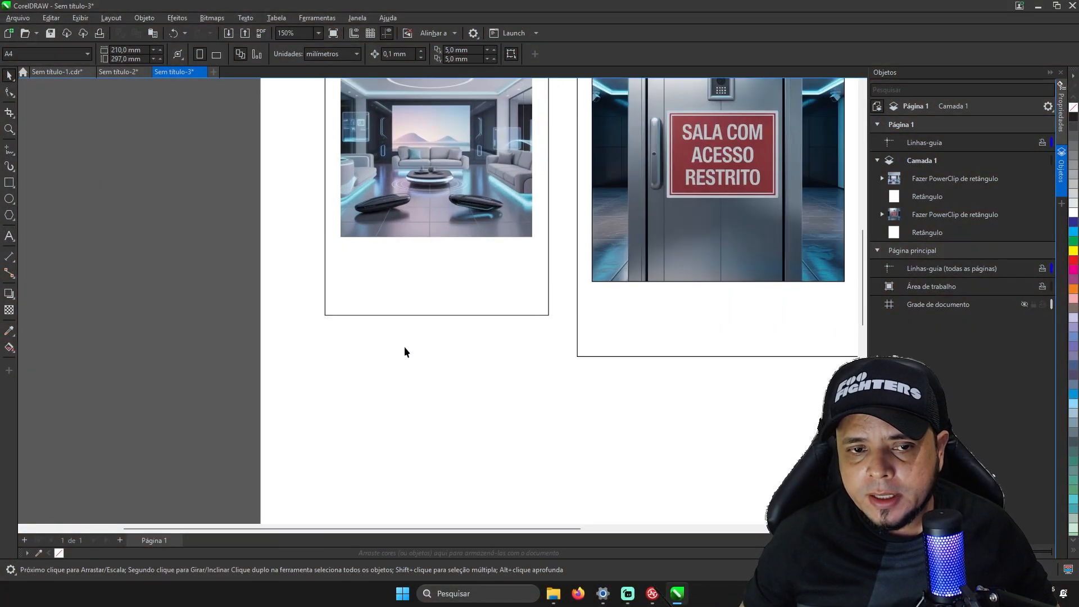
{"action": "left_click", "coordinate": [411, 315]}
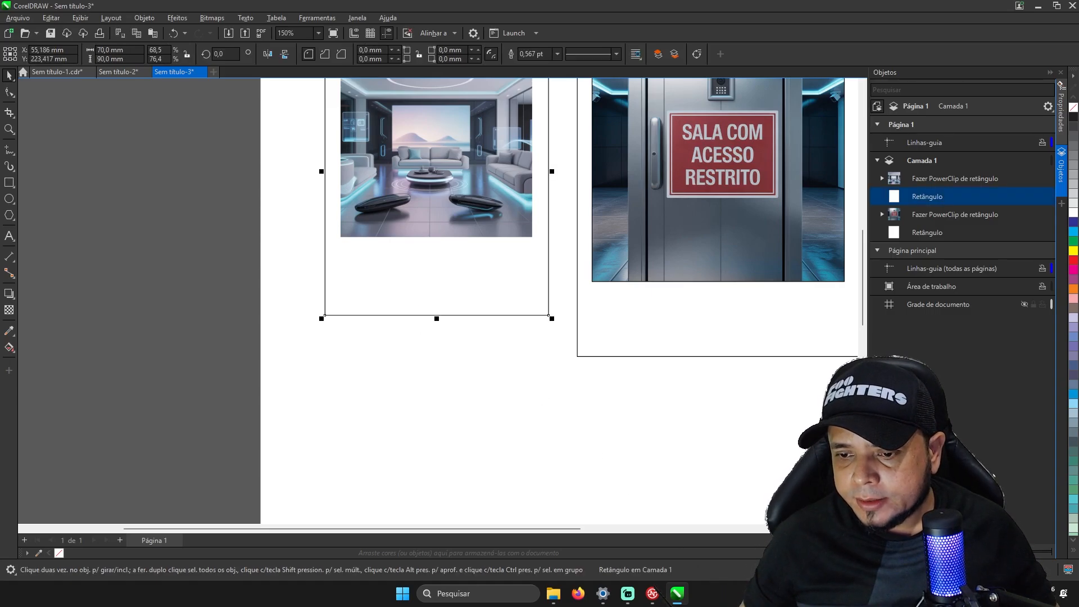
{"action": "key", "text": "F12"}
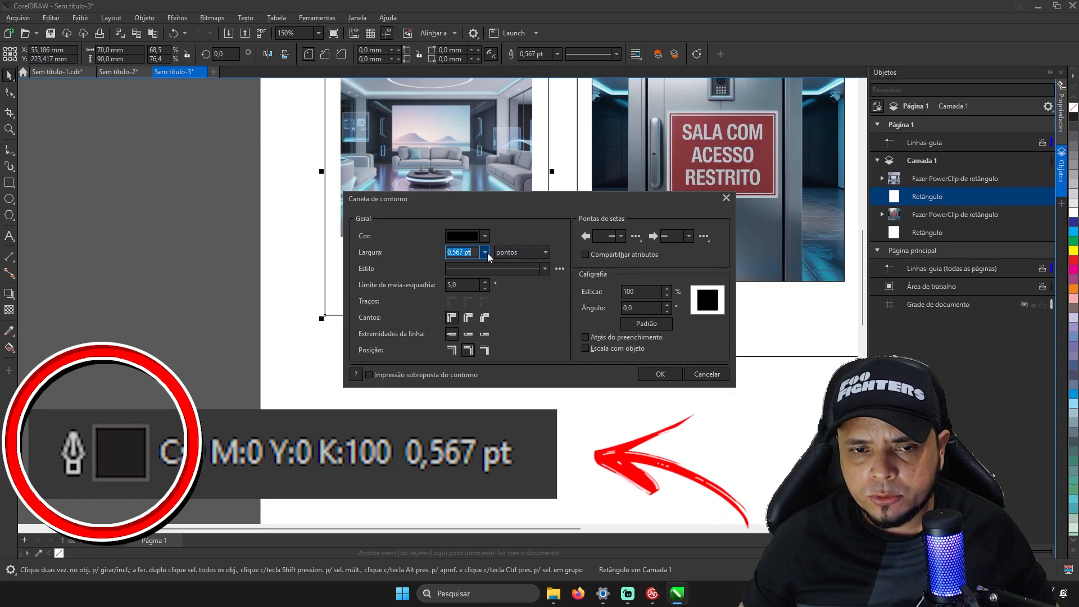
{"action": "left_click", "coordinate": [486, 253]}
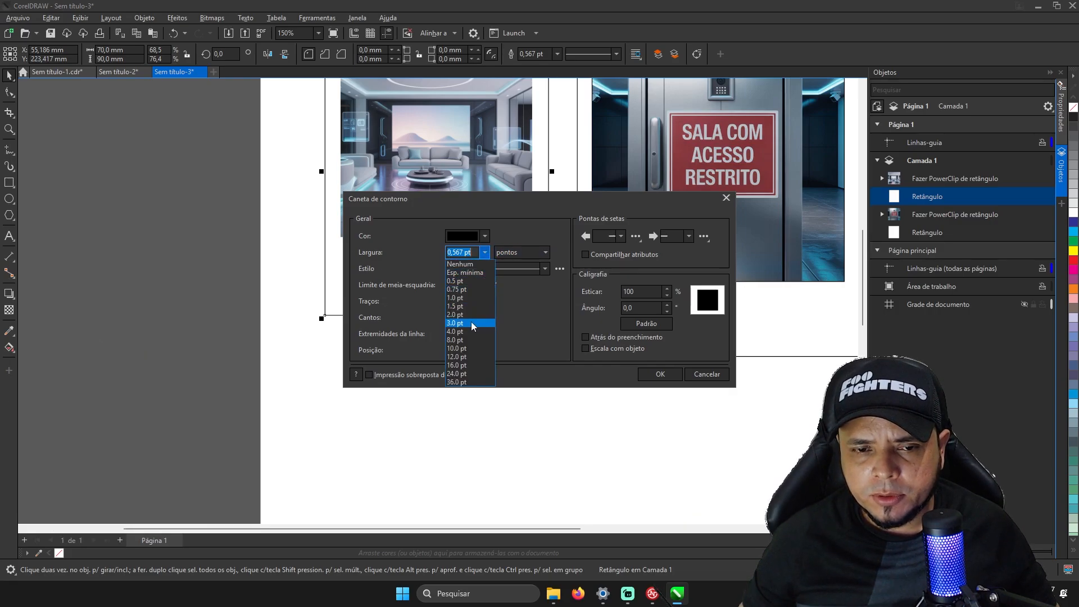
{"action": "left_click", "coordinate": [469, 330]}
{"action": "left_click_drag", "start_coordinate": [462, 205], "coordinate": [591, 272]}
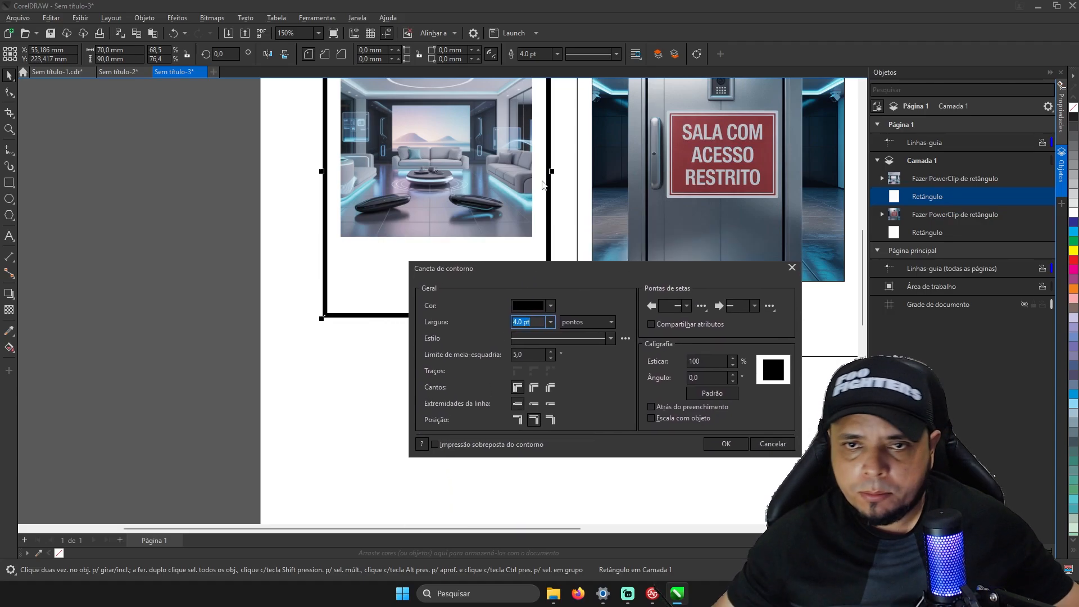
Try a 16 pt outline on the living-room Polaroid's outer rectangle, and apply a width of 3 pt instead.
{"action": "left_click", "coordinate": [548, 326]}
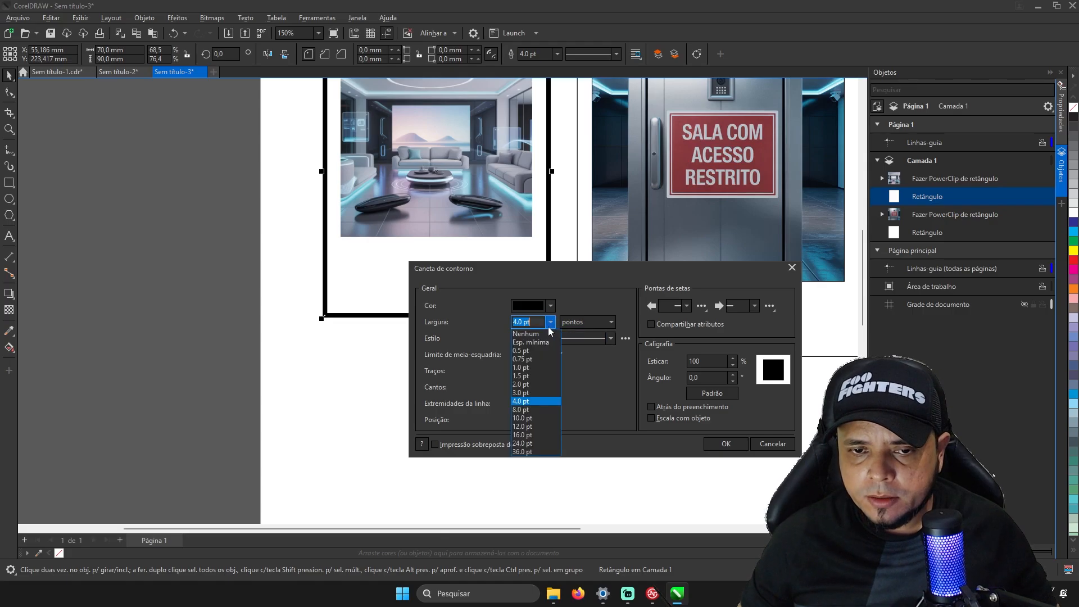
{"action": "left_click", "coordinate": [536, 435]}
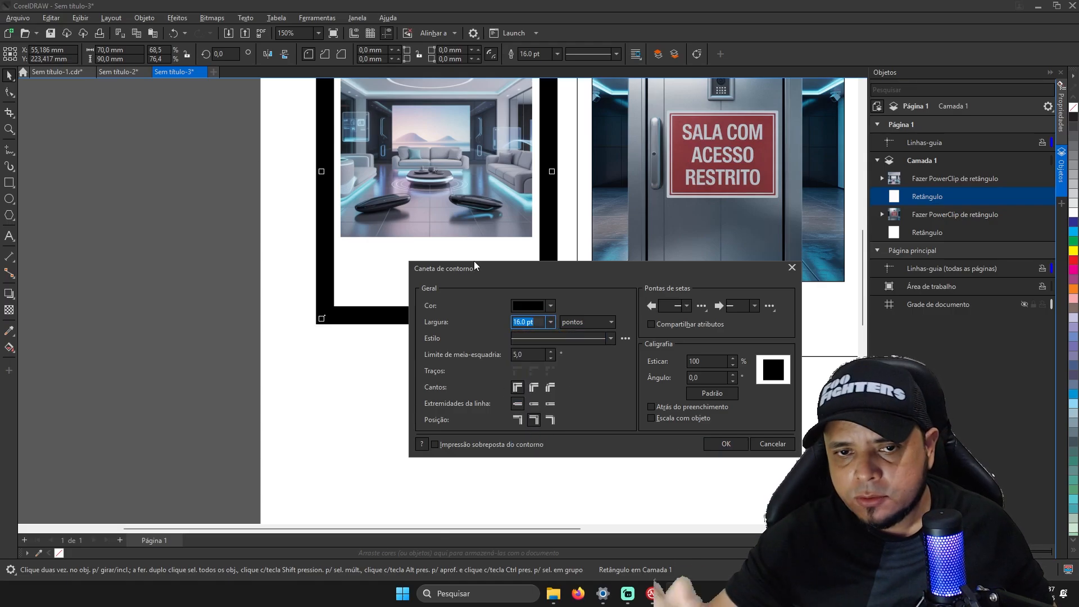
{"action": "left_click", "coordinate": [551, 323]}
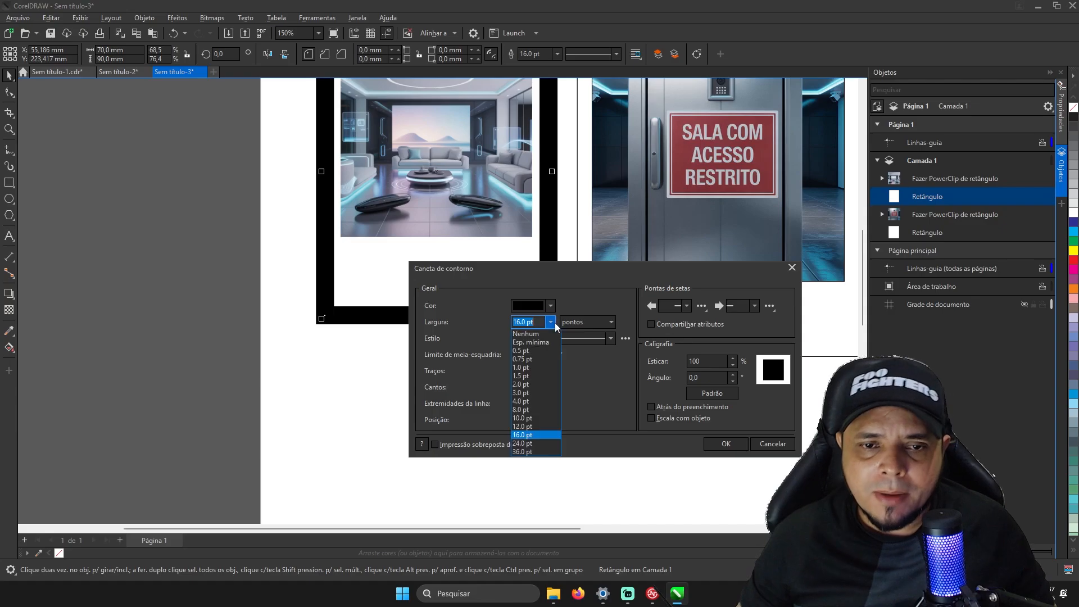
{"action": "left_click", "coordinate": [522, 392]}
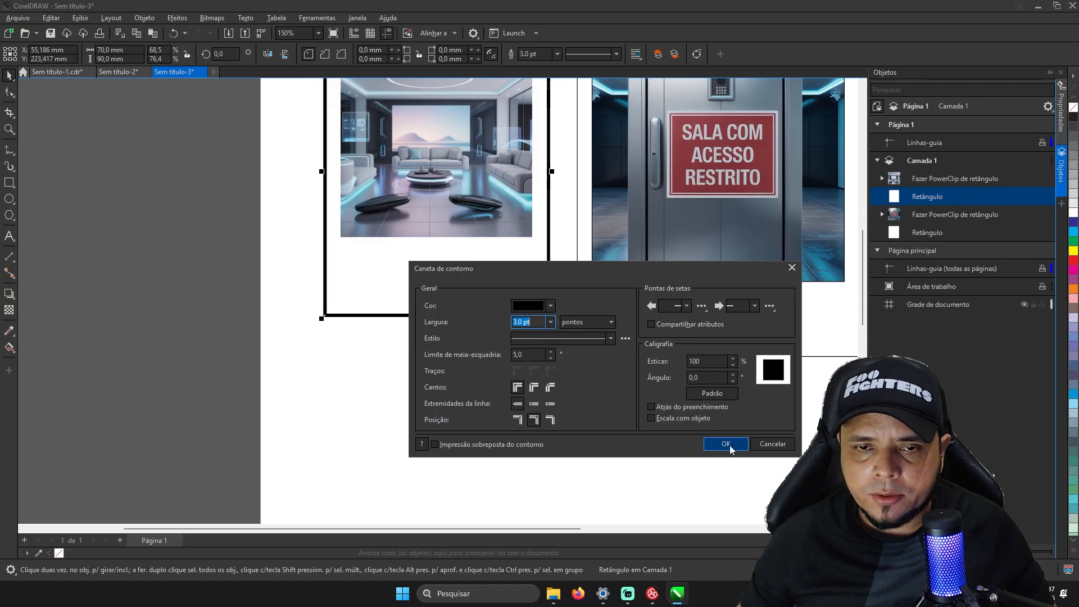
{"action": "left_click", "coordinate": [552, 322]}
{"action": "left_click", "coordinate": [544, 394]}
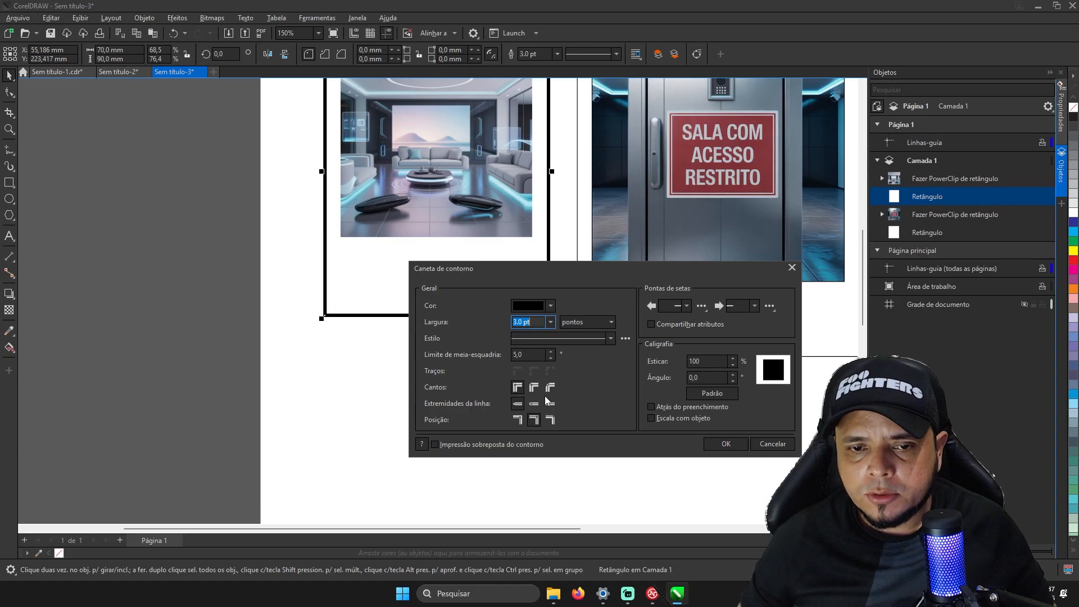
{"action": "left_click", "coordinate": [725, 444]}
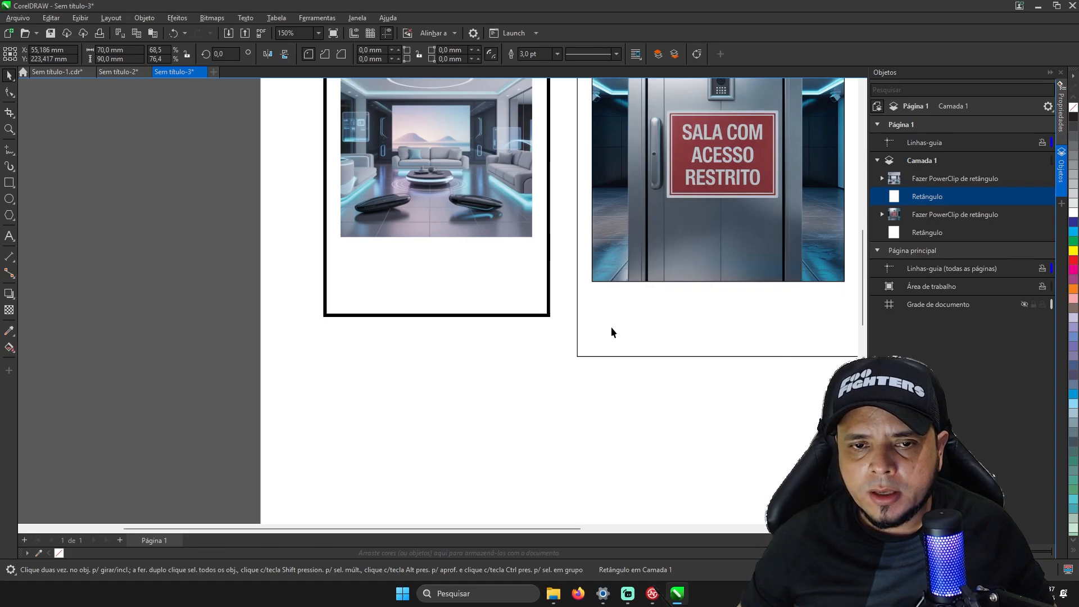
Examine the living-room Polaroid's thick outline up close, deselect it and compare both Polaroids on the page.
{"action": "scroll", "coordinate": [611, 326], "scroll_direction": "up", "scroll_amount": 3}
{"action": "scroll", "coordinate": [588, 185], "scroll_direction": "down", "scroll_amount": 1}
{"action": "scroll", "coordinate": [588, 185], "scroll_direction": "up", "scroll_amount": 4}
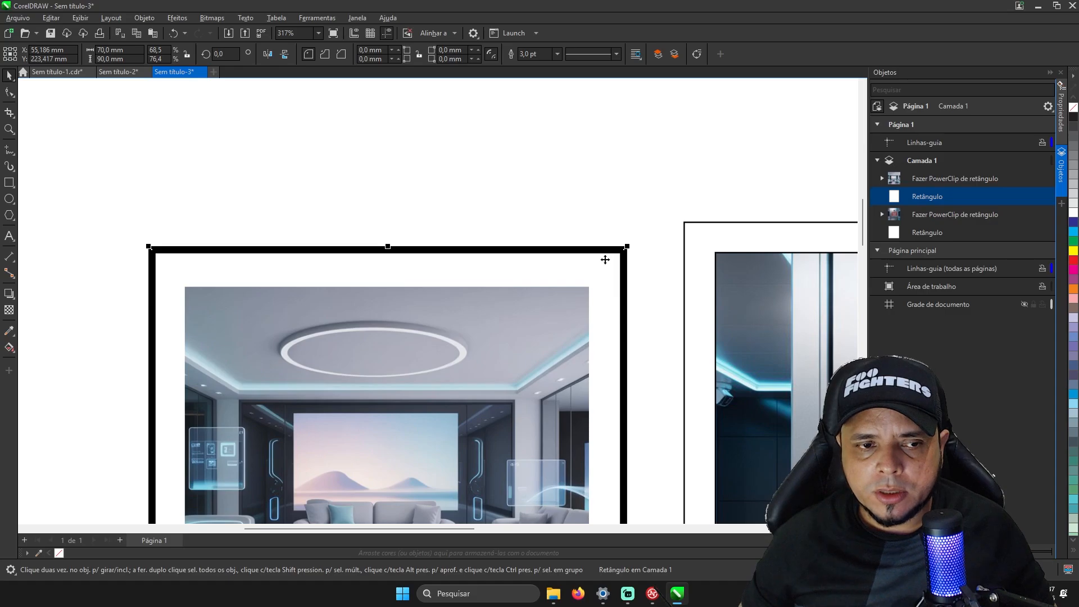
{"action": "scroll", "coordinate": [606, 258], "scroll_direction": "down", "scroll_amount": 3}
{"action": "left_click", "coordinate": [630, 247]}
{"action": "scroll", "coordinate": [630, 247], "scroll_direction": "down", "scroll_amount": 5}
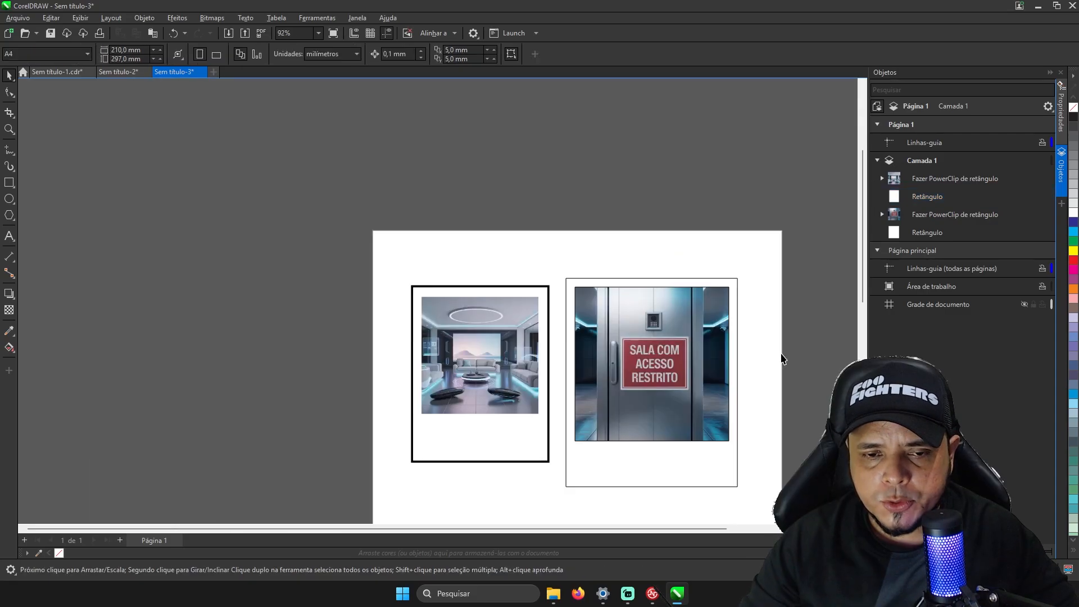